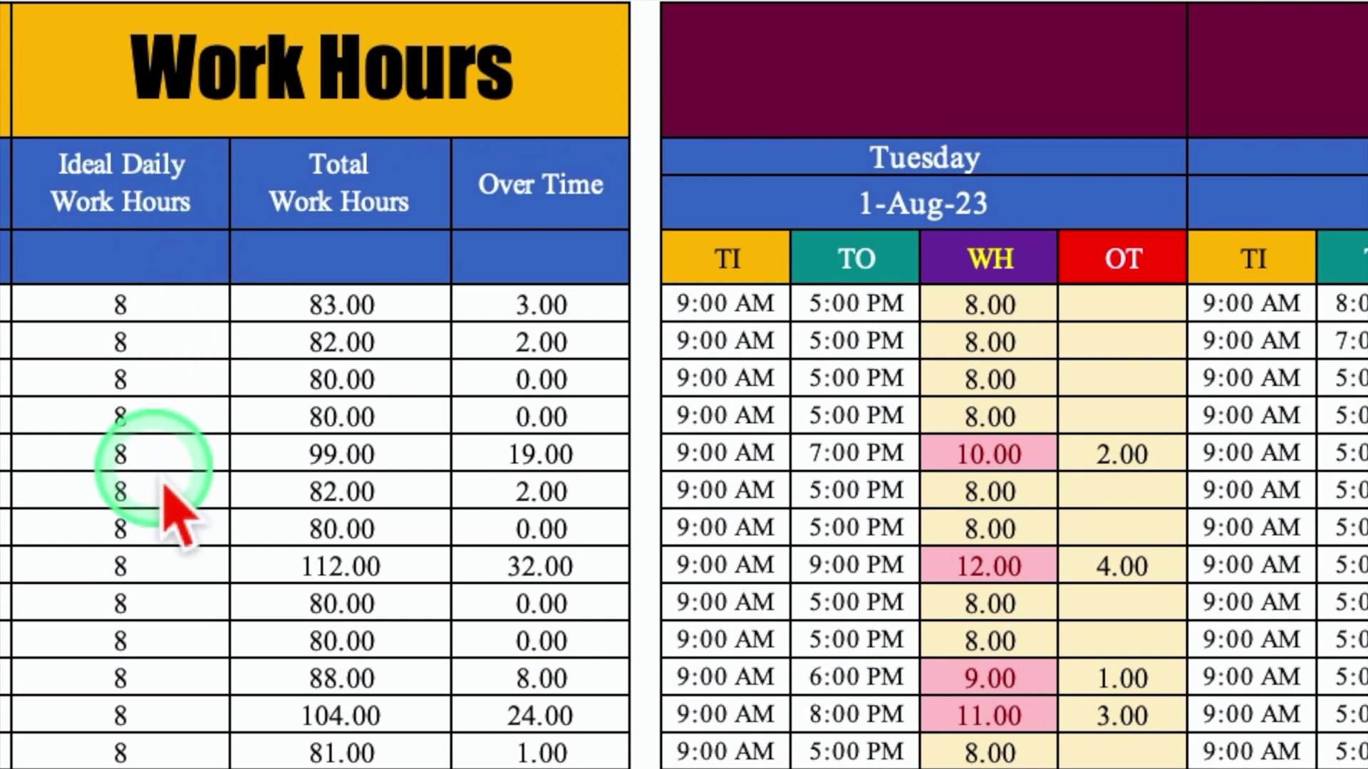
On the finished tracker, pick 9 as the first employee's ideal daily hours from the dropdown
click(200, 315)
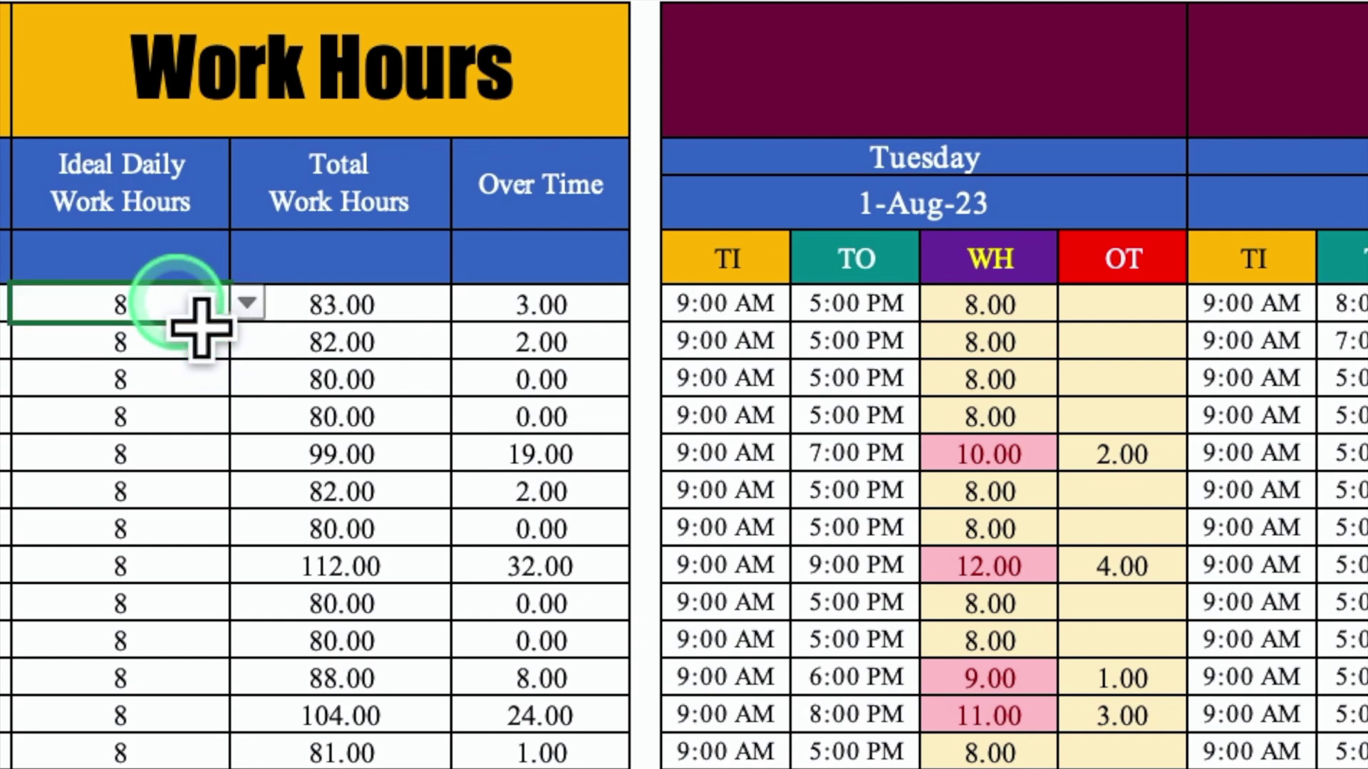
click(247, 304)
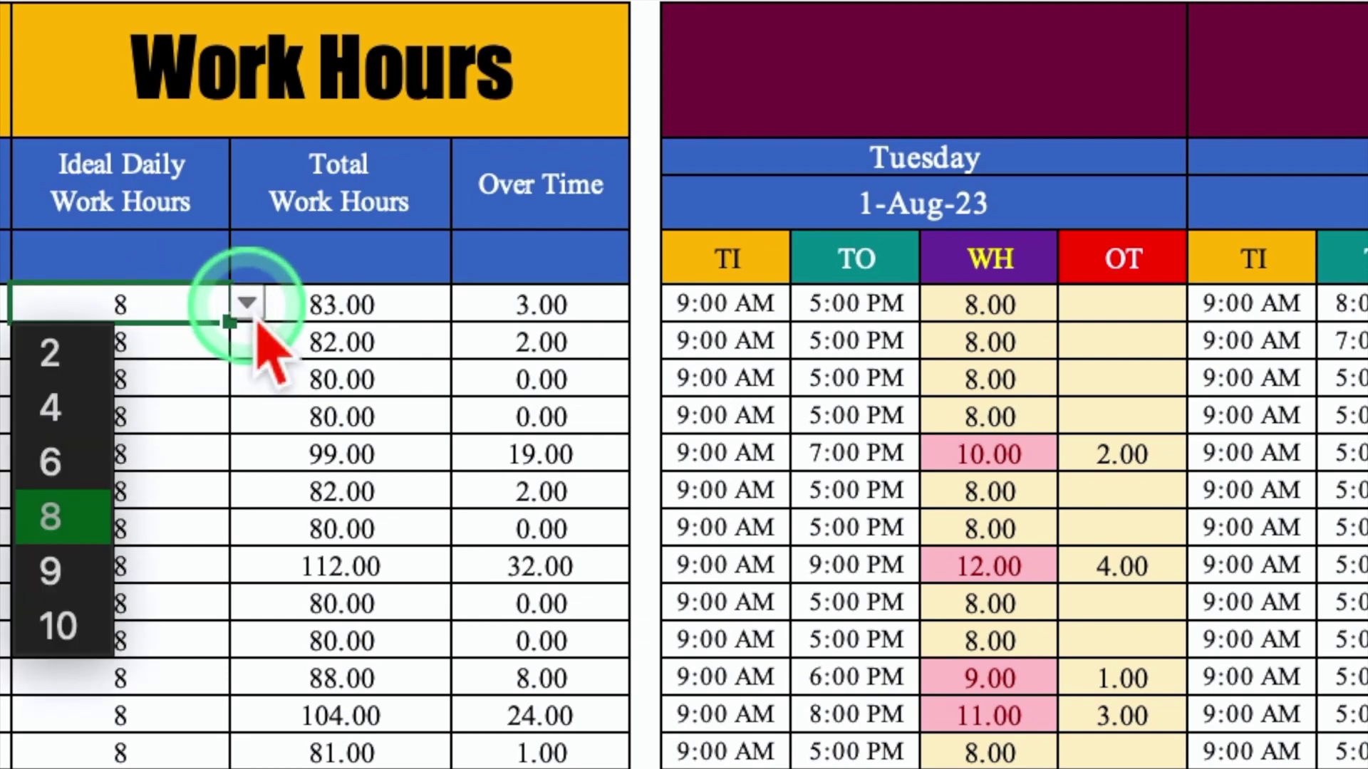
click(68, 572)
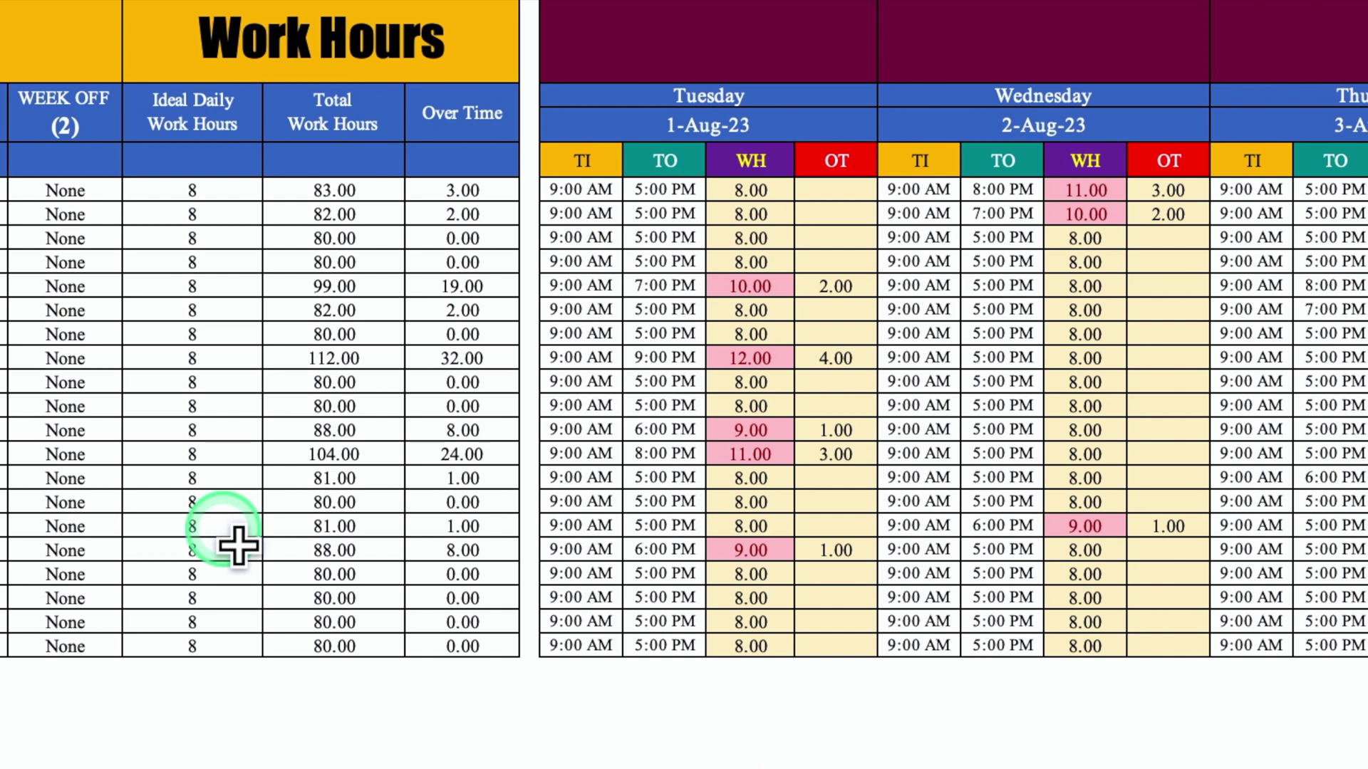
Set the 81.00-row employee's ideal hours to 4 and fill it down to the remaining employees
click(242, 531)
click(273, 525)
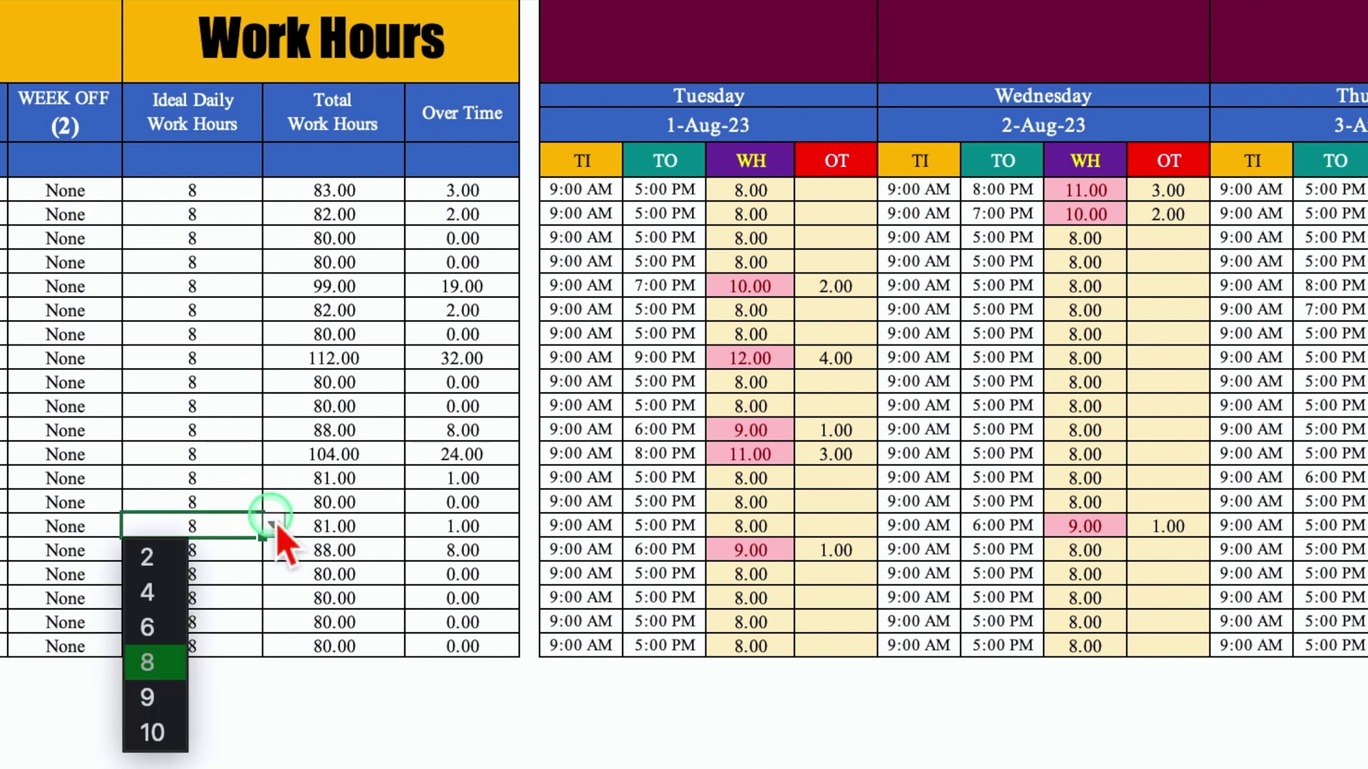
click(182, 593)
double_click(263, 537)
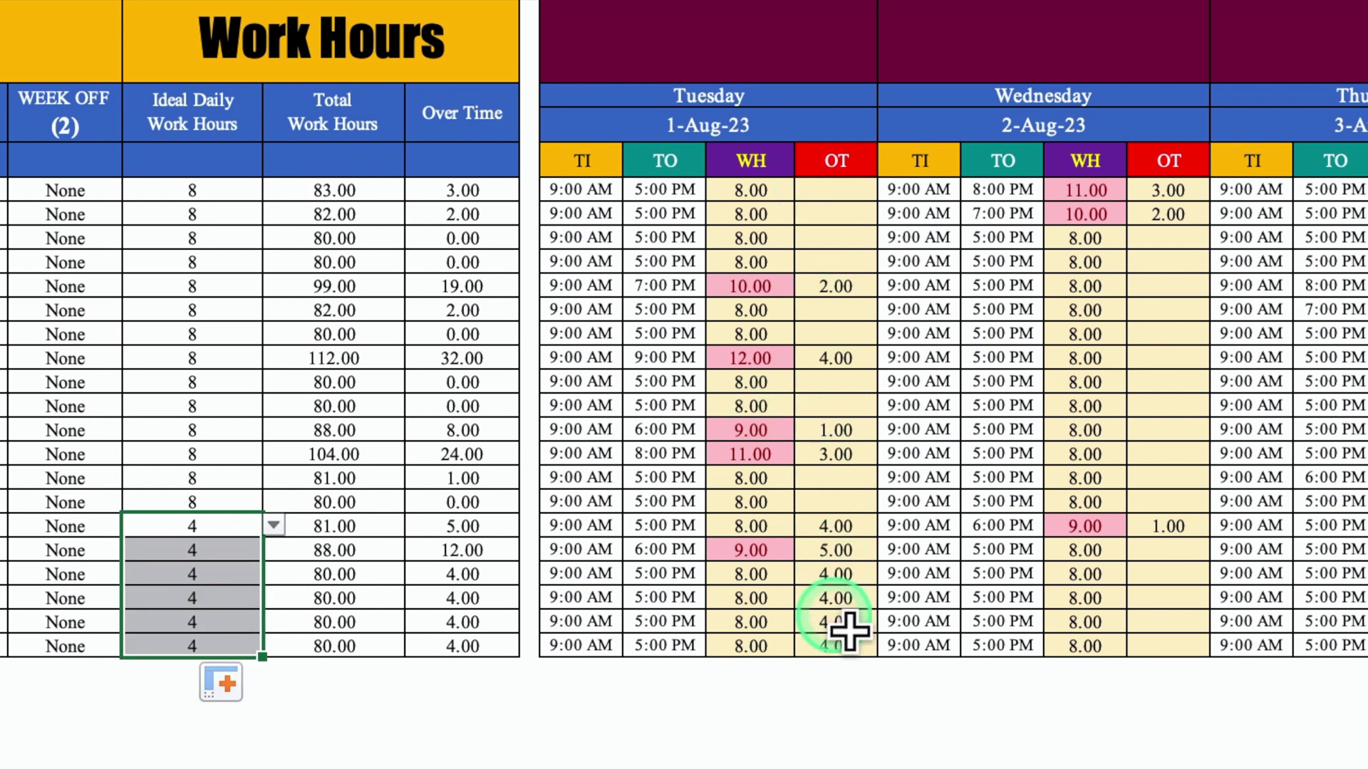
click(488, 725)
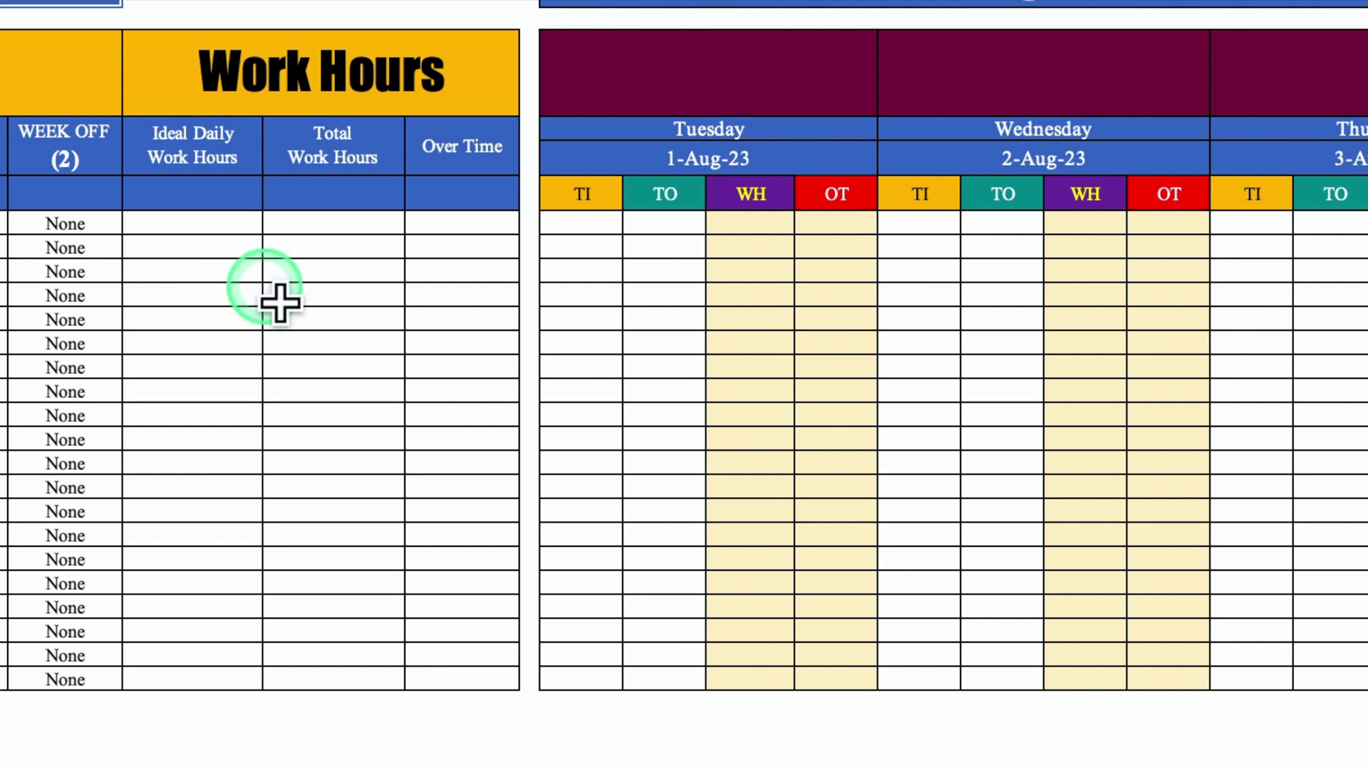
Restrict H8:H27 to a Data Validation list with source 2,3,4,5,6,7,8,9,10
click(230, 234)
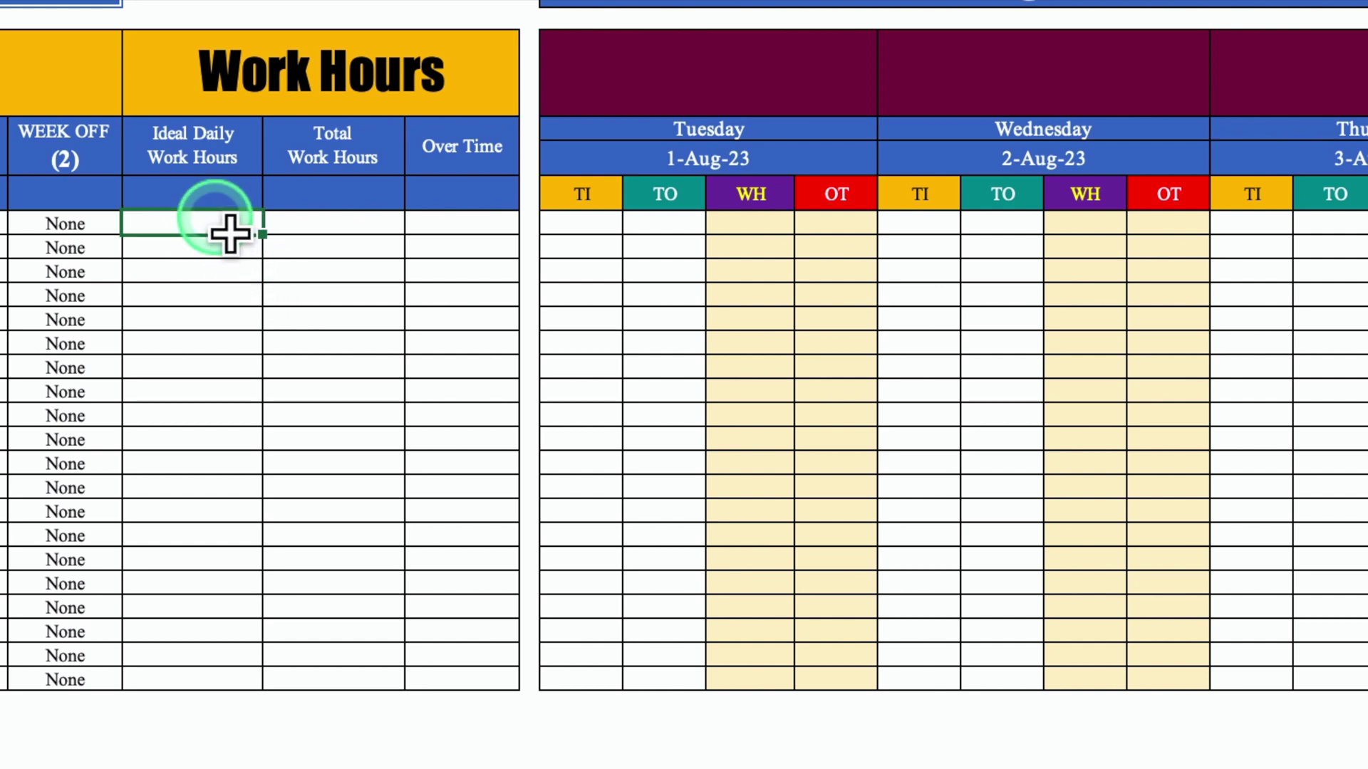
drag(230, 233, 226, 688)
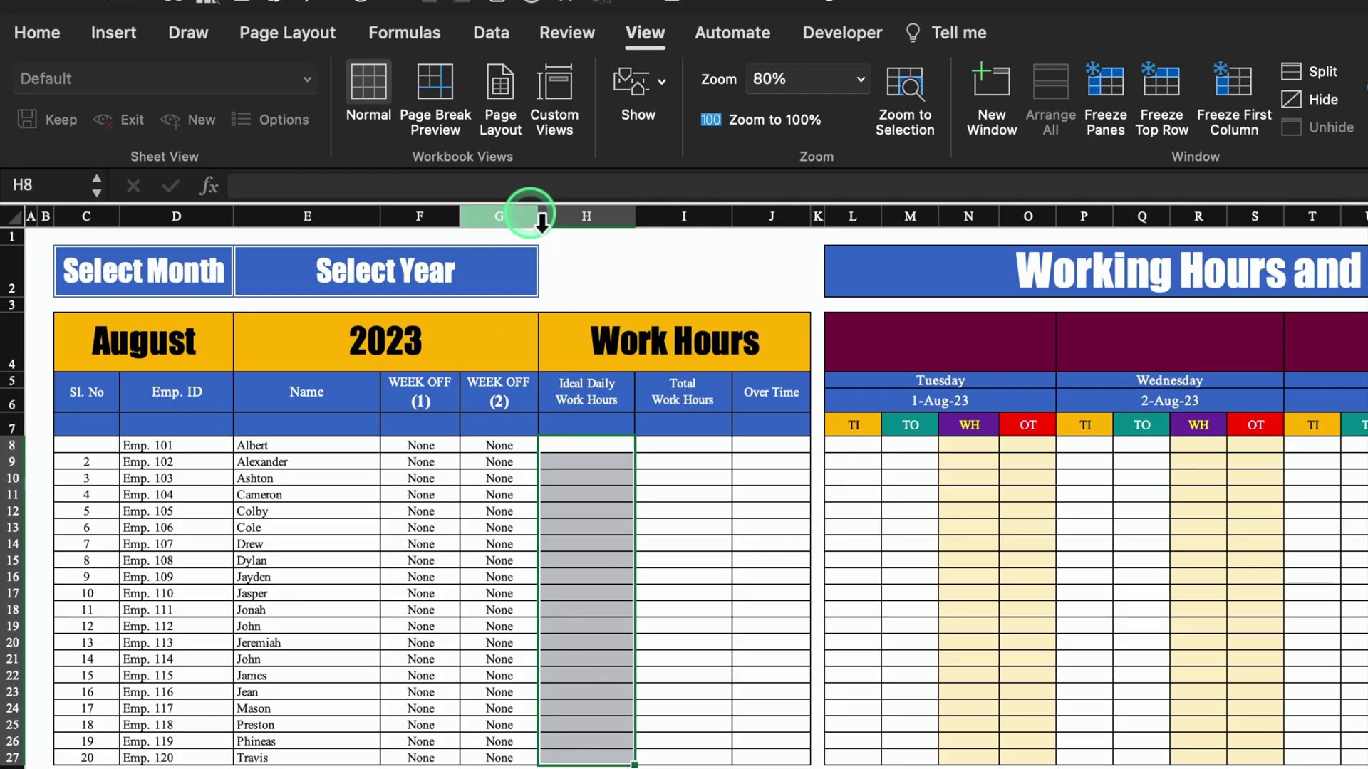
click(491, 32)
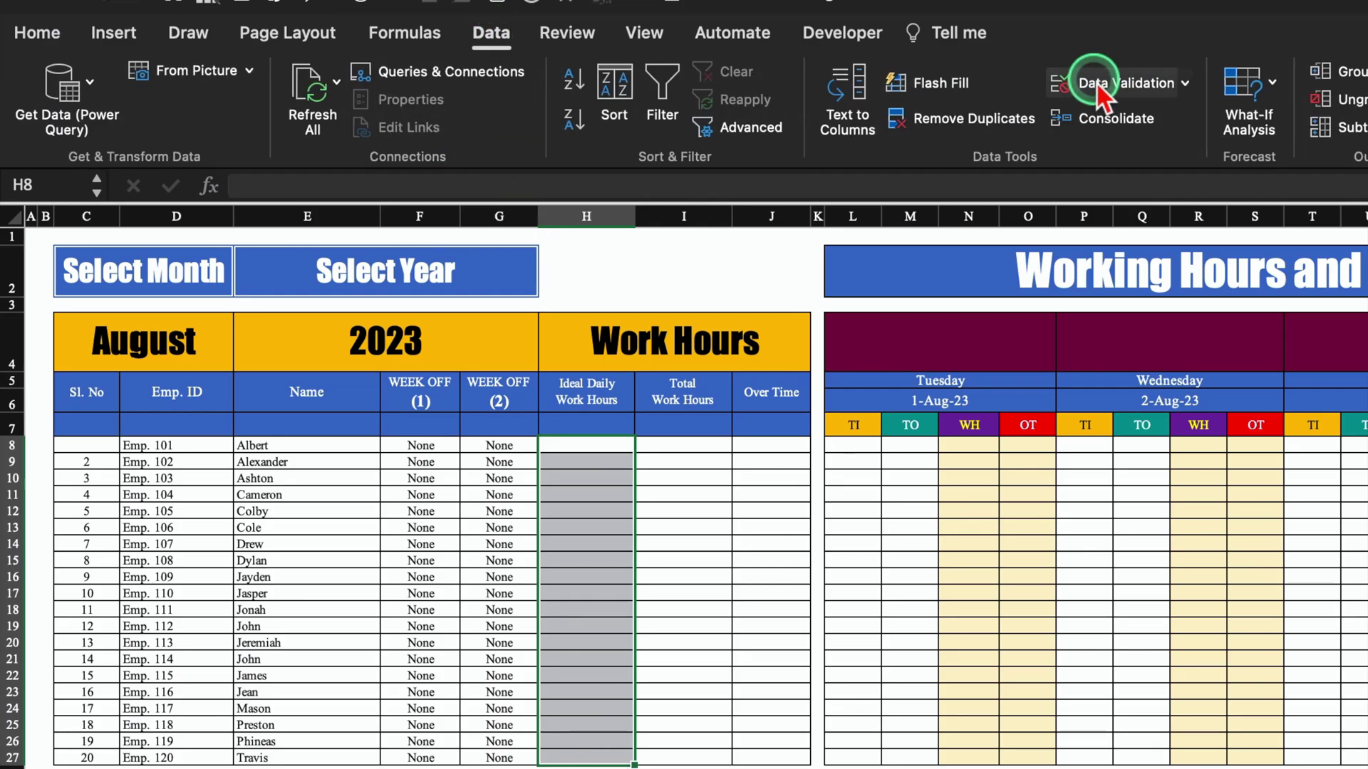
click(1122, 83)
click(807, 267)
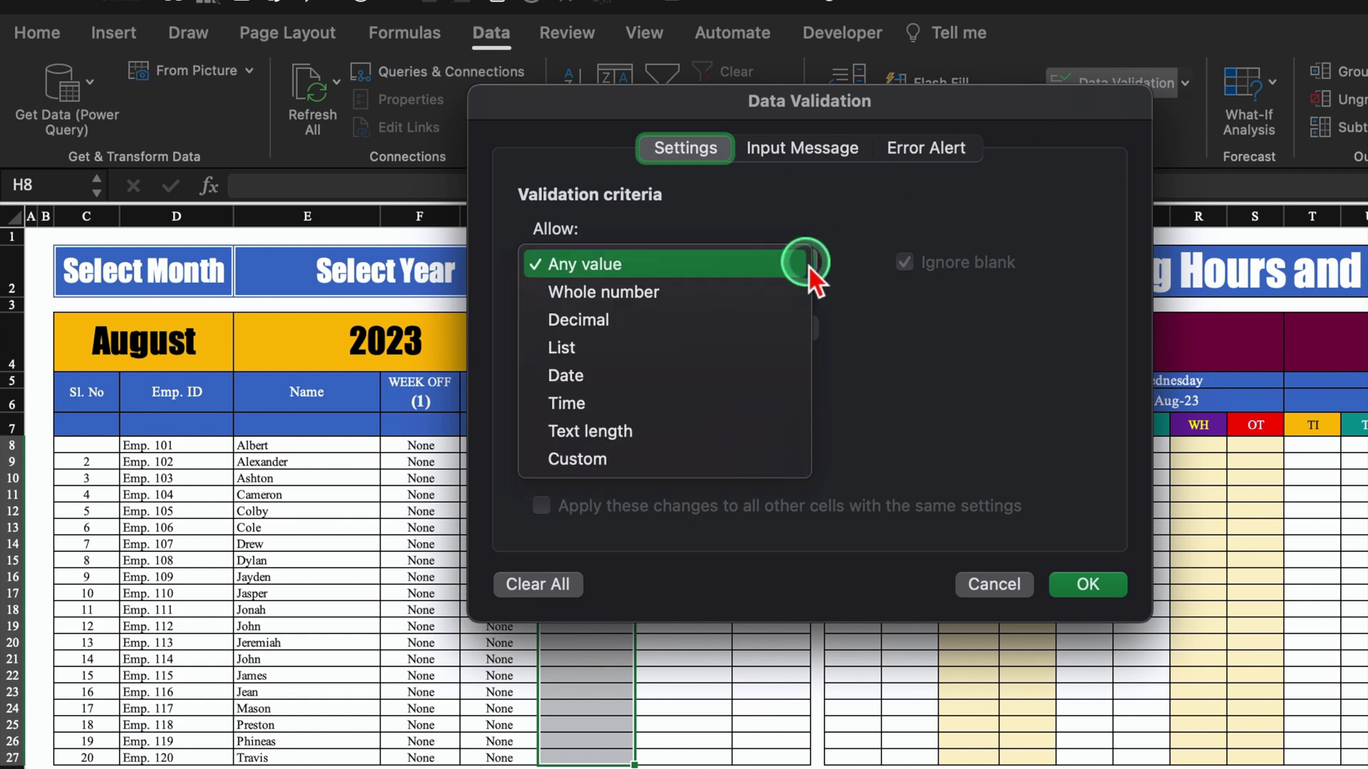
click(678, 342)
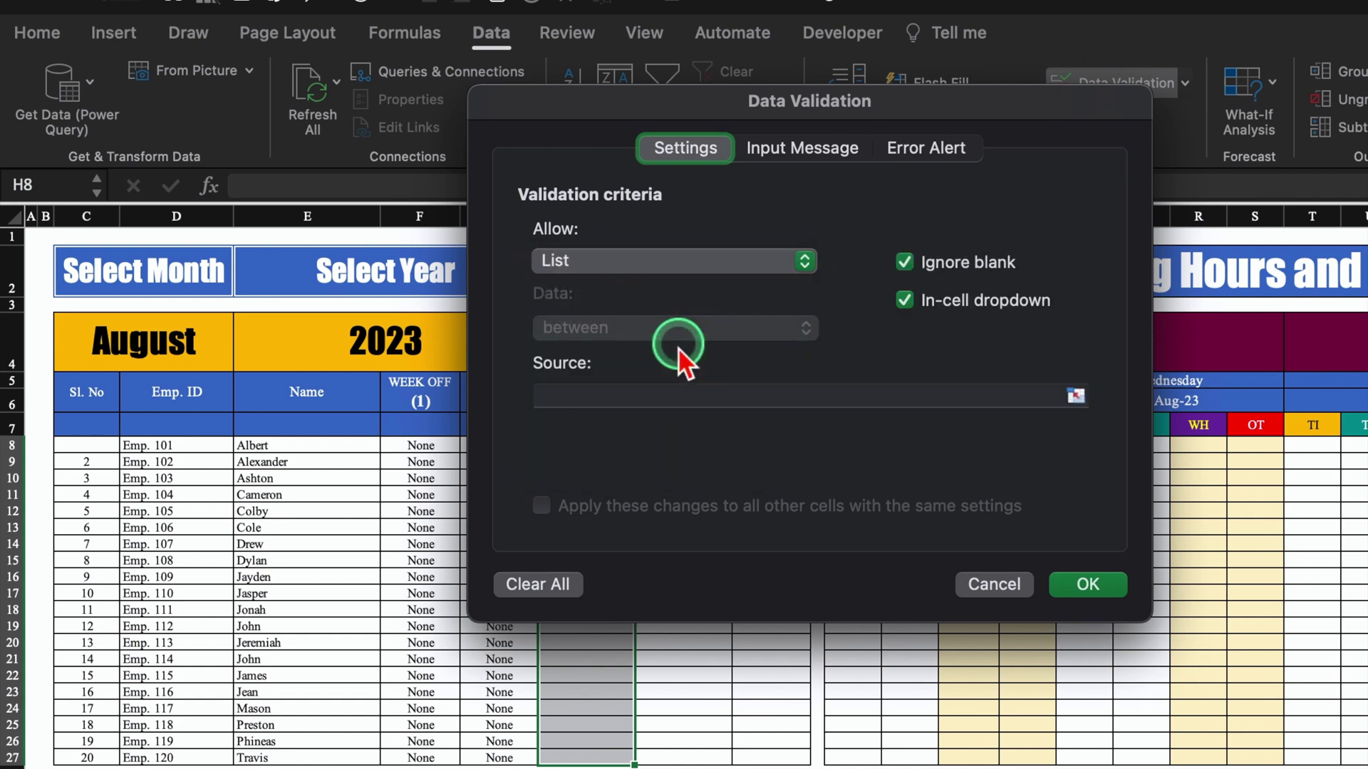
click(634, 399)
drag(840, 107, 843, 187)
click(651, 497)
text(2)
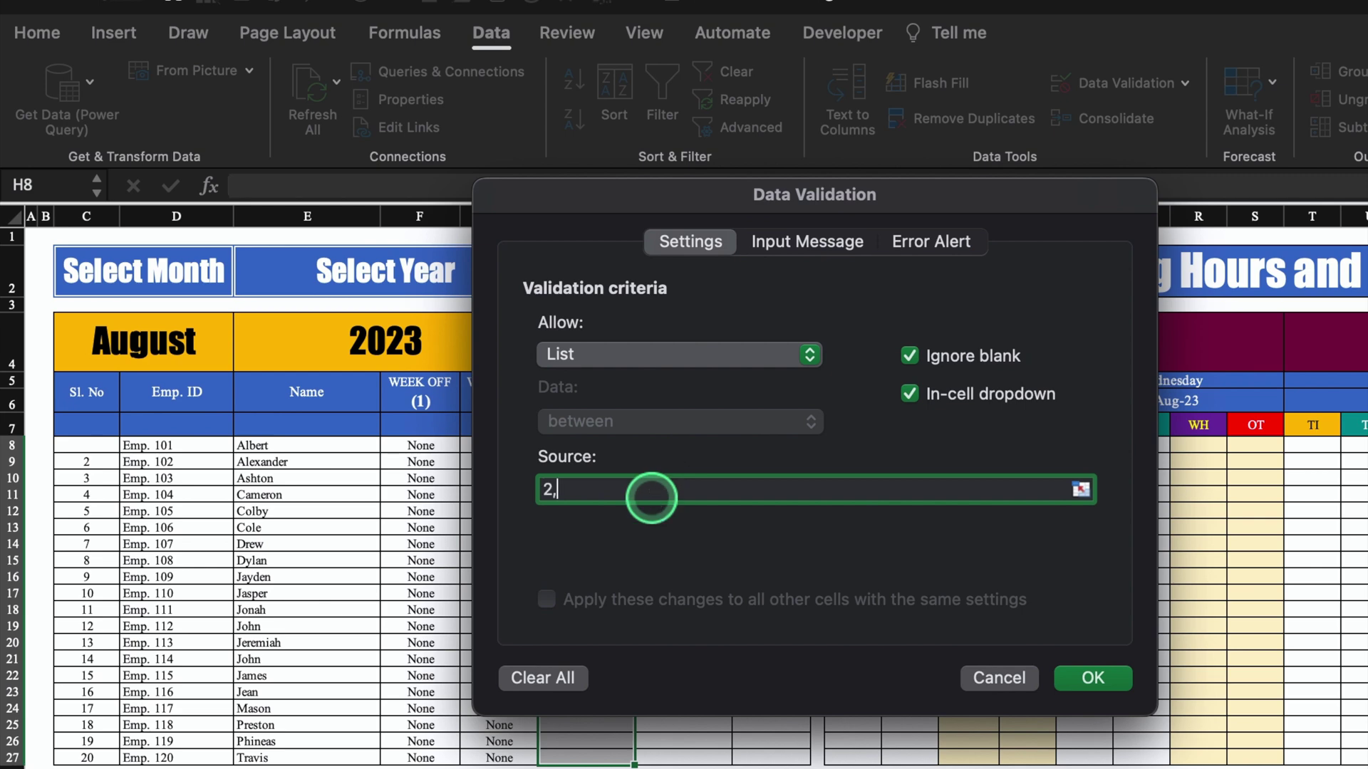
text(,3,4,5,6,7,8,9)
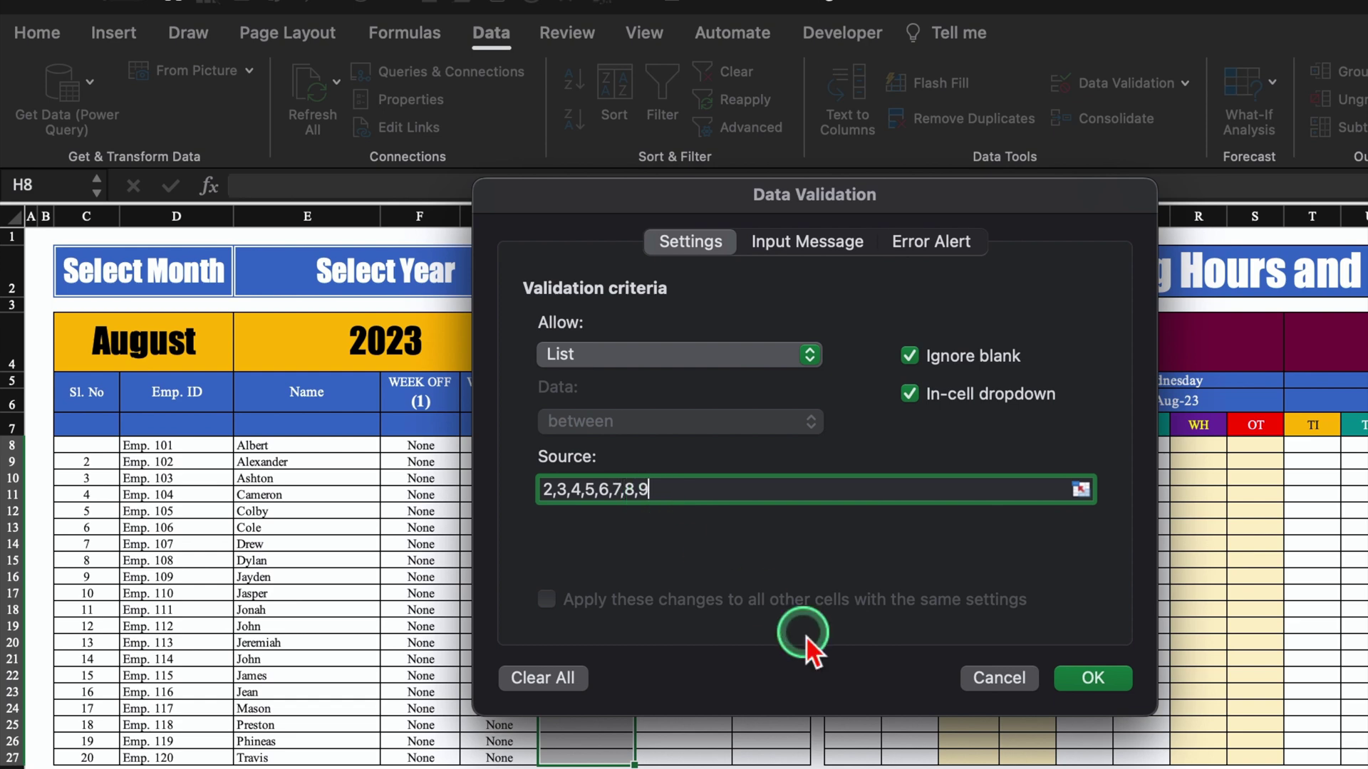
text(,10)
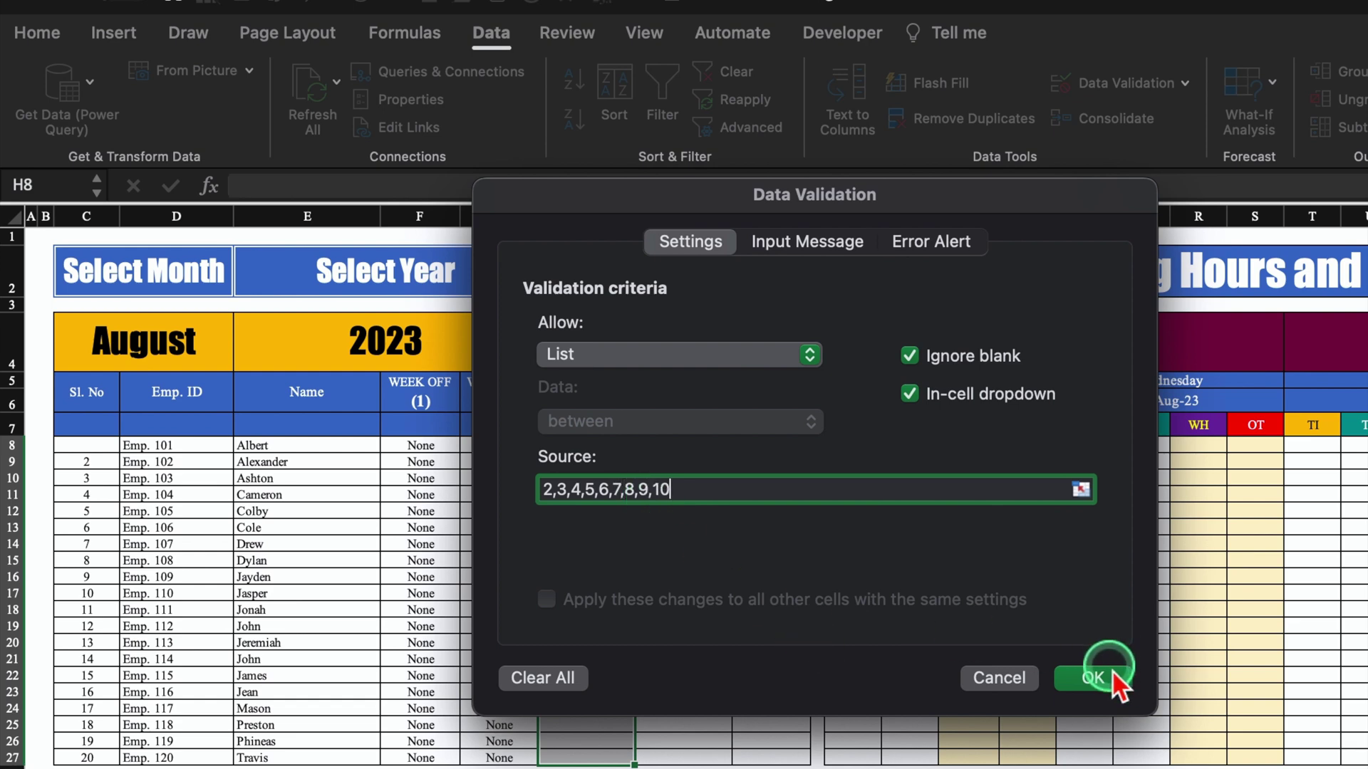
click(1116, 681)
click(645, 448)
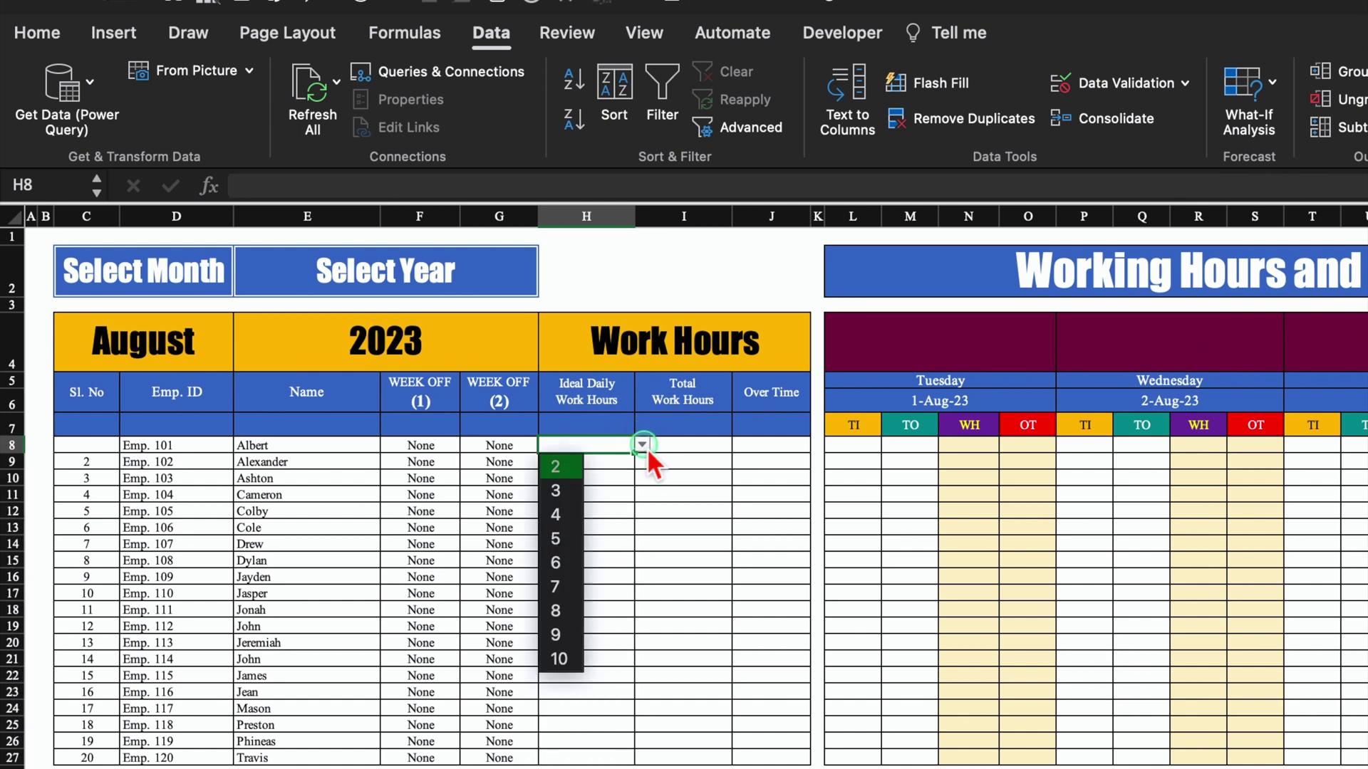
Choose 8 in H8 and fill it to H27, then set H23 to 4 and fill it down to H27
click(576, 622)
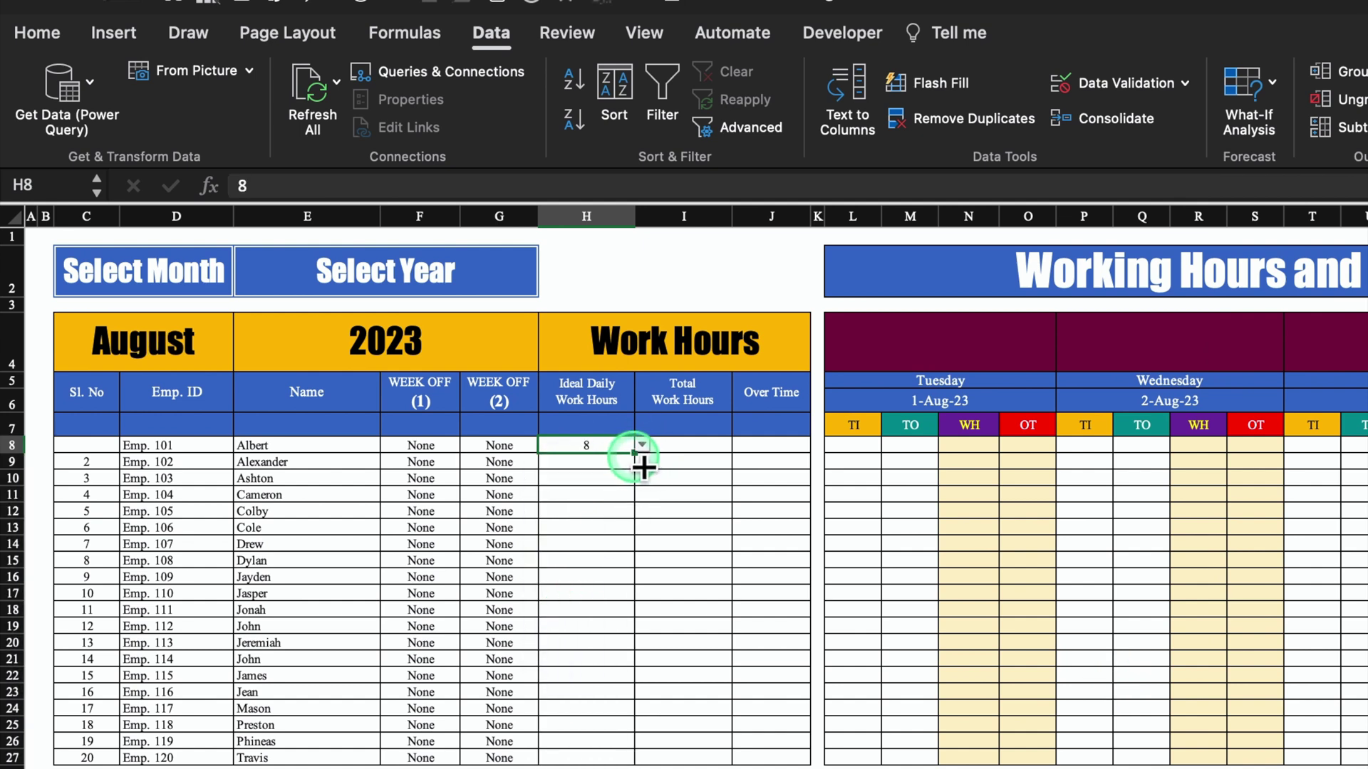
drag(634, 453, 634, 713)
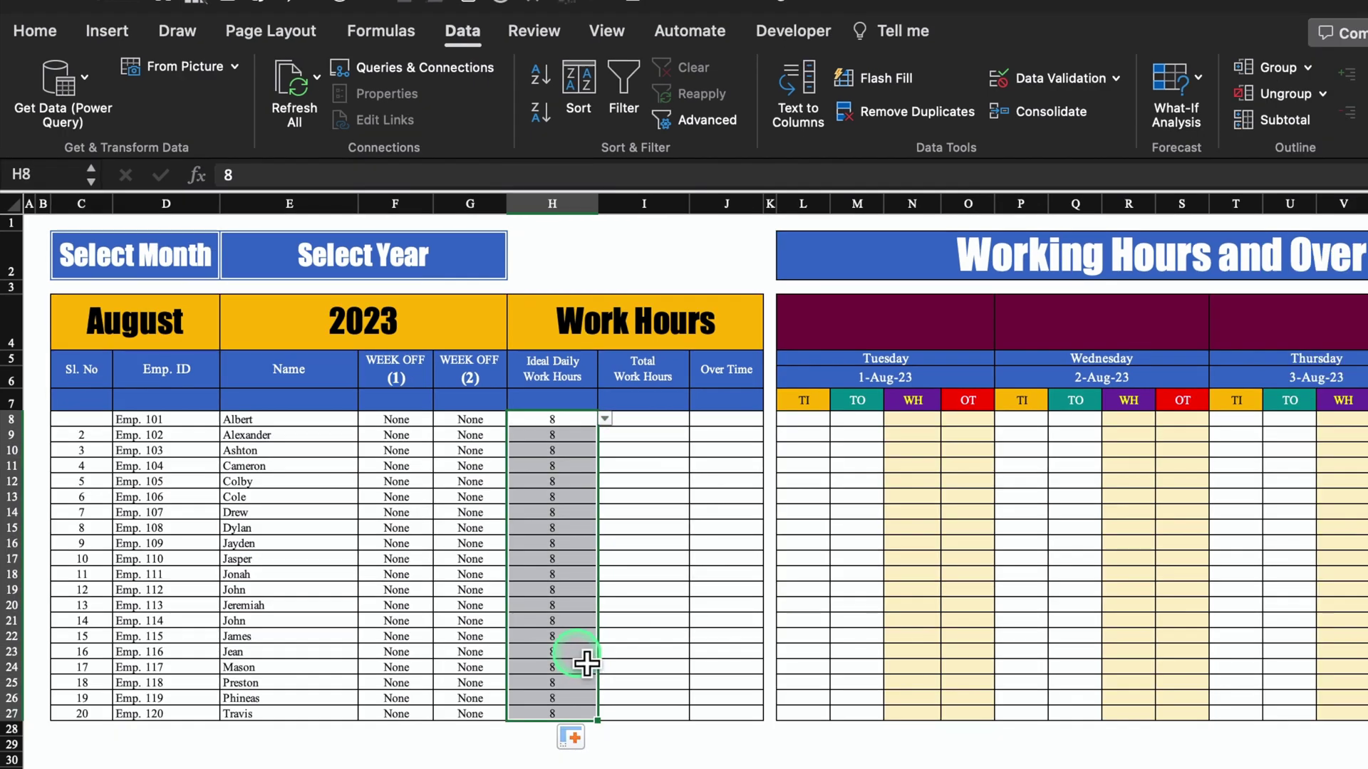
click(611, 691)
click(605, 651)
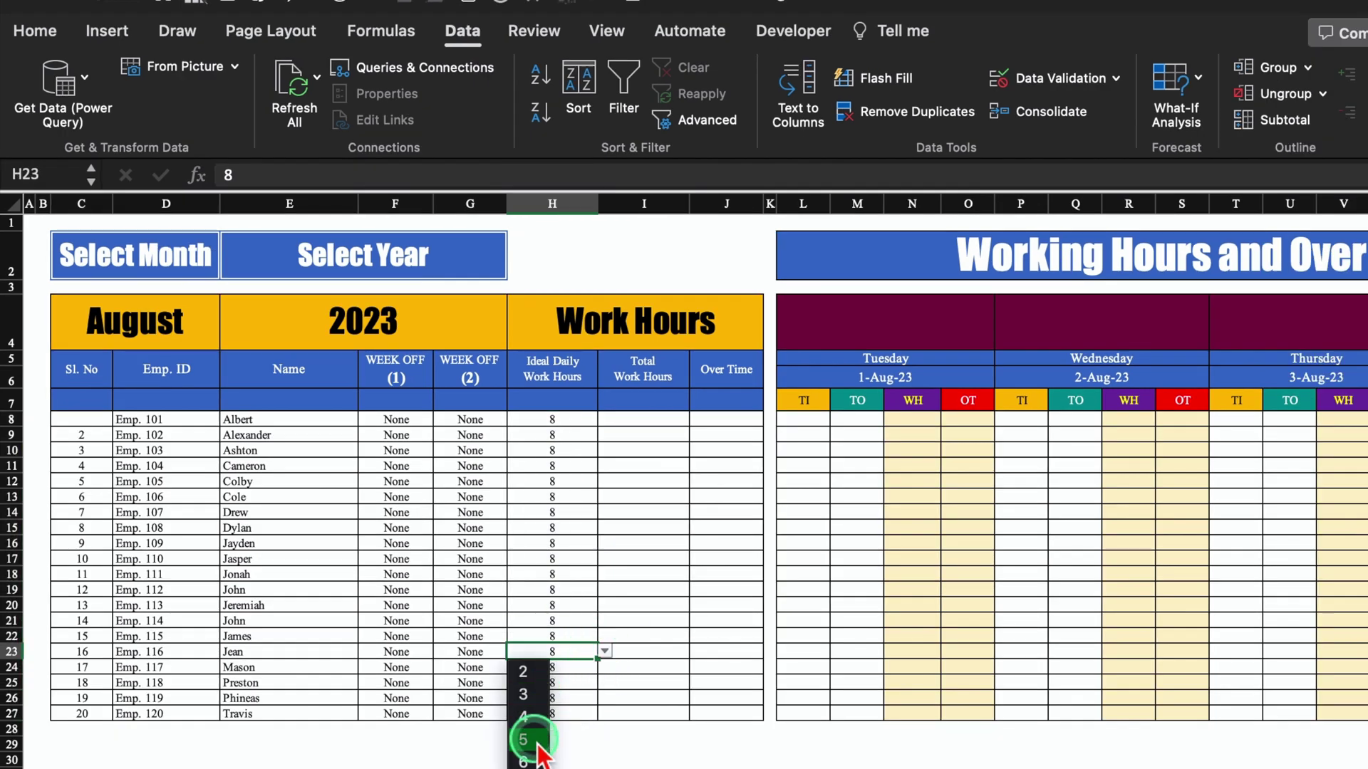
click(523, 717)
drag(597, 659, 602, 721)
drag(608, 724, 608, 721)
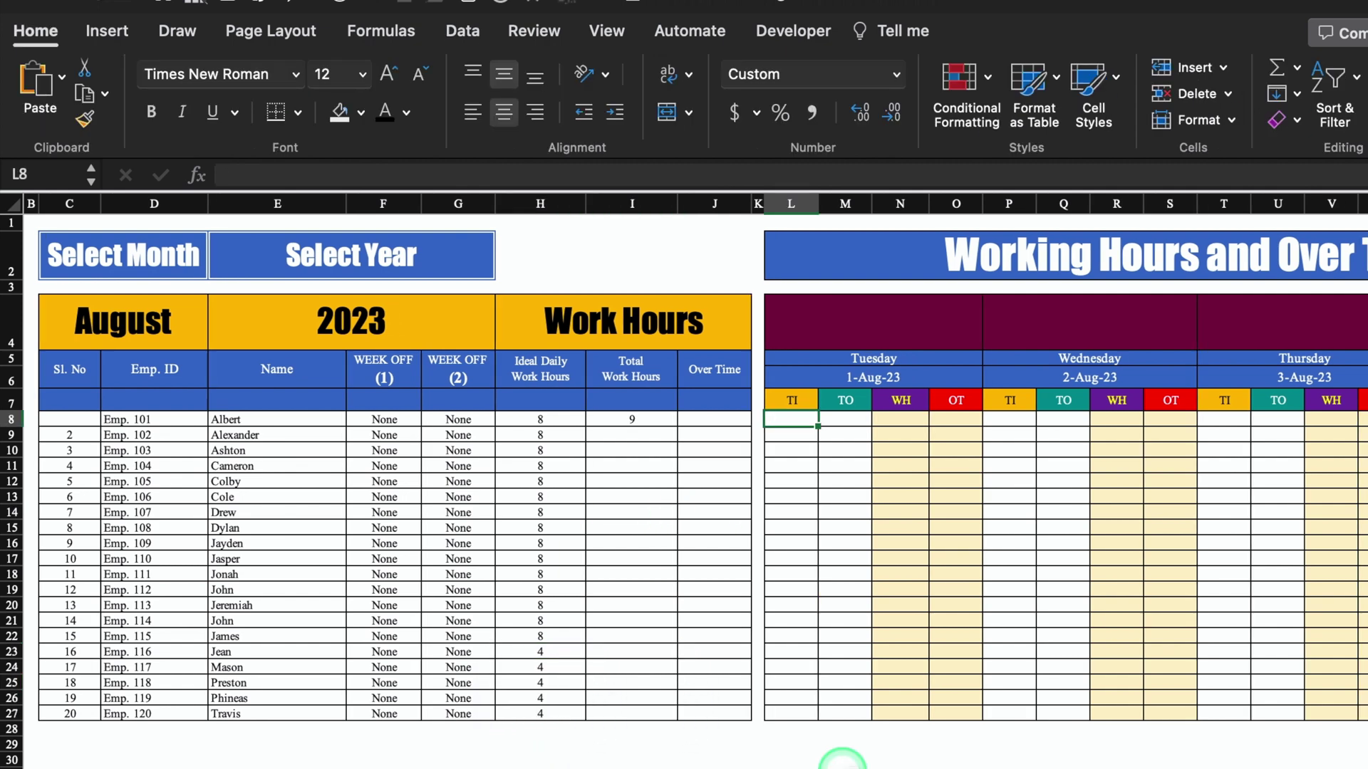
Enter 9 am in L8 and give L8:M27 the 1:30 PM Time format
text(9 am)
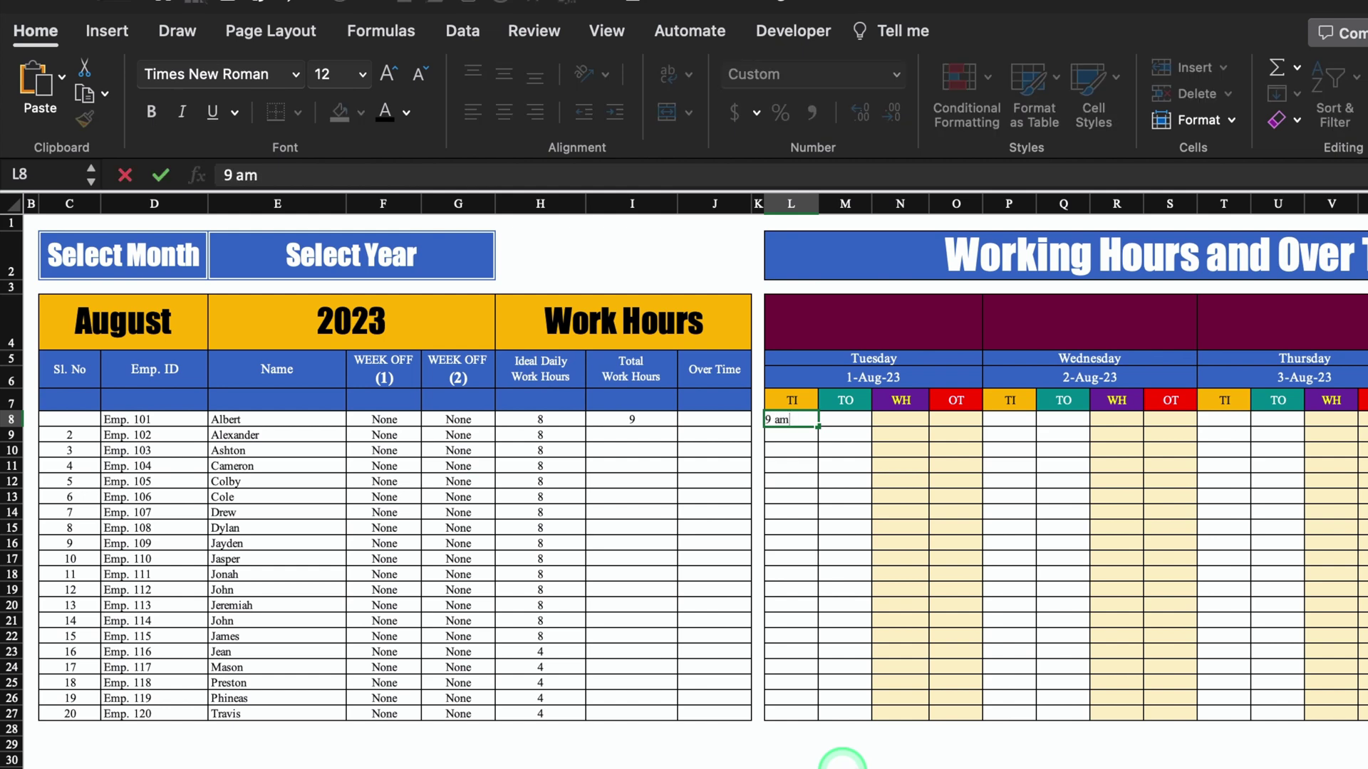
key(Return)
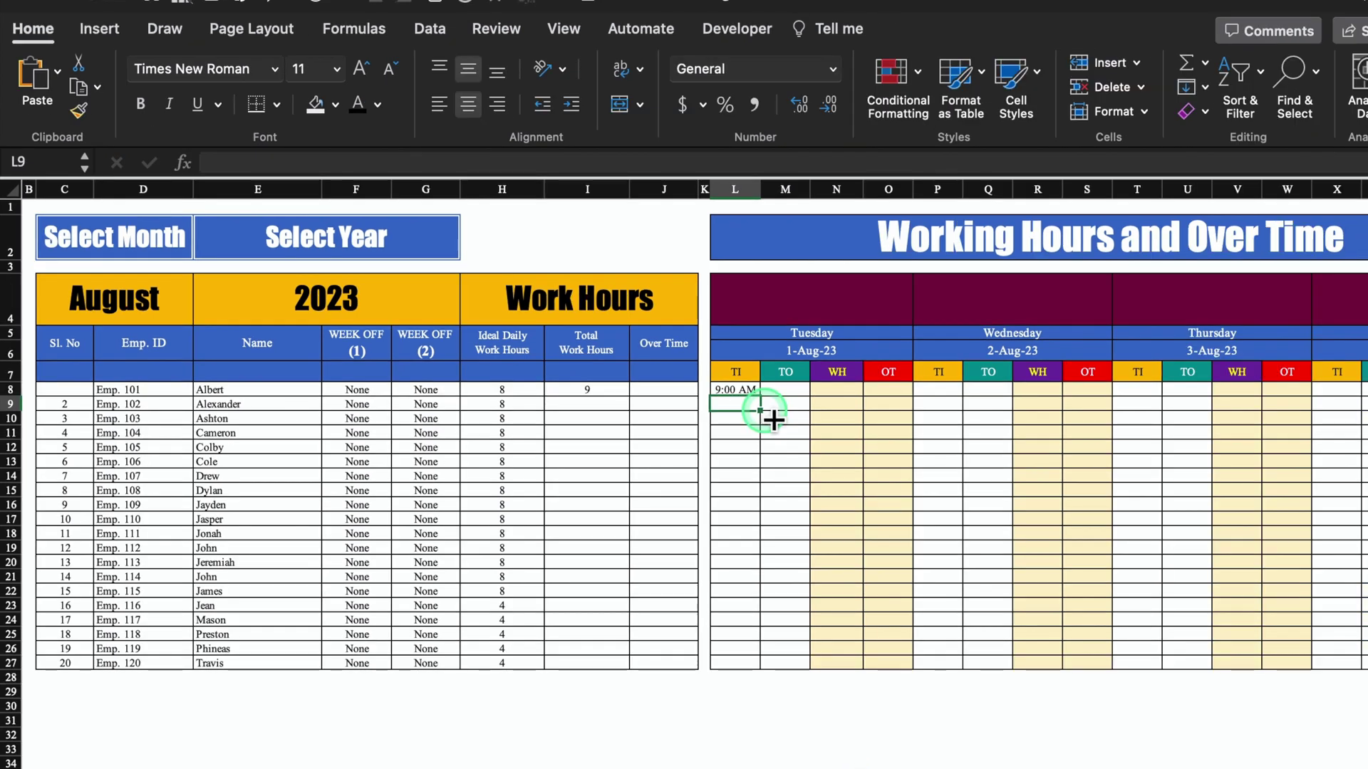
click(741, 394)
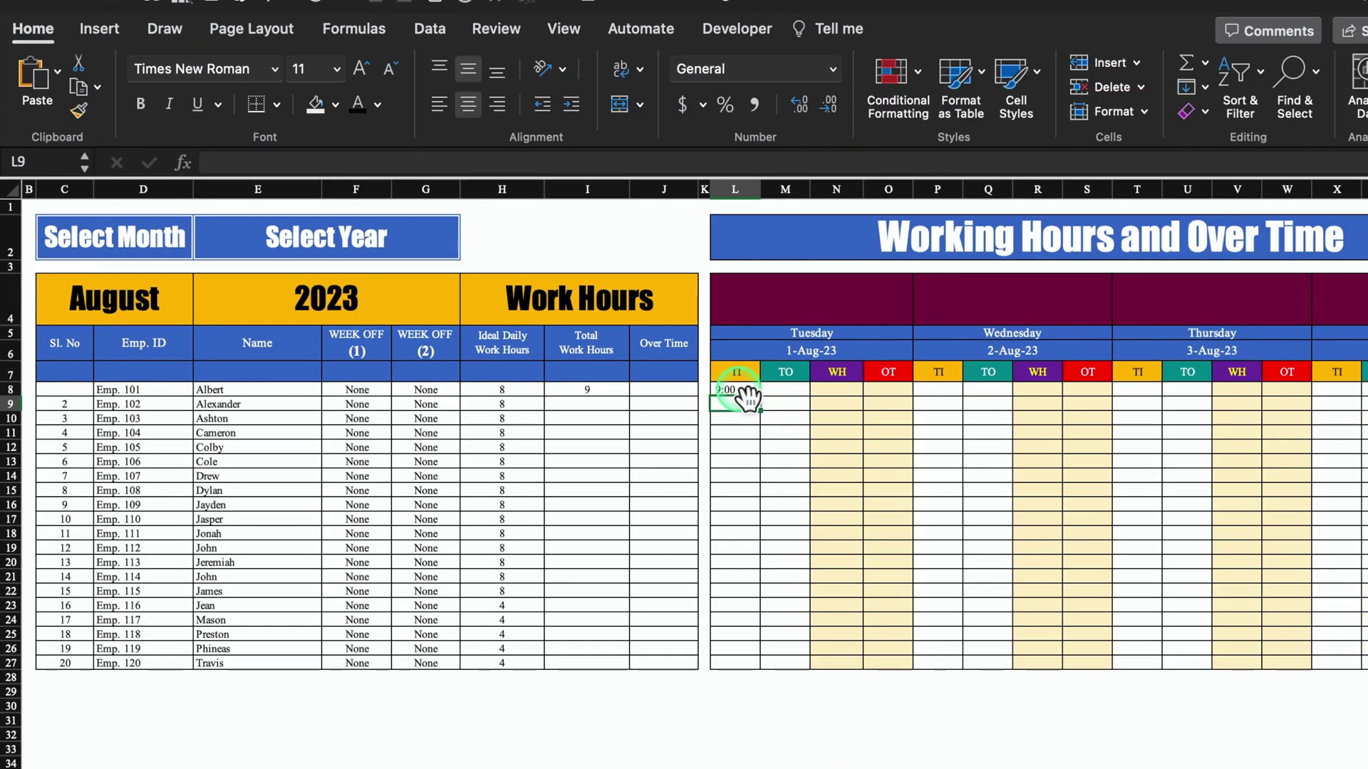
drag(748, 399, 812, 669)
right_click(744, 508)
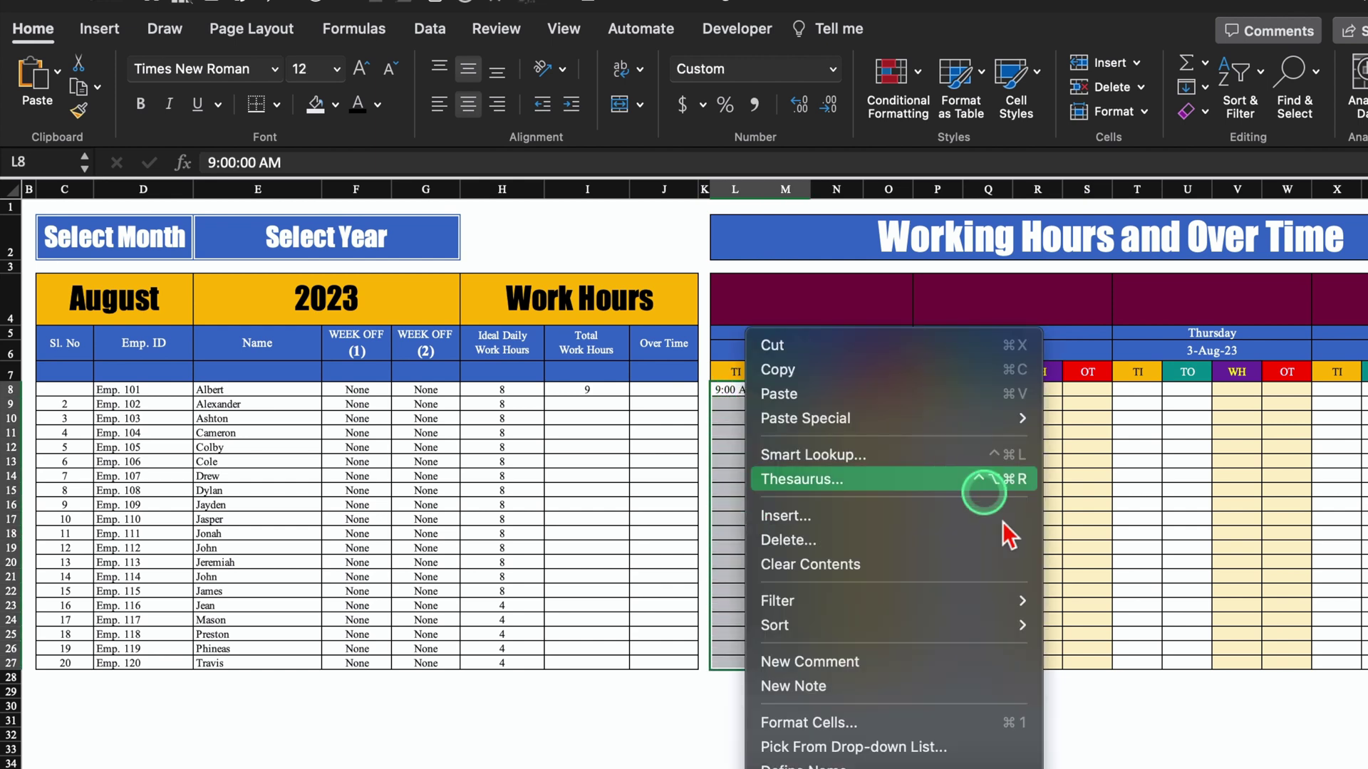
click(894, 728)
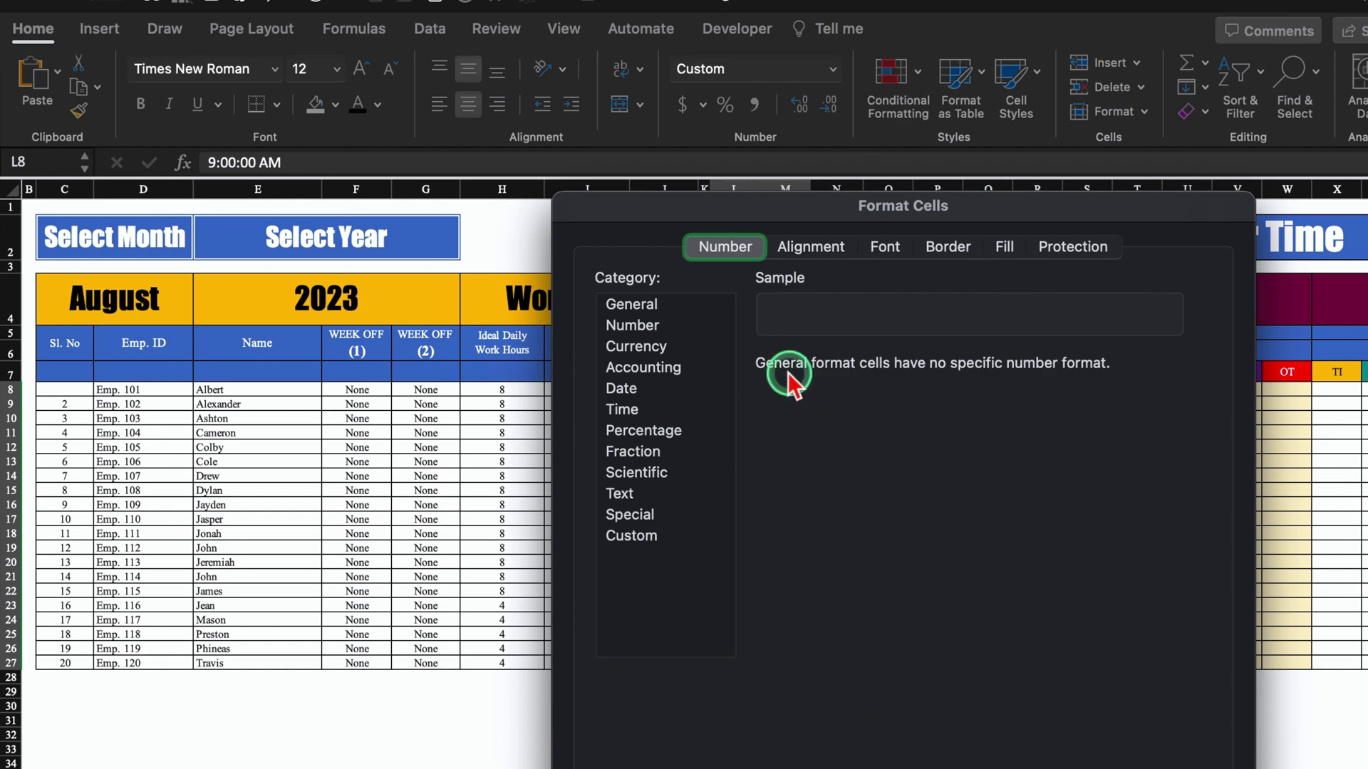
click(627, 409)
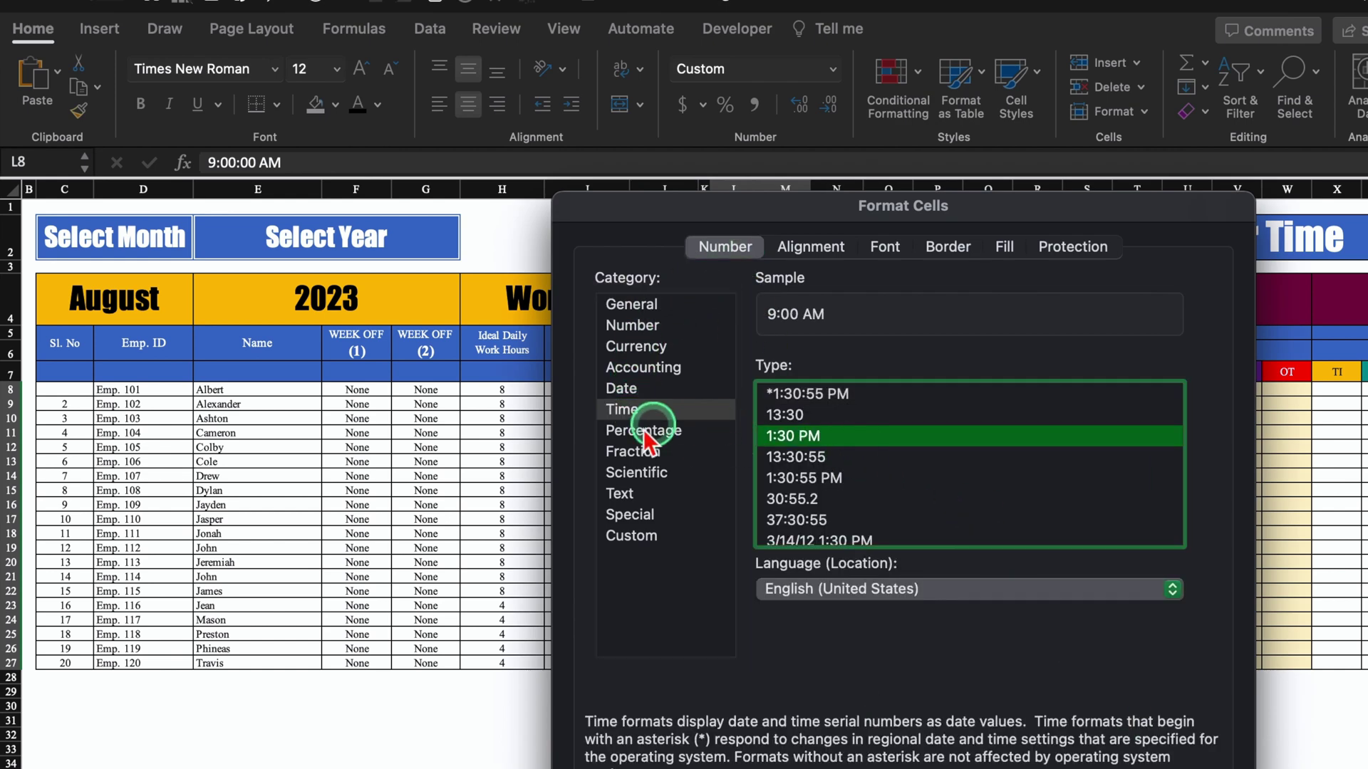
drag(1122, 211, 1059, 89)
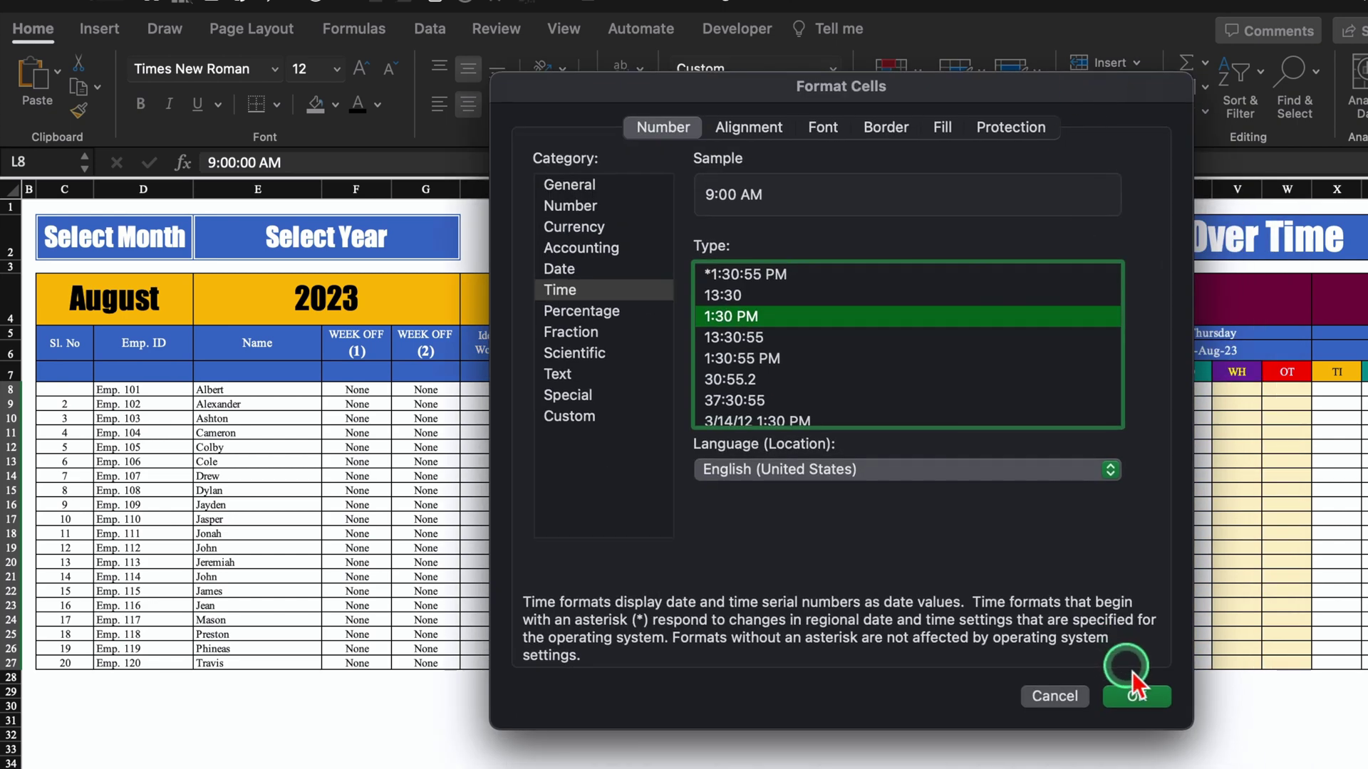
click(1138, 696)
click(786, 390)
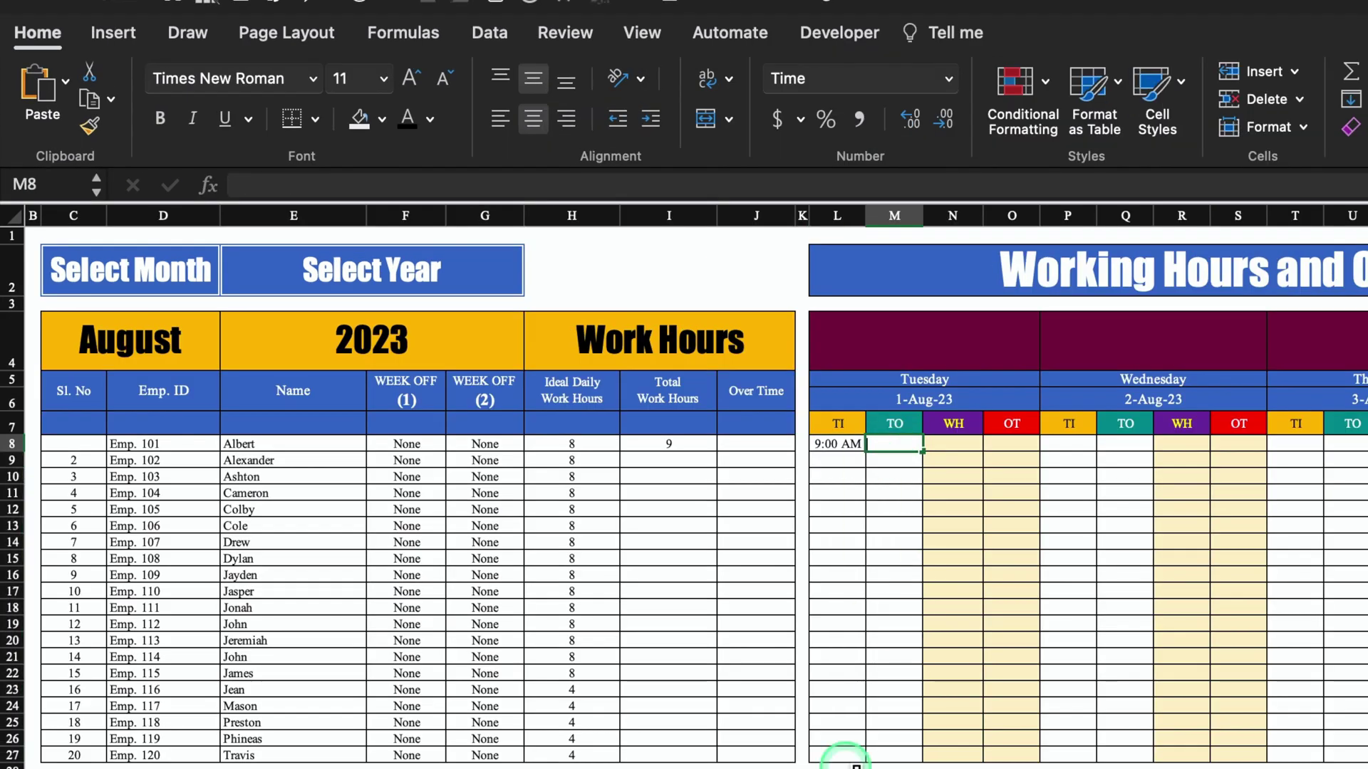
Enter 5 pm as M8's clock-out and 6 pm as M12's clock-out
text(5 pm)
key(Return)
drag(847, 446, 918, 757)
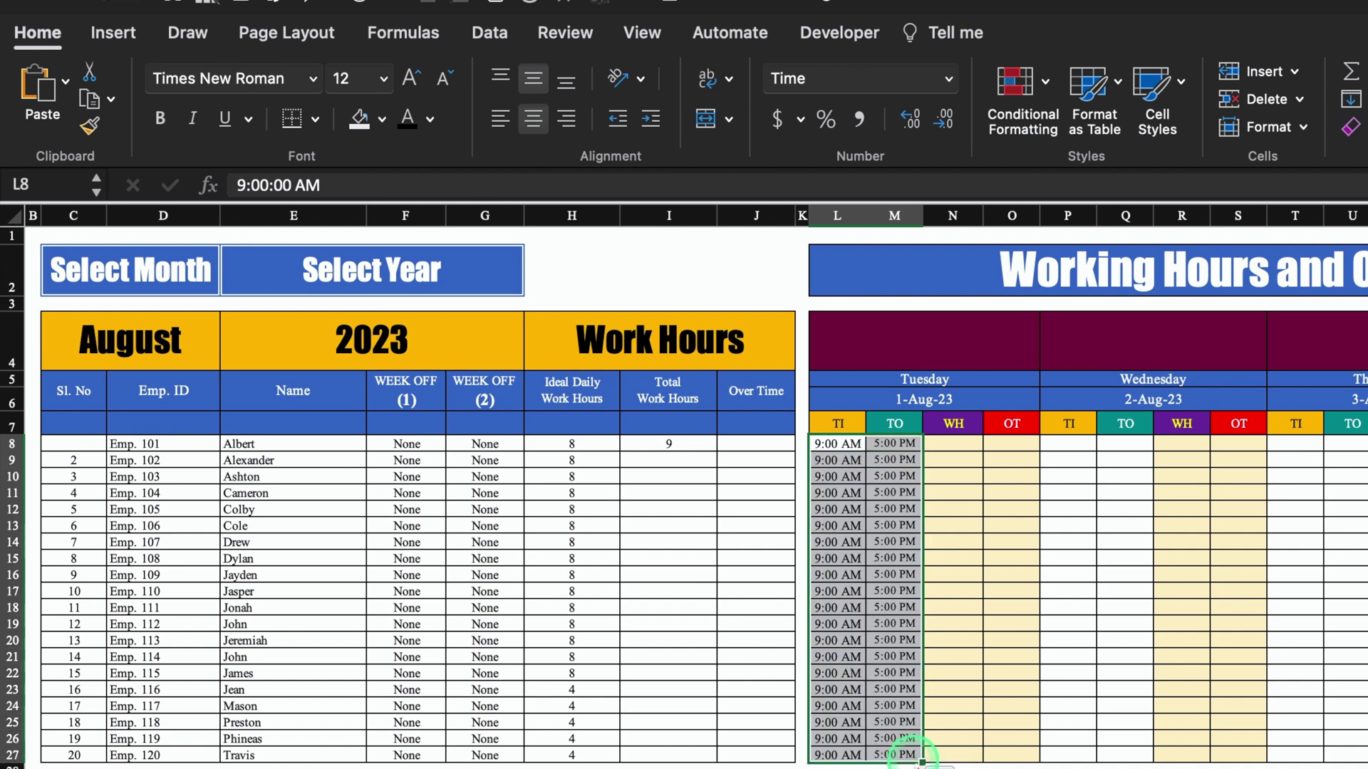
click(859, 509)
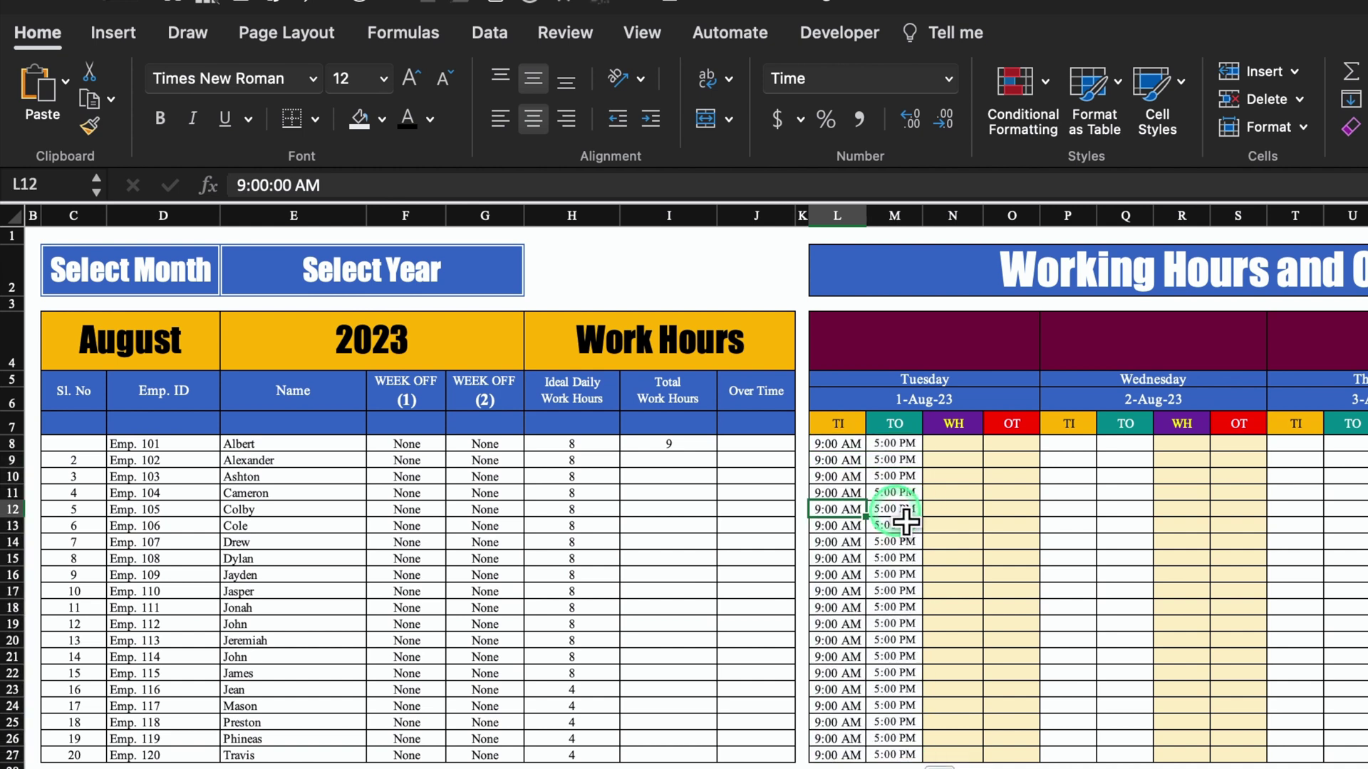
click(896, 510)
text(6 pm)
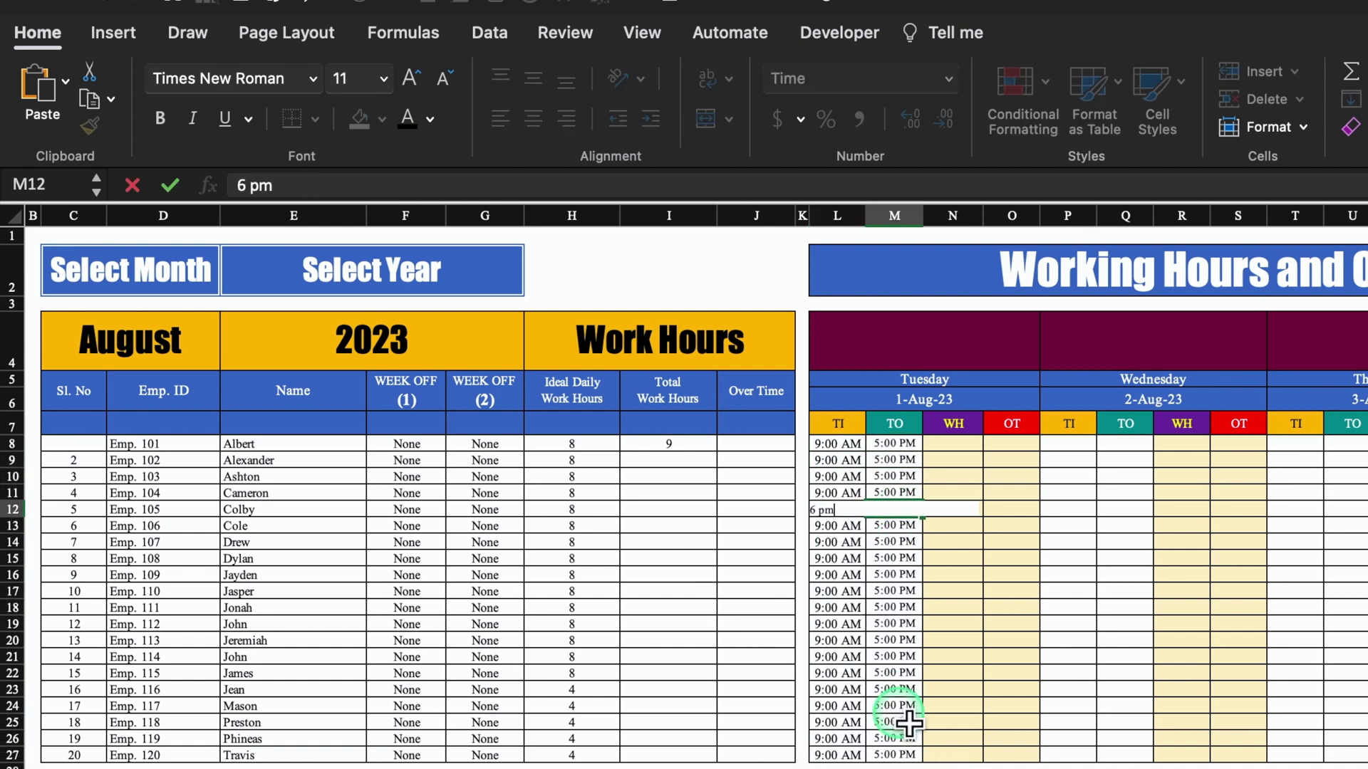
key(Return)
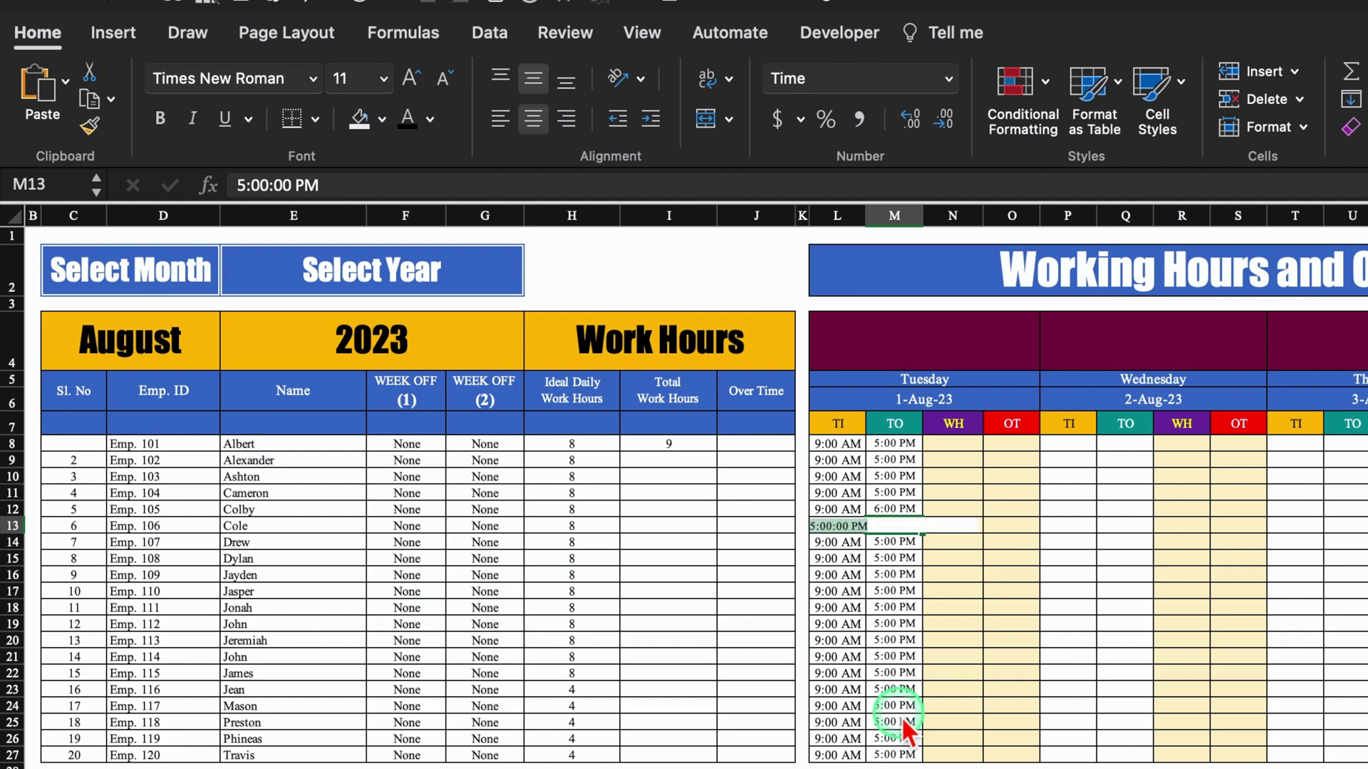
Enter 7 pm, 8 pm and 9 pm into the following employees' clock-out cells
text(7)
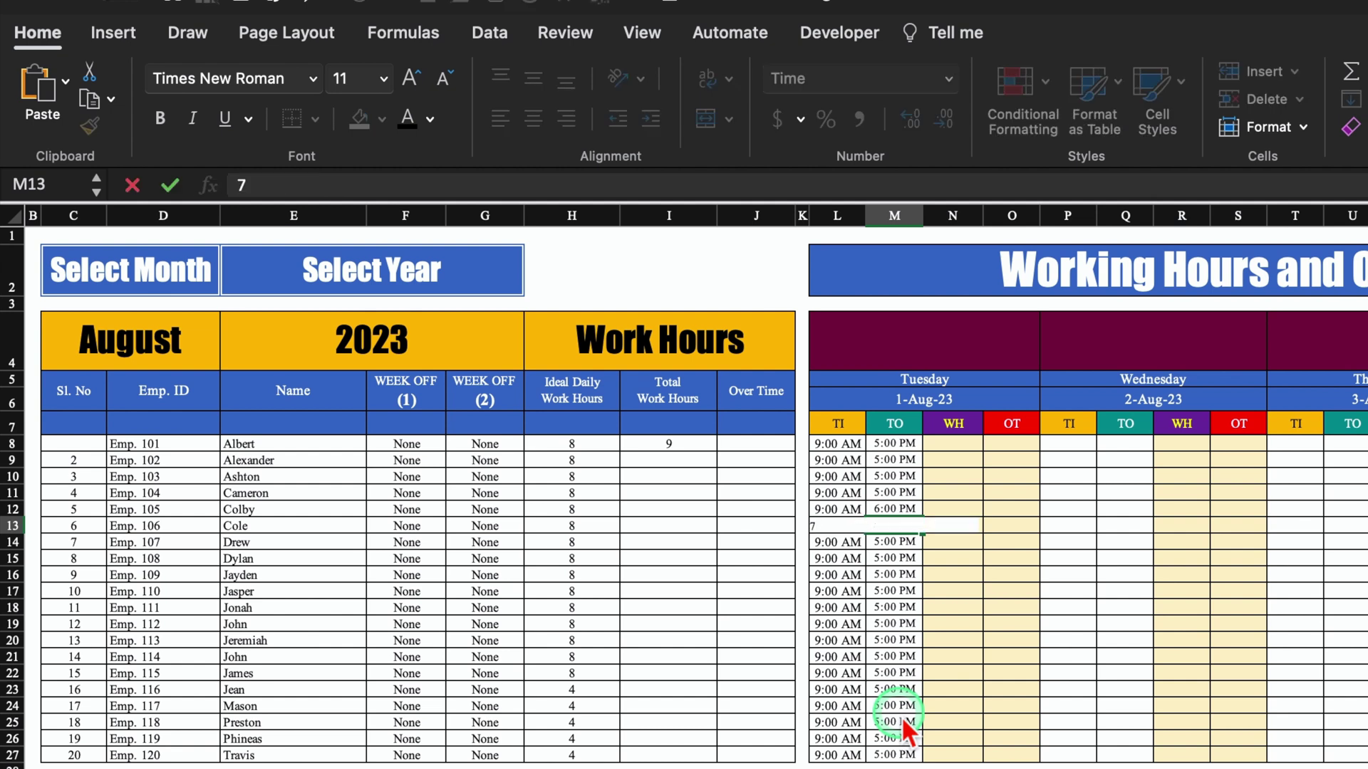
text( pm)
key(Return)
key(Down)
text(8 pm)
key(Return)
key(Down)
key(Down)
key(Down)
key(Down)
key(Down)
text(9 pm)
click(571, 689)
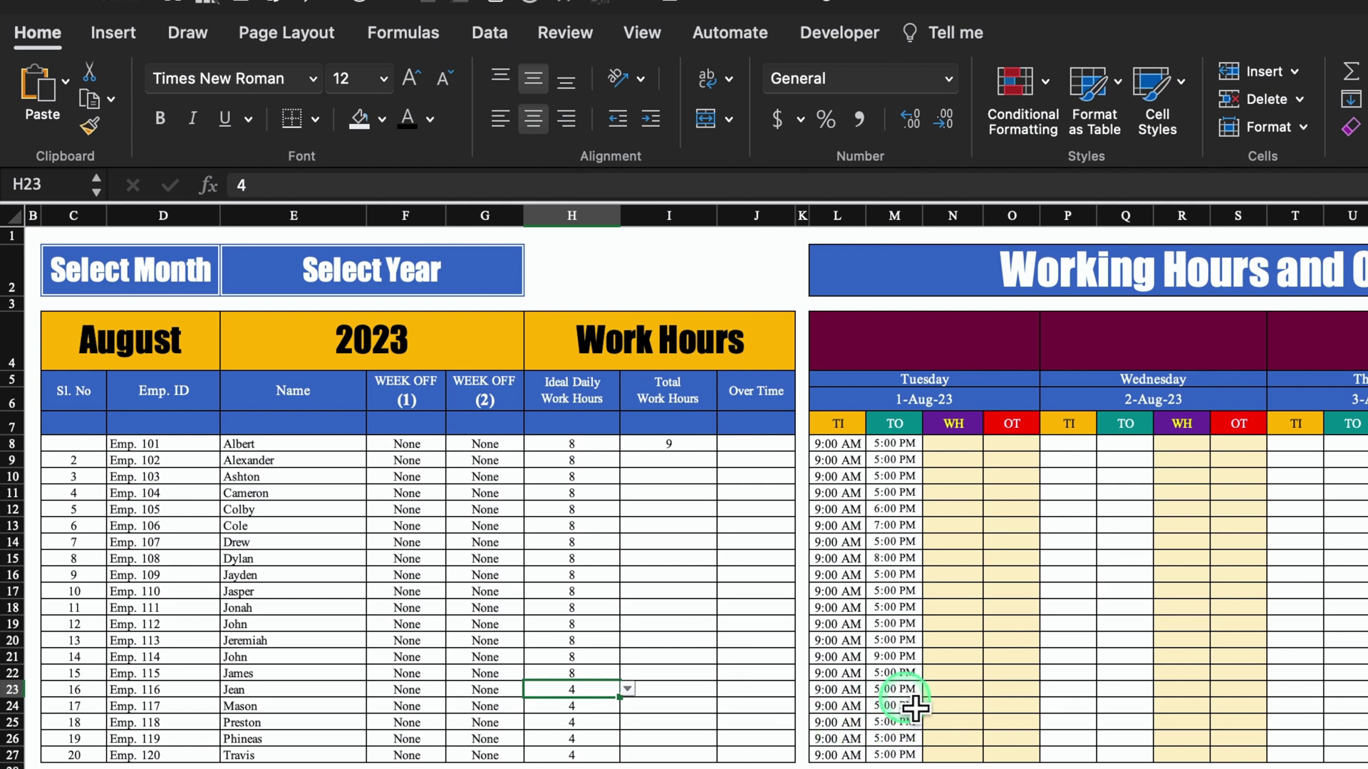
Enter 1:00 PM as Jean's clock-out in M23 and fill it down to M27
click(900, 690)
text(1:00 PM)
key(Return)
click(926, 689)
drag(923, 697, 926, 762)
click(899, 722)
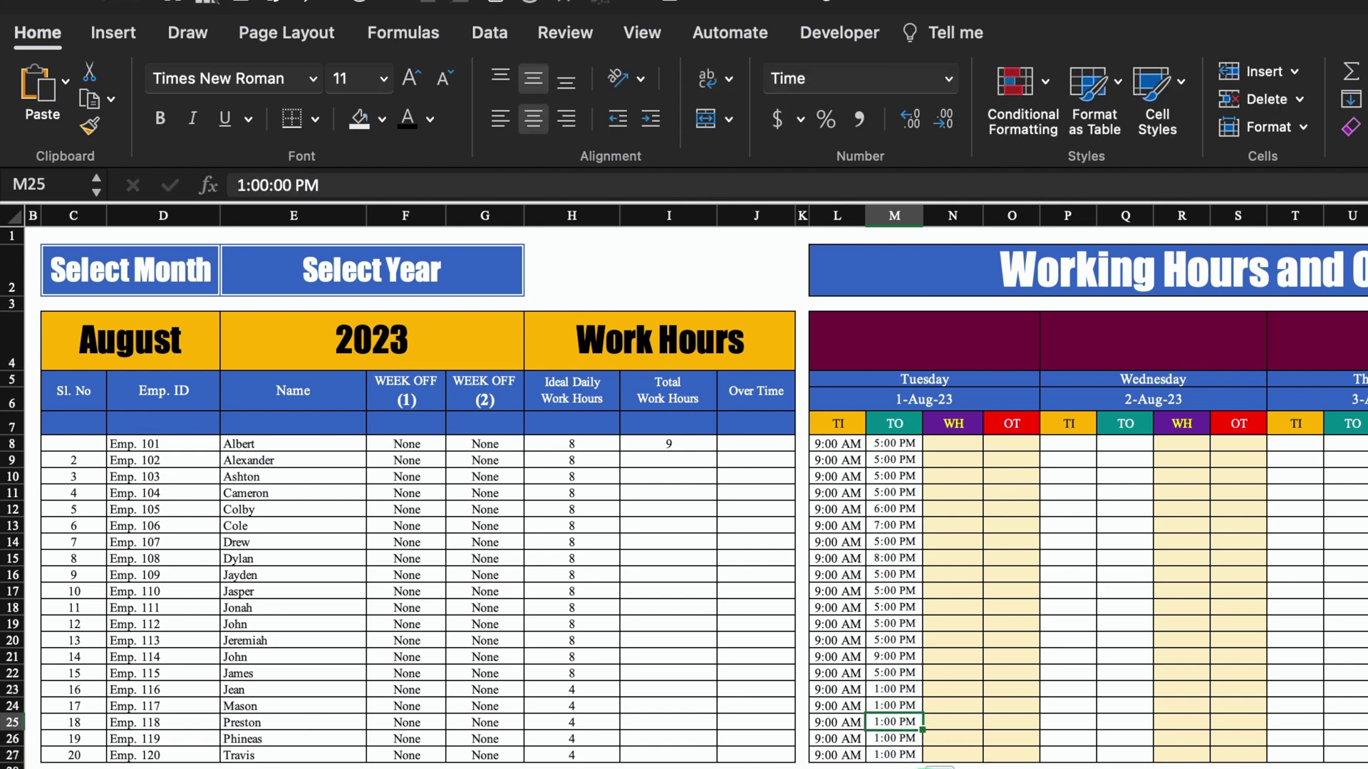
Finish row 25's clock-out entry, then enter =M8-L8 in Albert's WH cell N8
text(3)
click(895, 755)
click(952, 443)
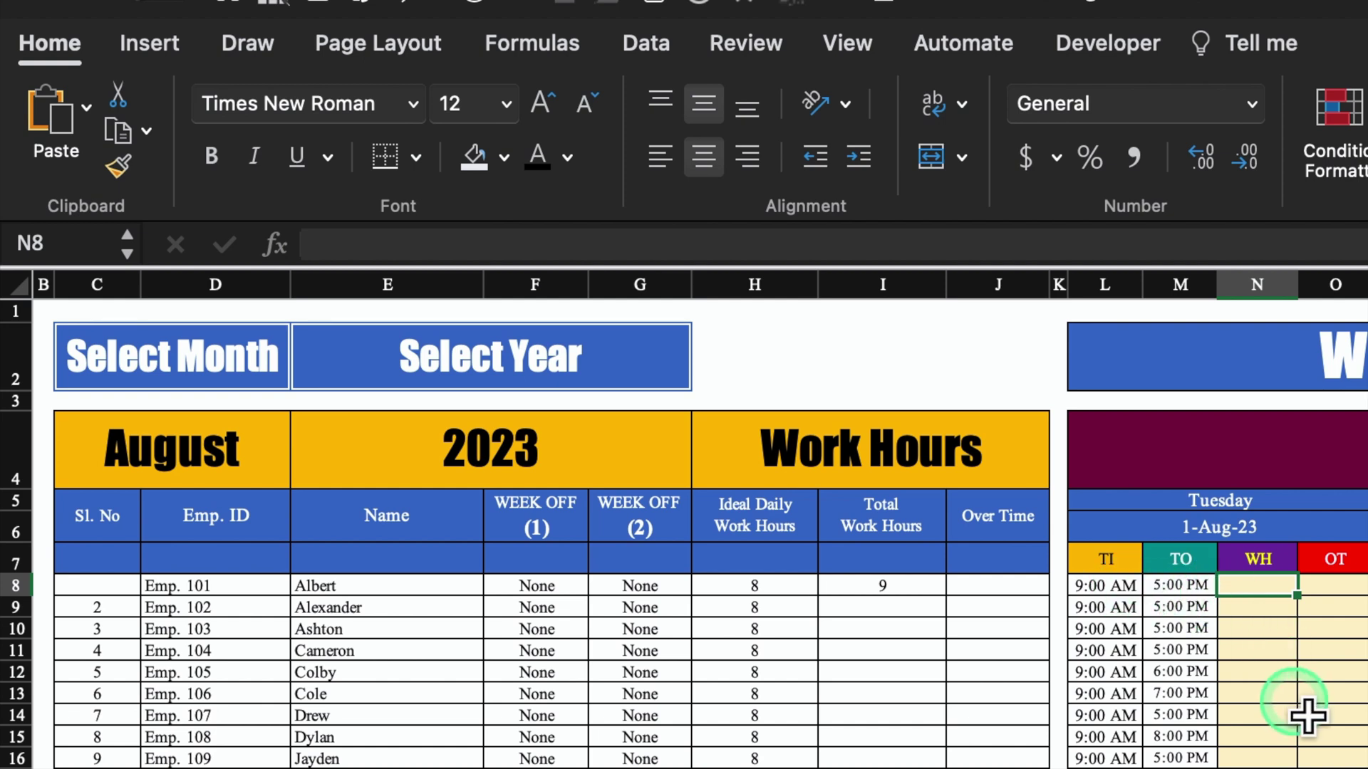
text(=)
click(1207, 590)
text(-)
click(1115, 590)
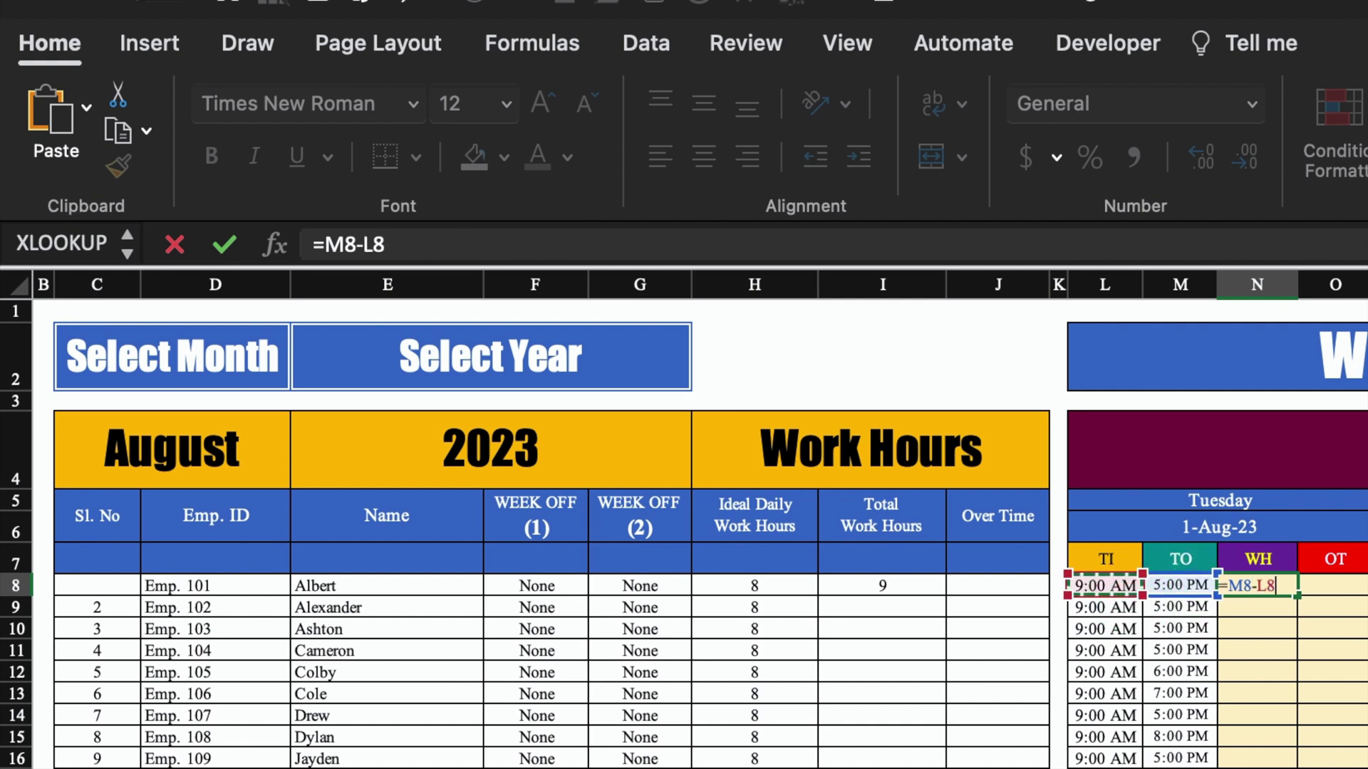
key(Return)
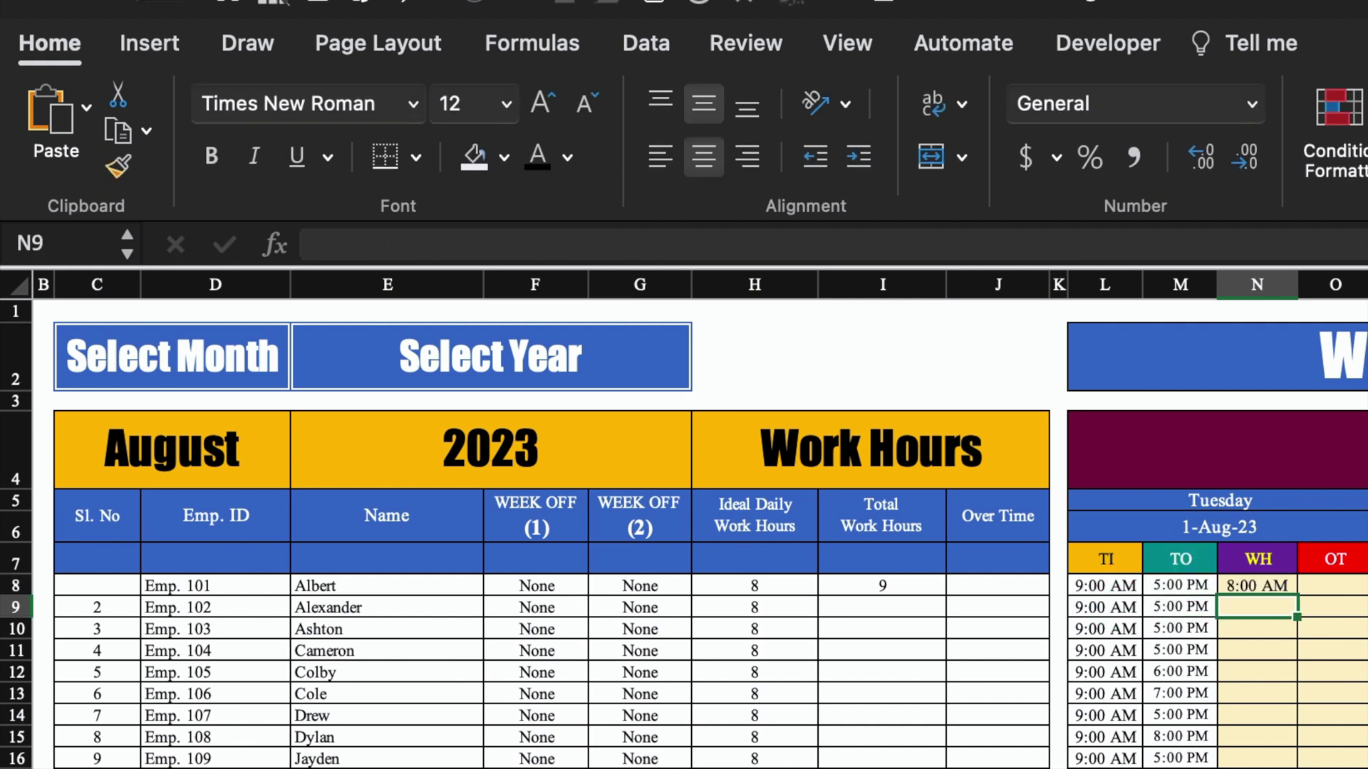
Format N8 with the Number category so it shows 0.33 instead of a time
click(1293, 590)
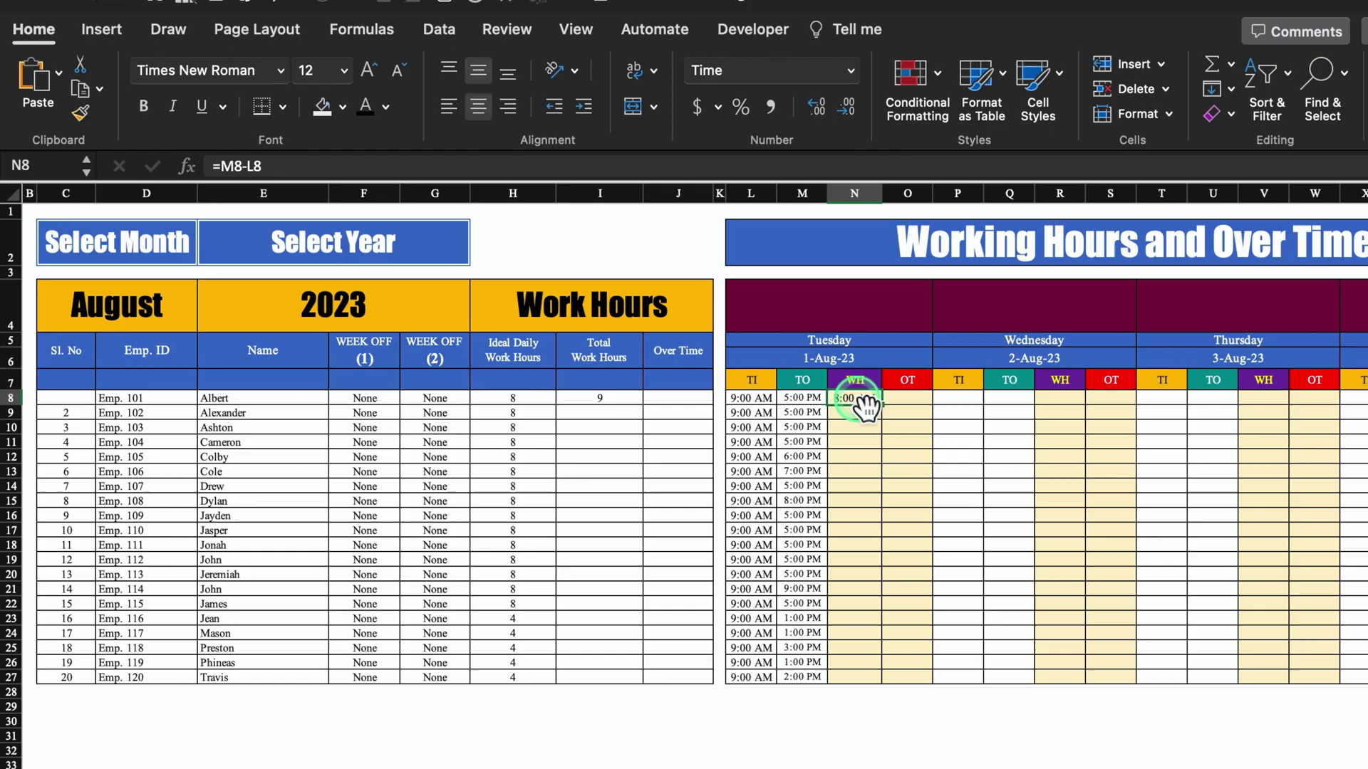
right_click(866, 404)
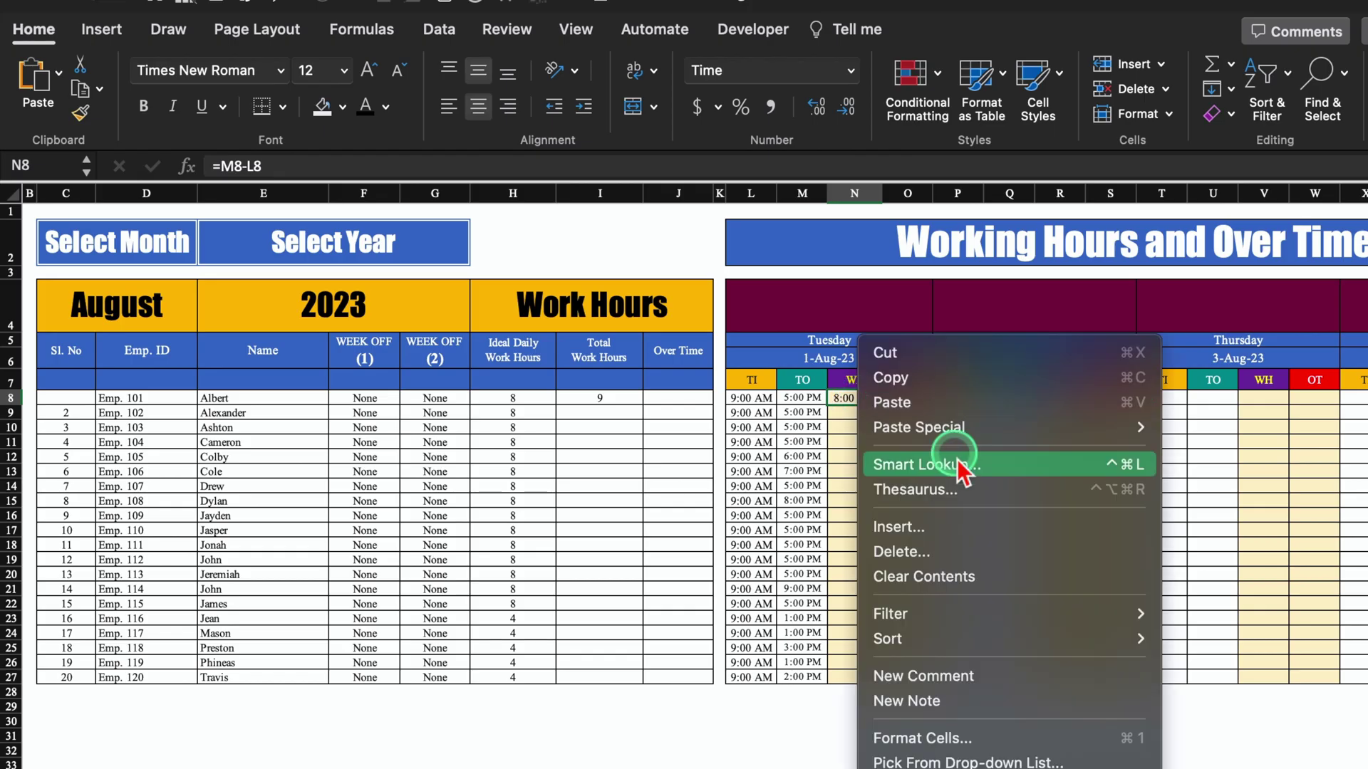
click(952, 736)
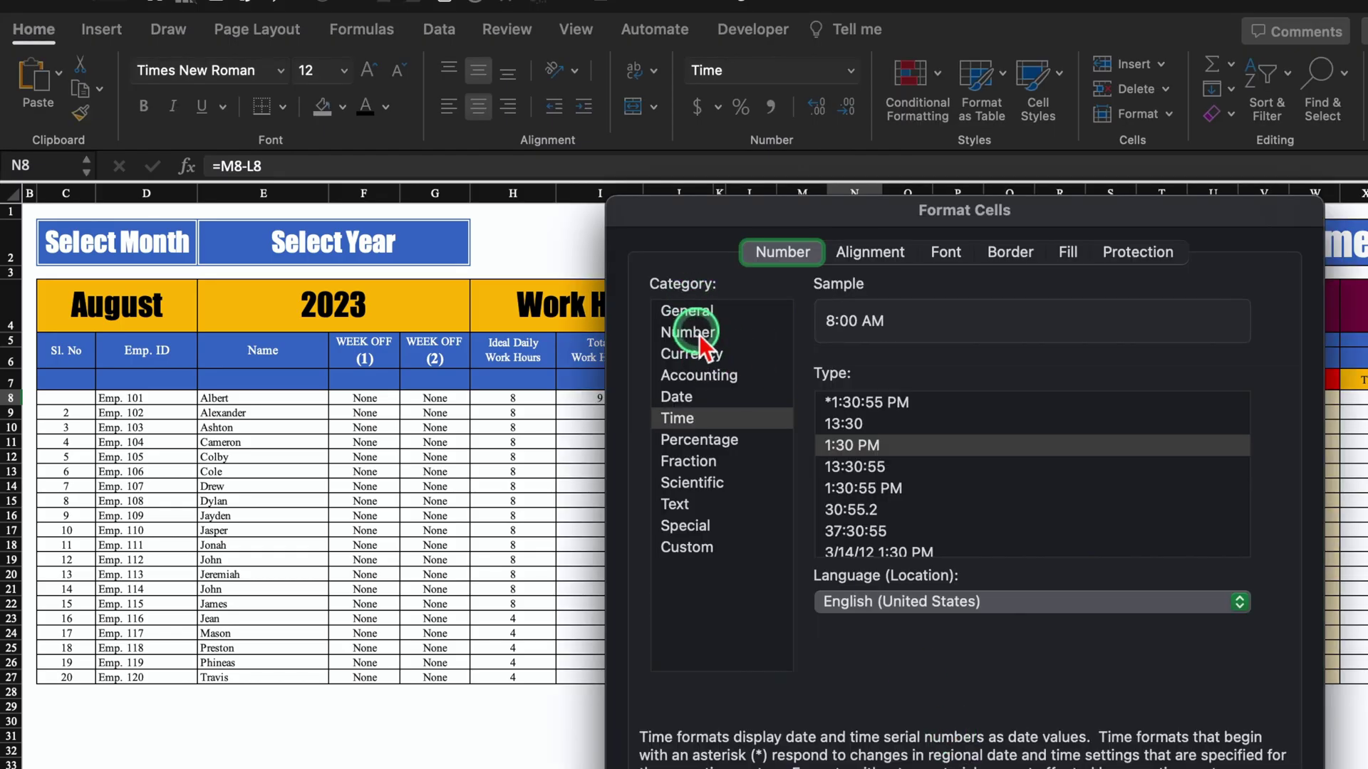
click(687, 332)
key(Return)
click(958, 500)
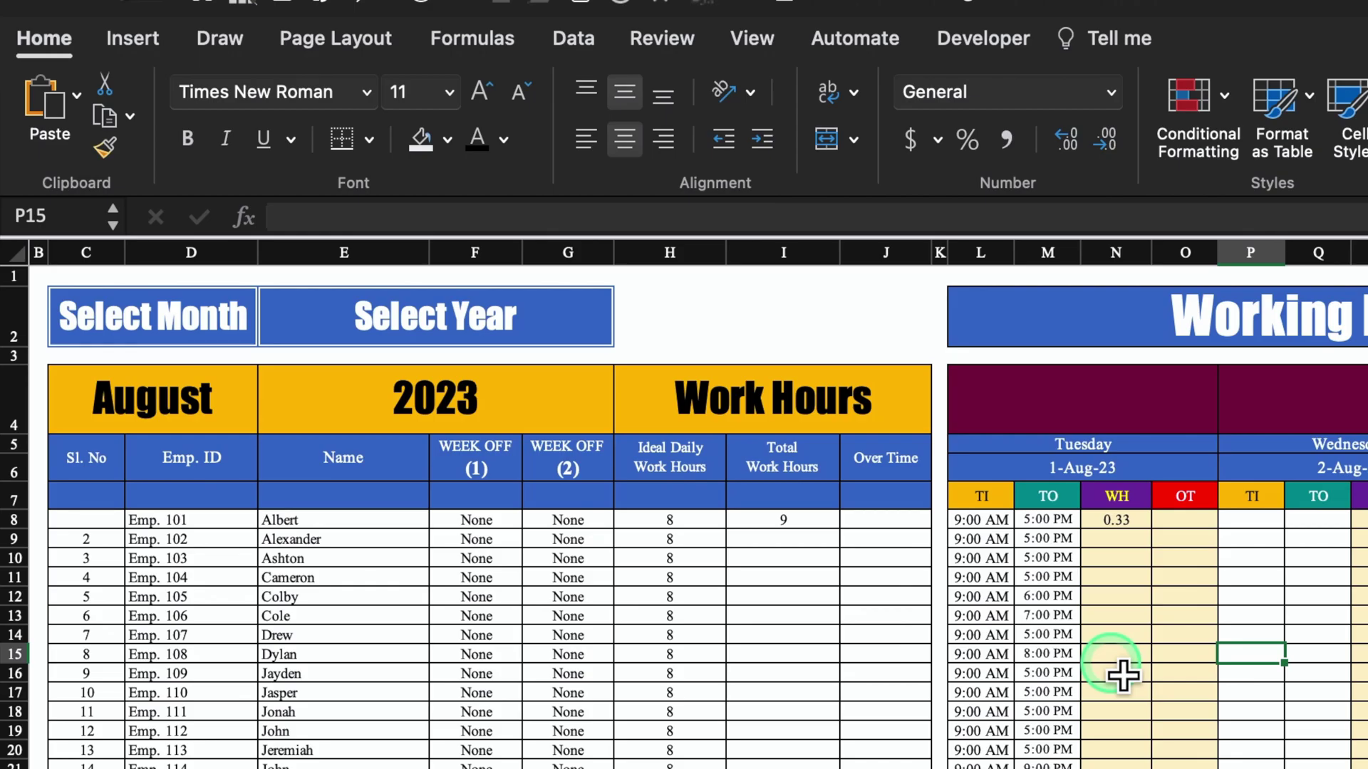
Clear N8 and begin an IF formula with the condition M8>L8
click(1117, 520)
key(Delete)
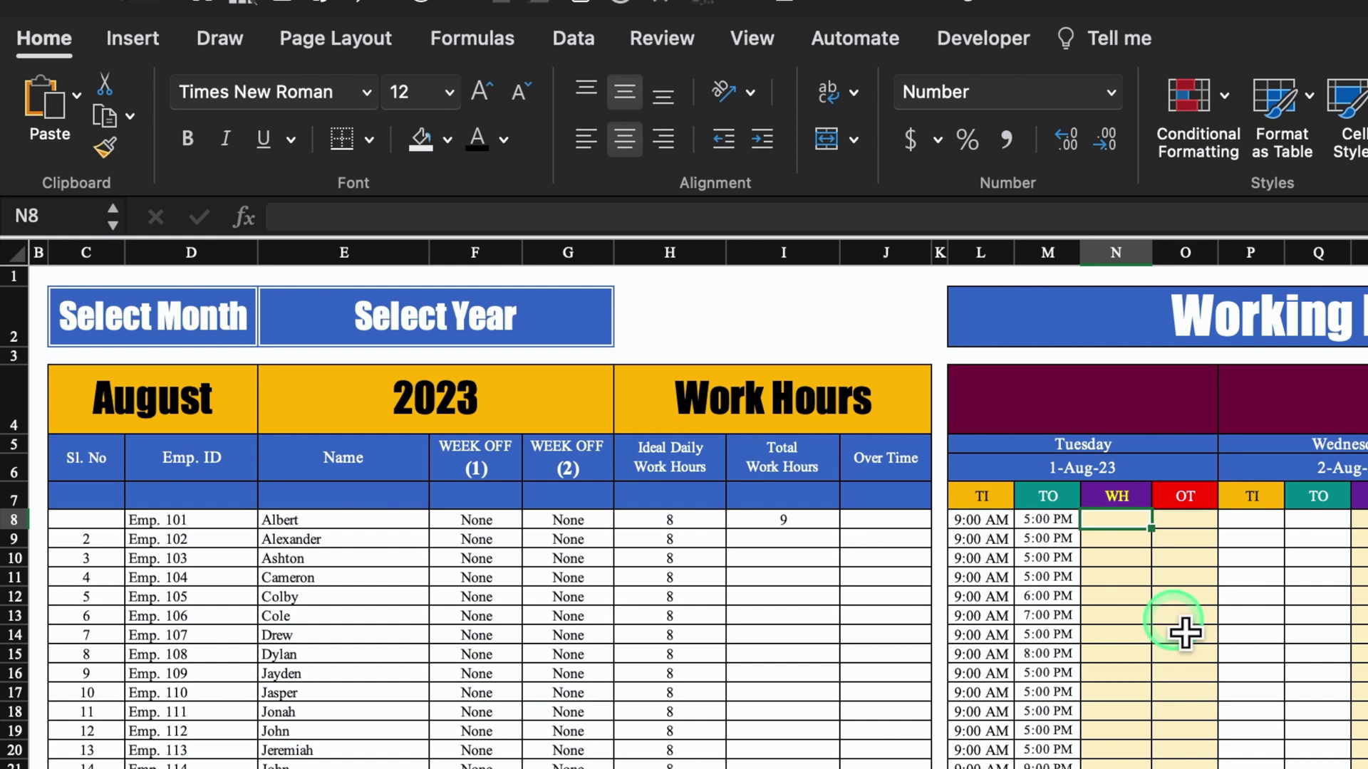
text(=)
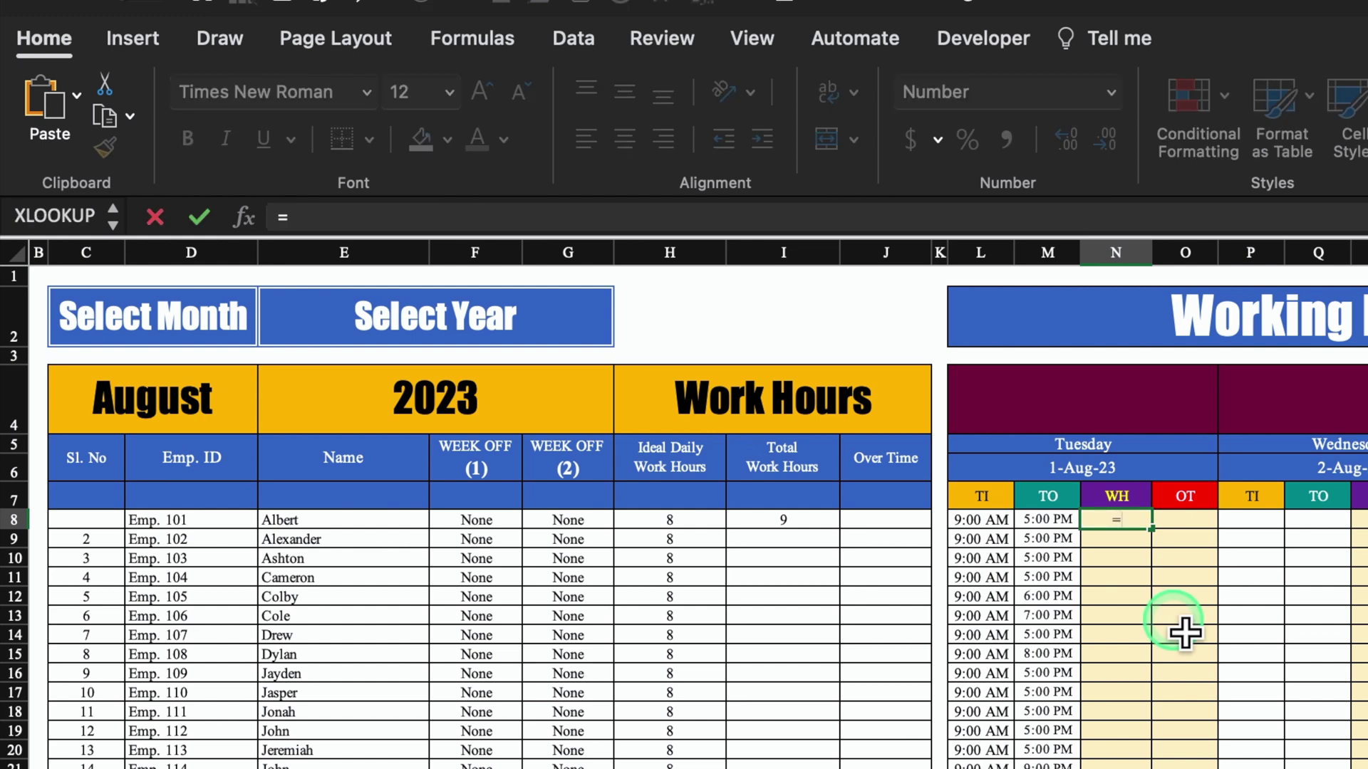
text(I)
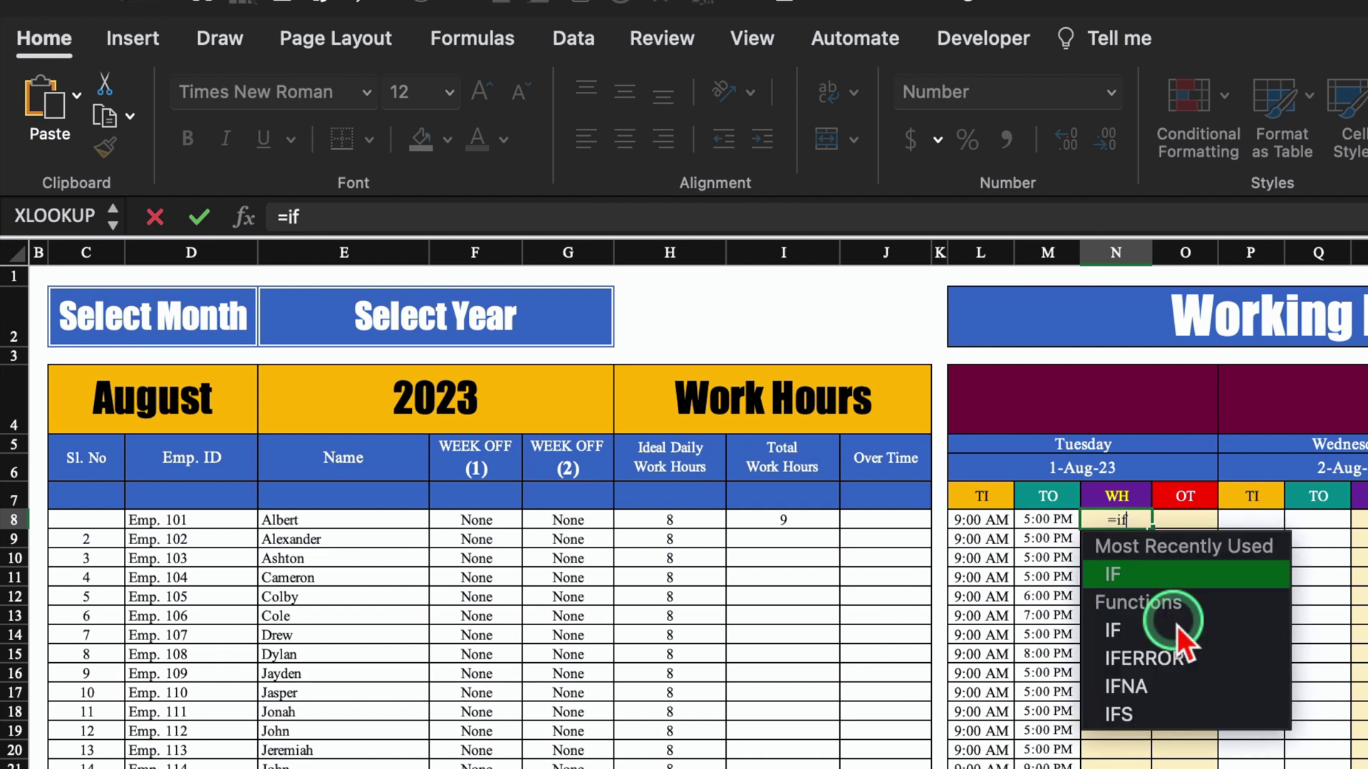
double_click(1161, 582)
click(1043, 522)
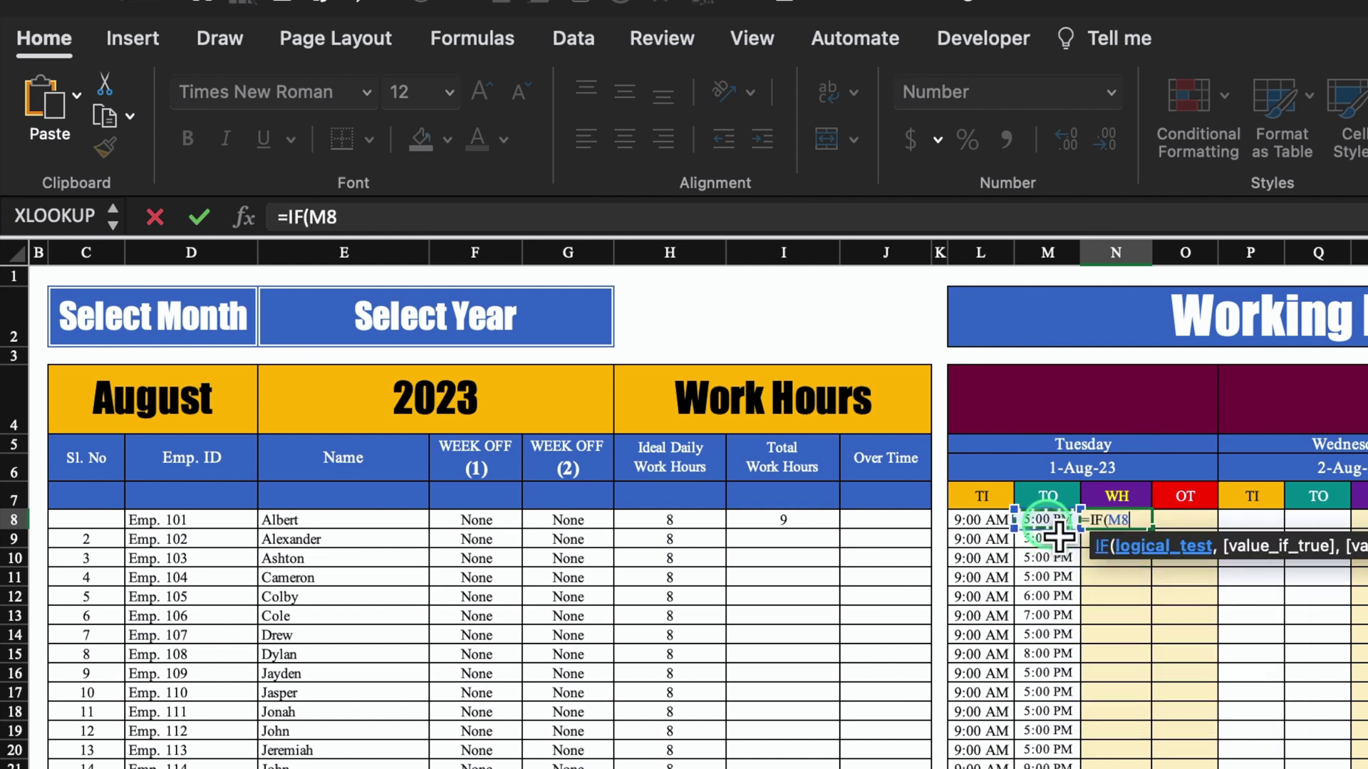
text(>)
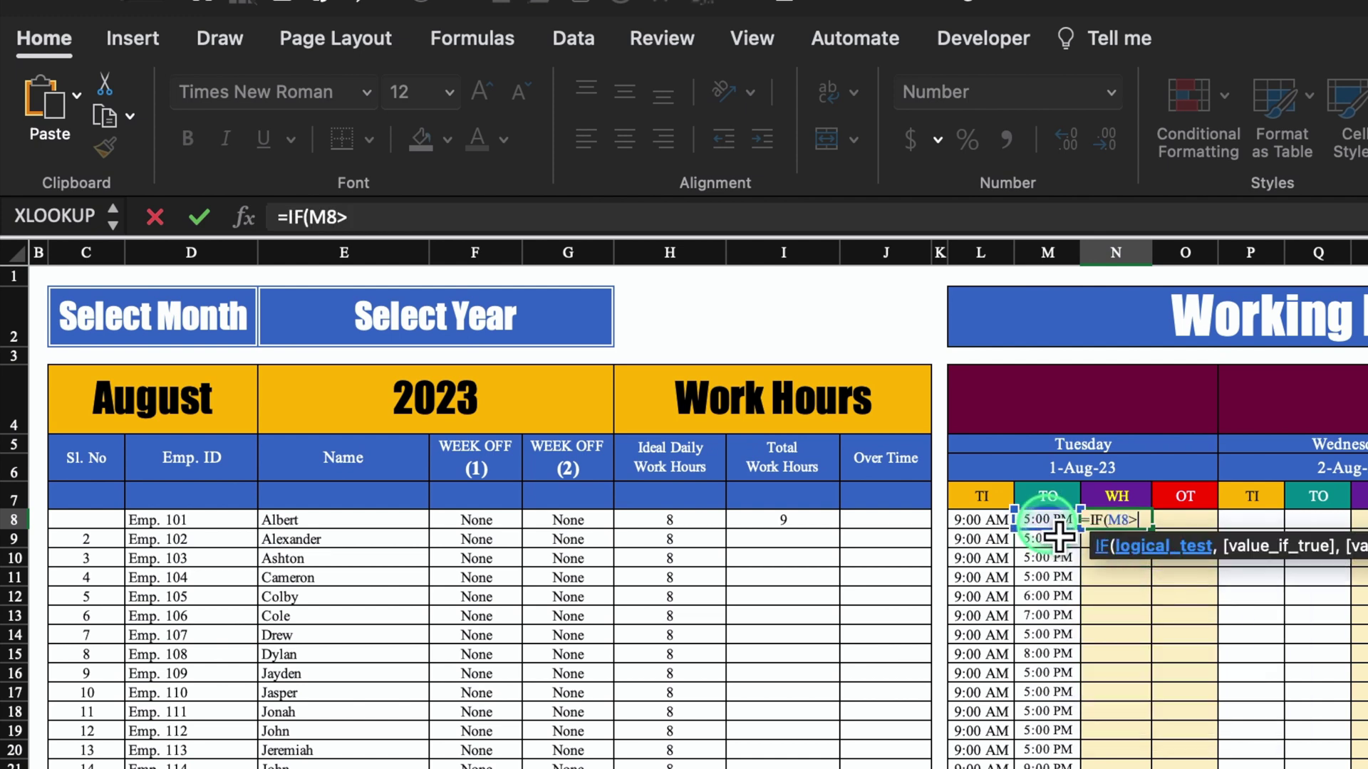
click(991, 520)
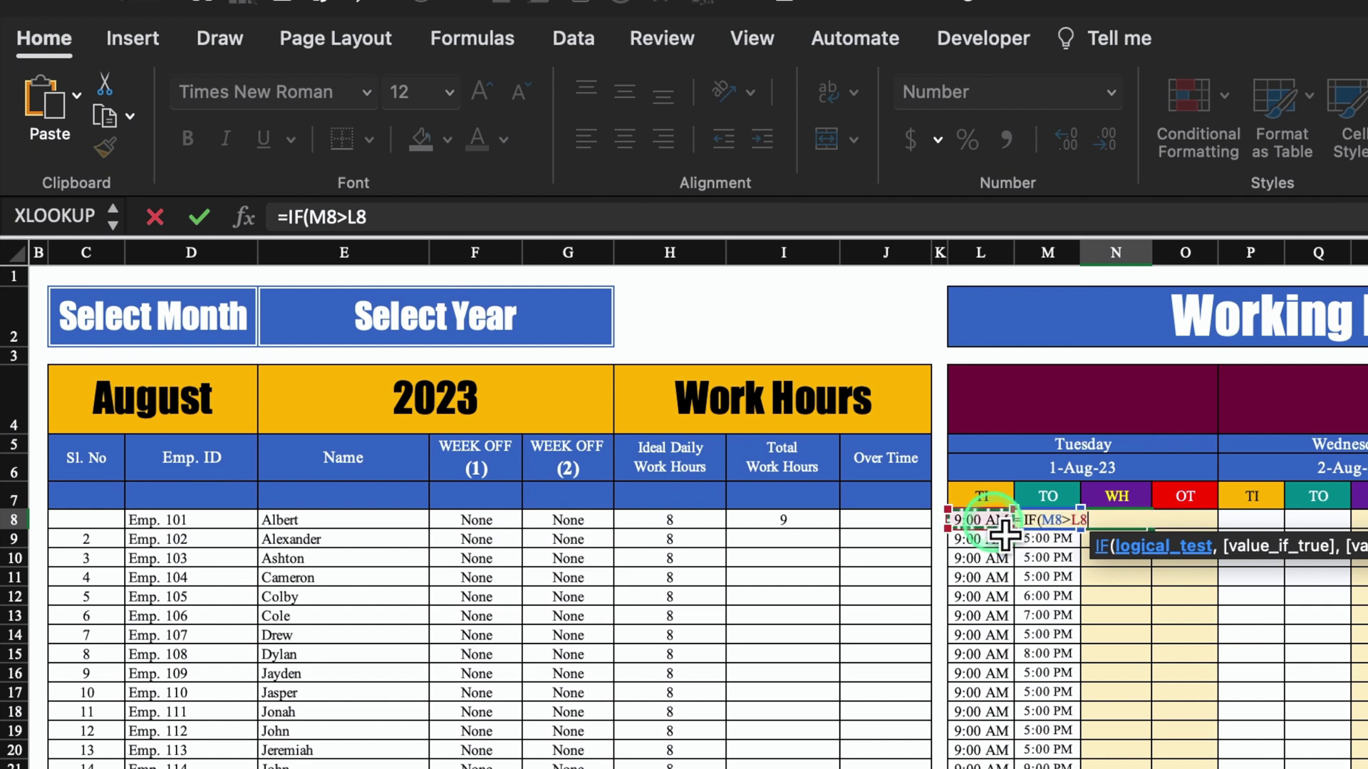
text(,)
Complete N8's formula as =IF(M8>L8,M8-L8,1+M8-L8)*24 so it shows 8.00
click(1047, 576)
key(Up)
key(Up)
key(Up)
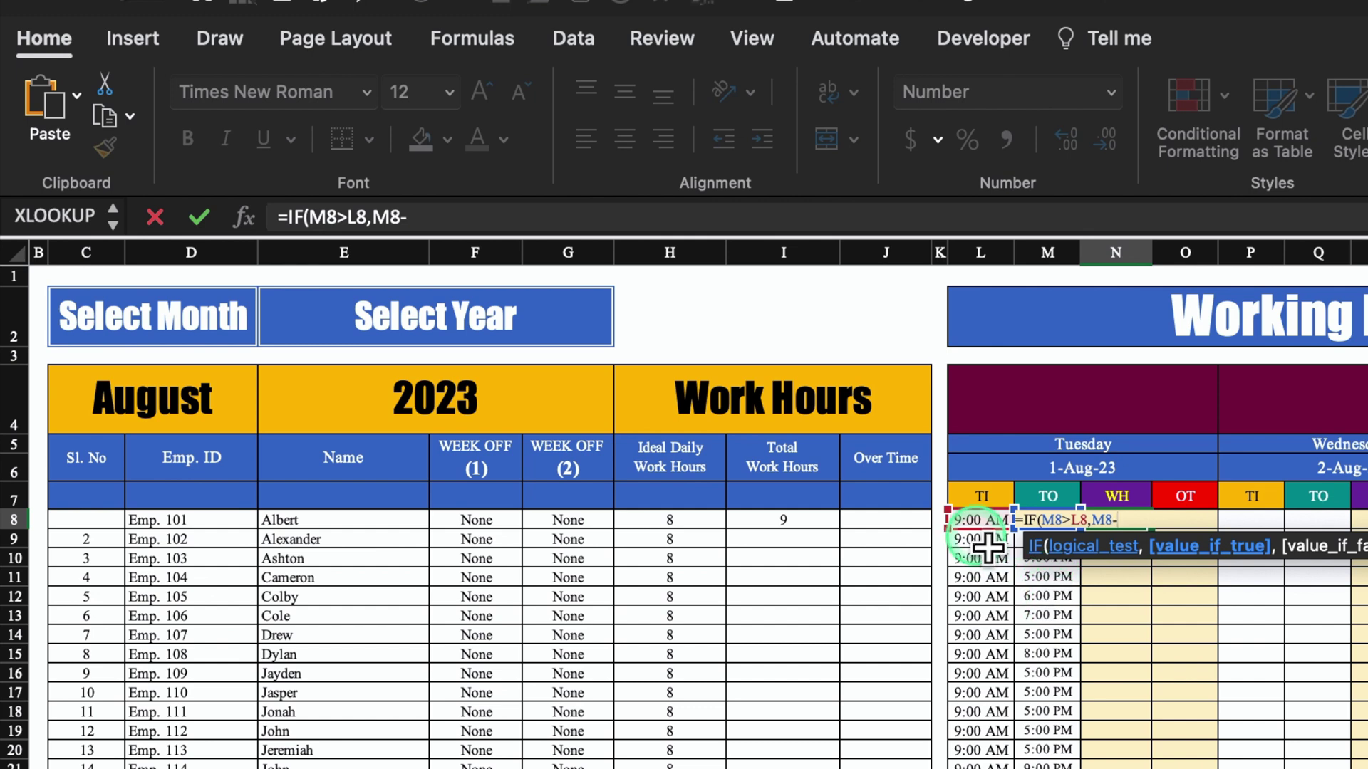
click(985, 520)
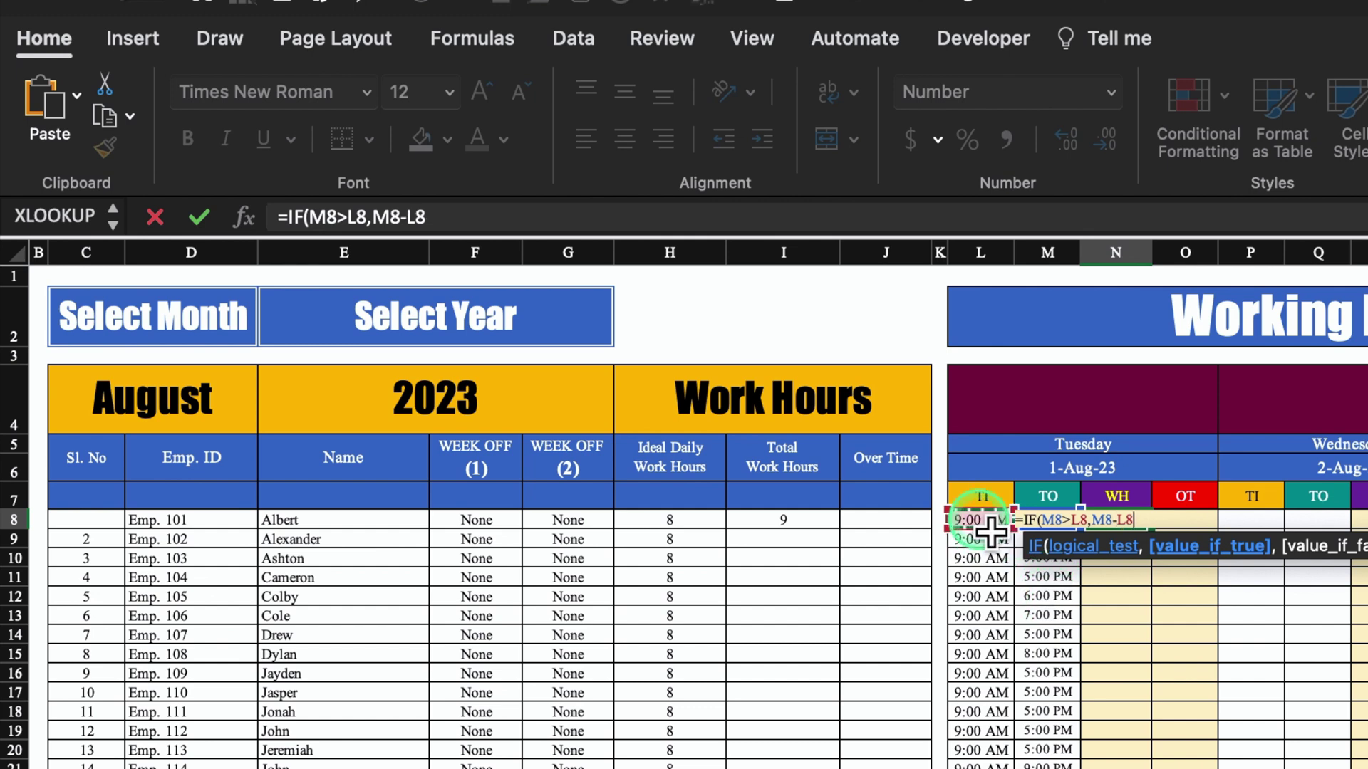
text(,1+)
click(1054, 581)
key(Up)
key(Up)
key(Up)
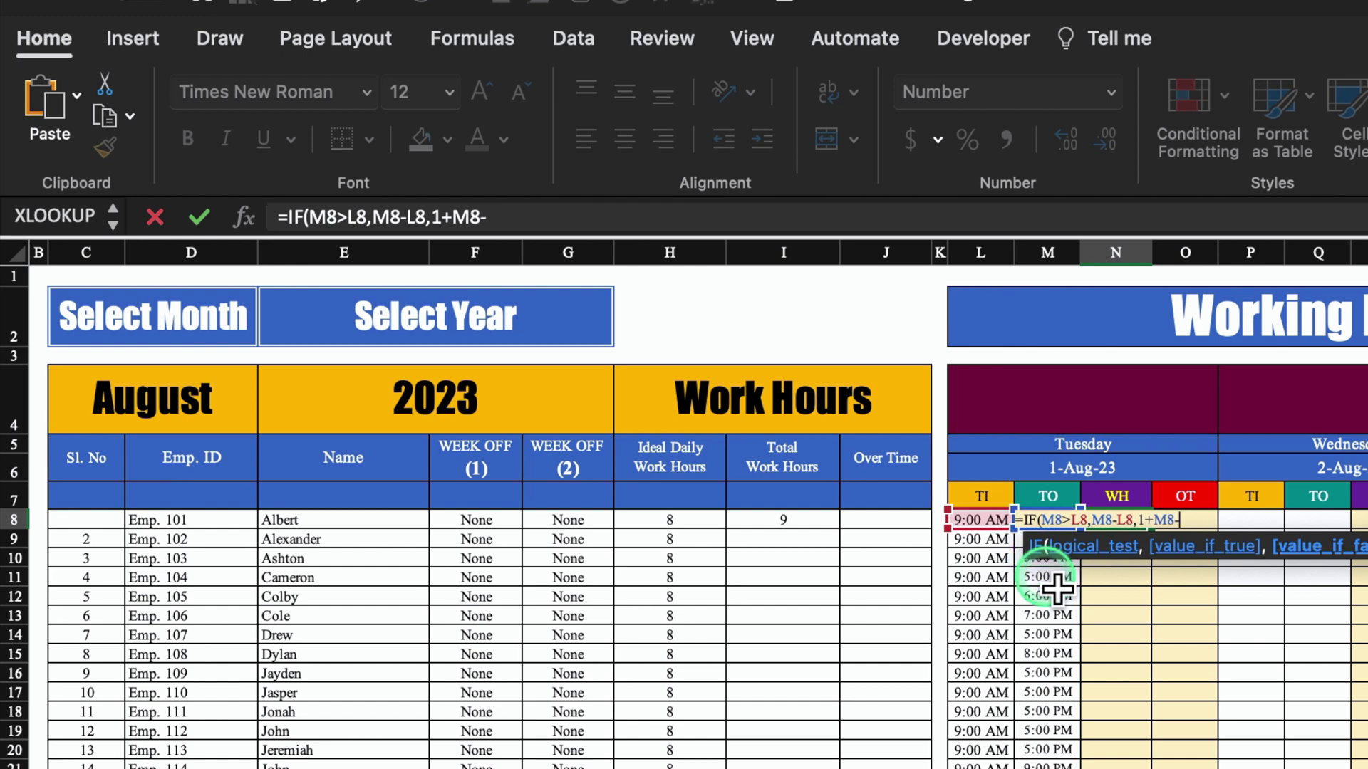
text(-)
click(983, 523)
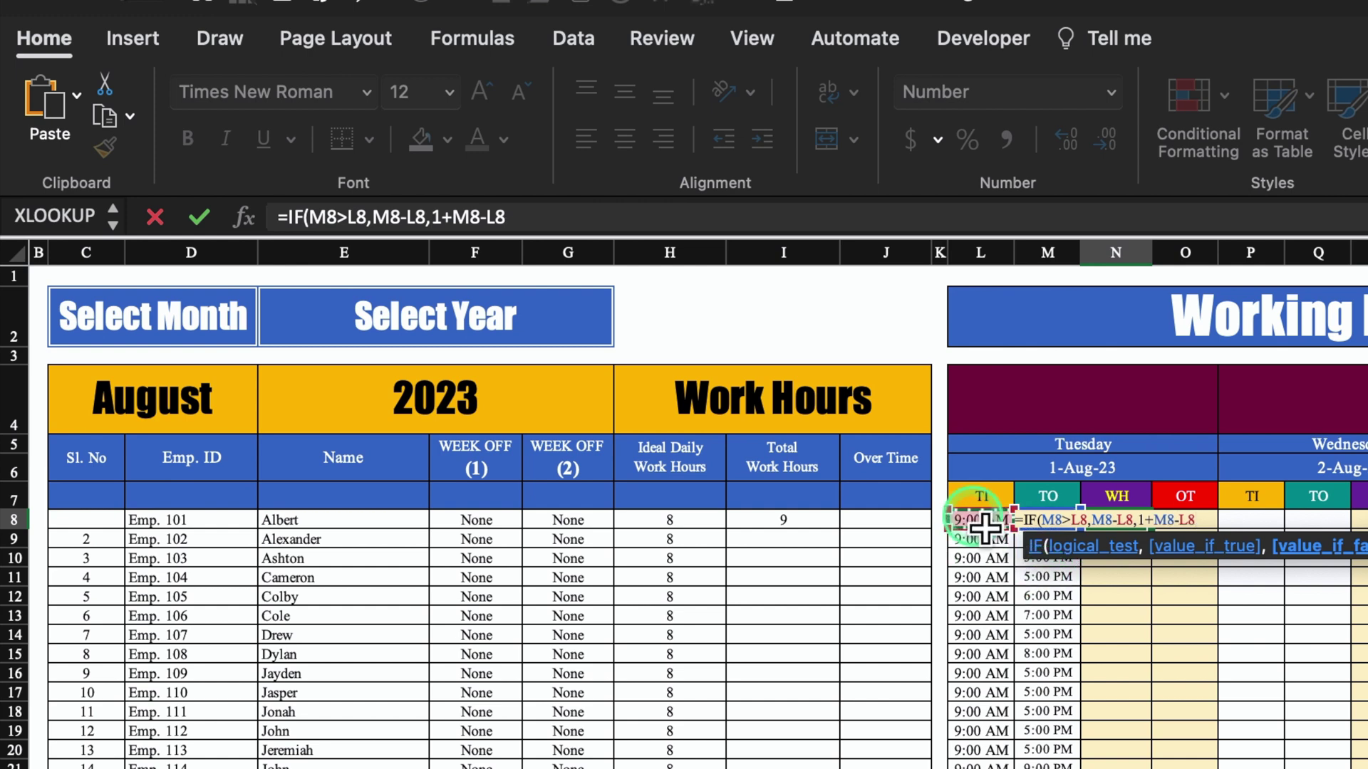
text()*24)
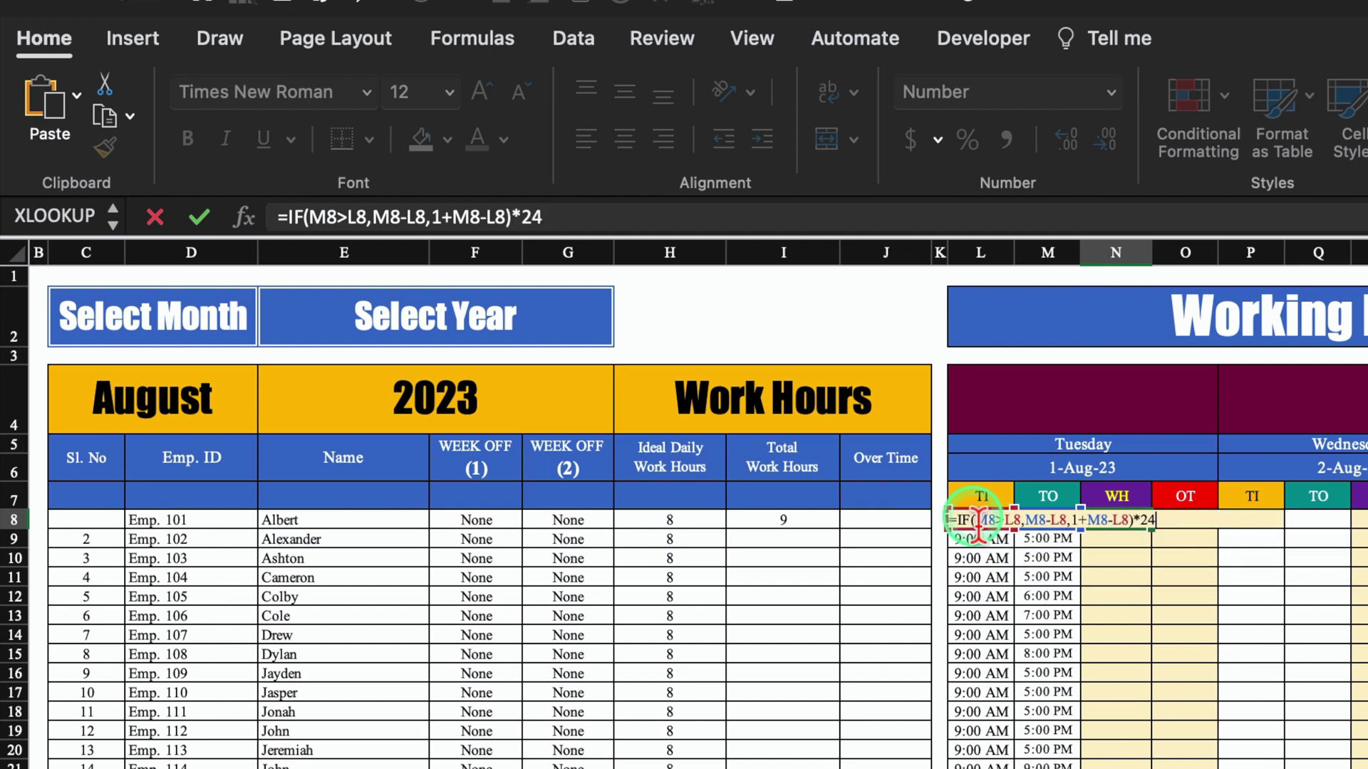
key(Return)
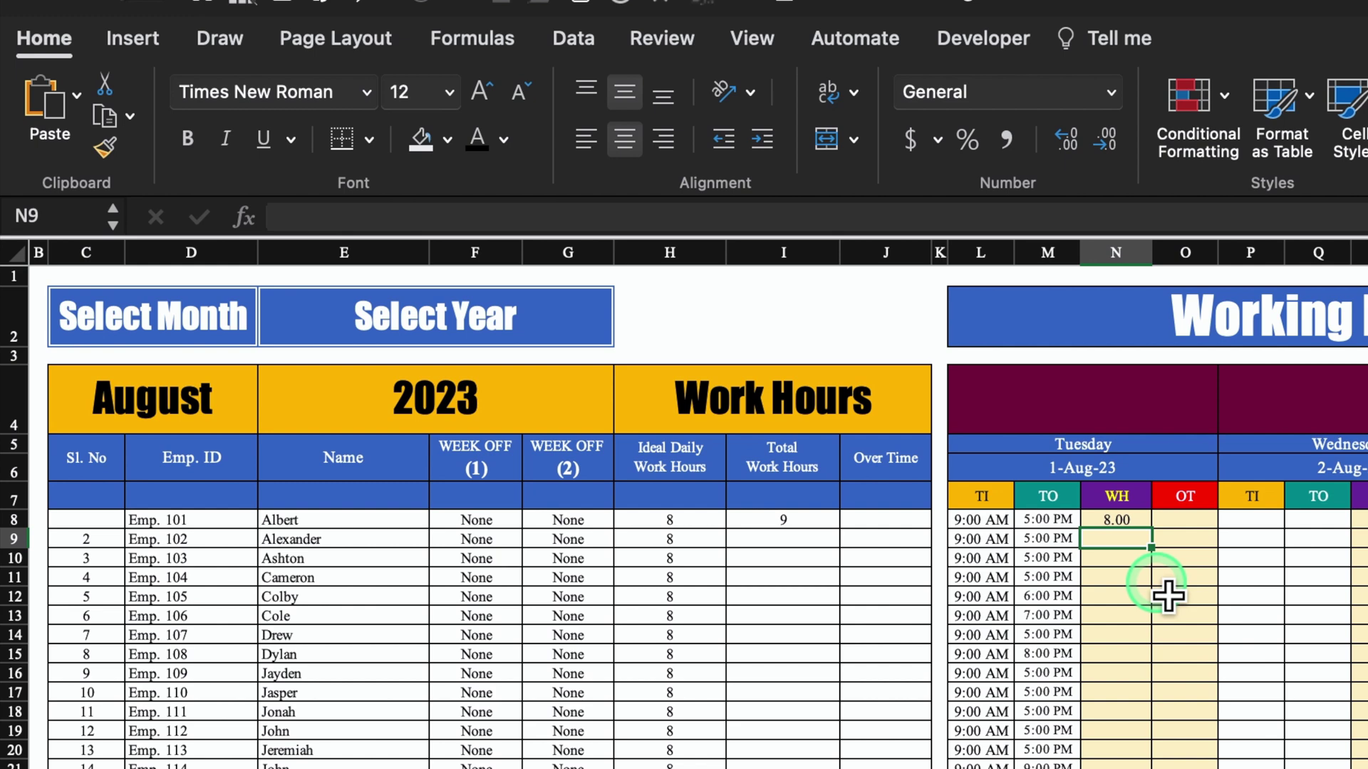
Fill the WH formula down column N and test a 9 pm clock-out for Albert
click(1131, 521)
drag(1152, 528, 1164, 751)
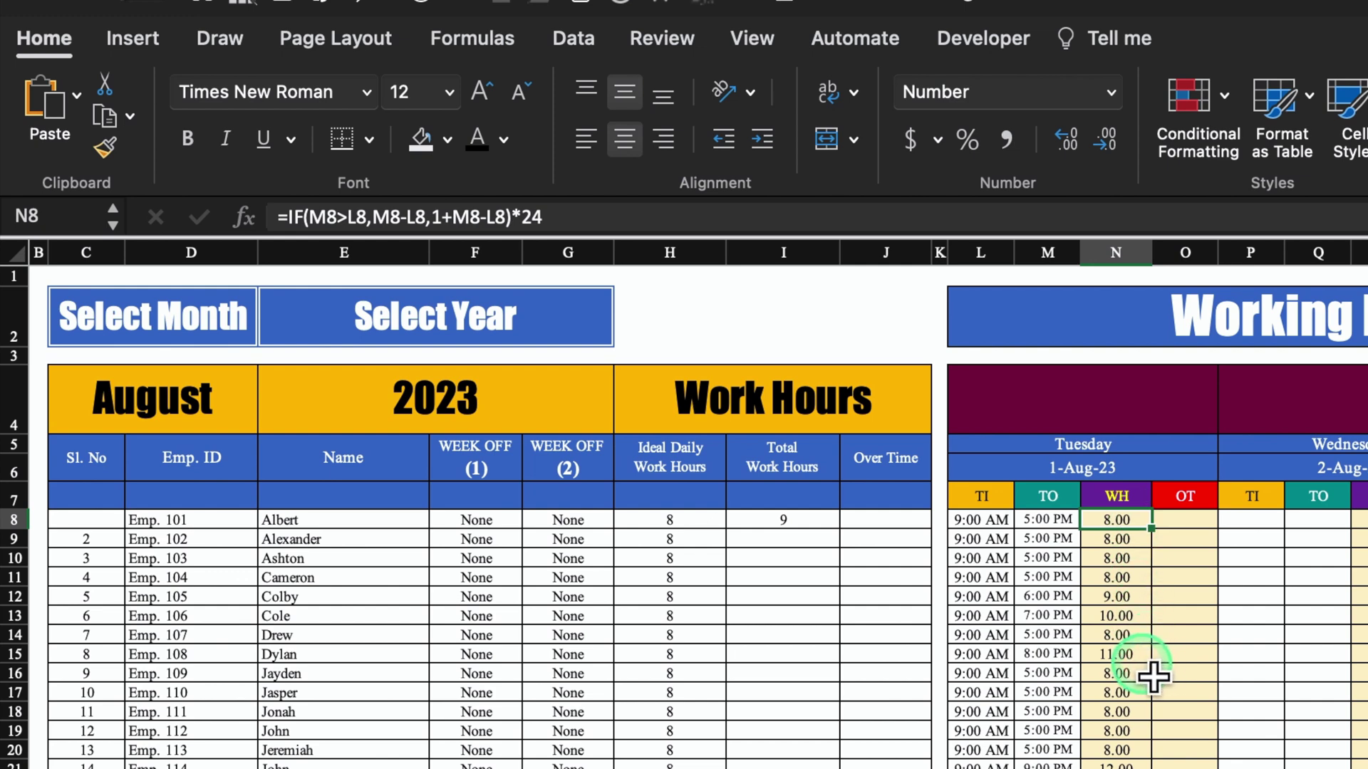
key(Left)
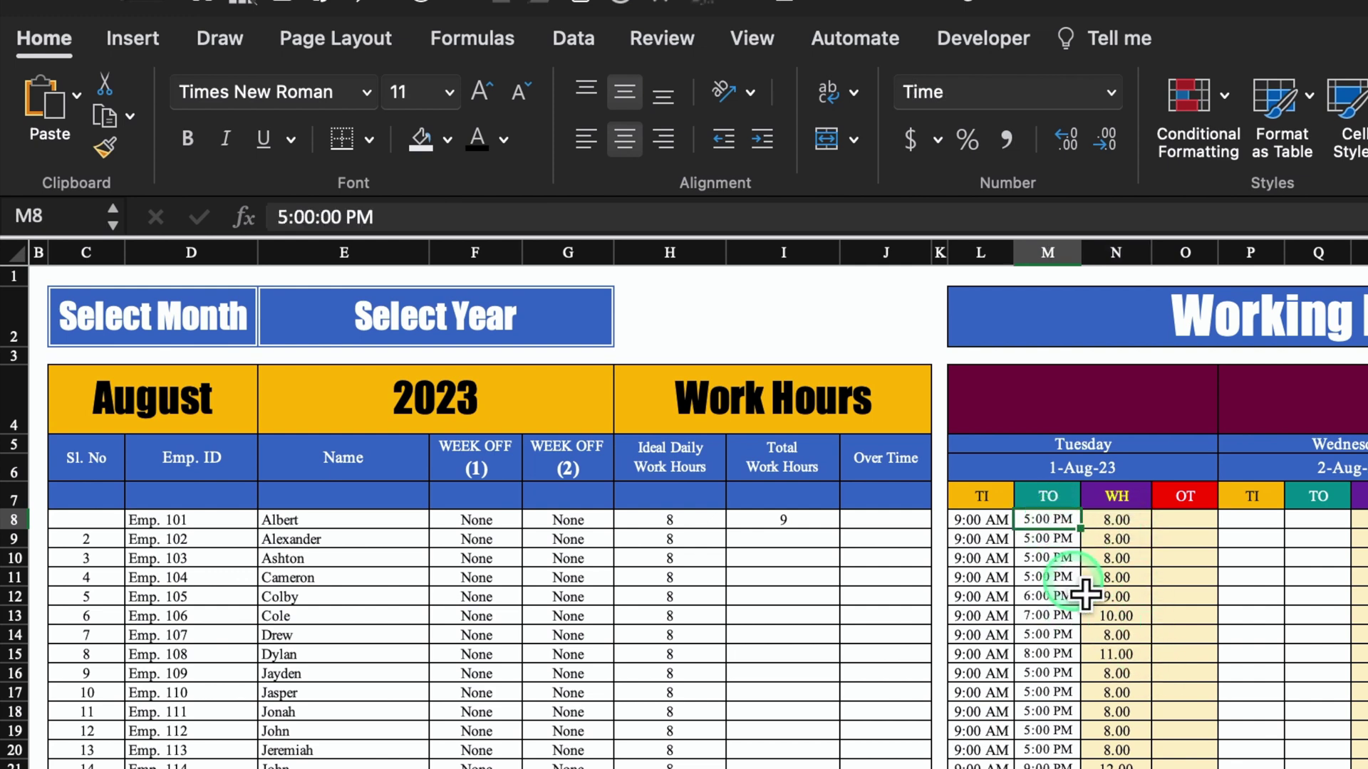
text(9 pm)
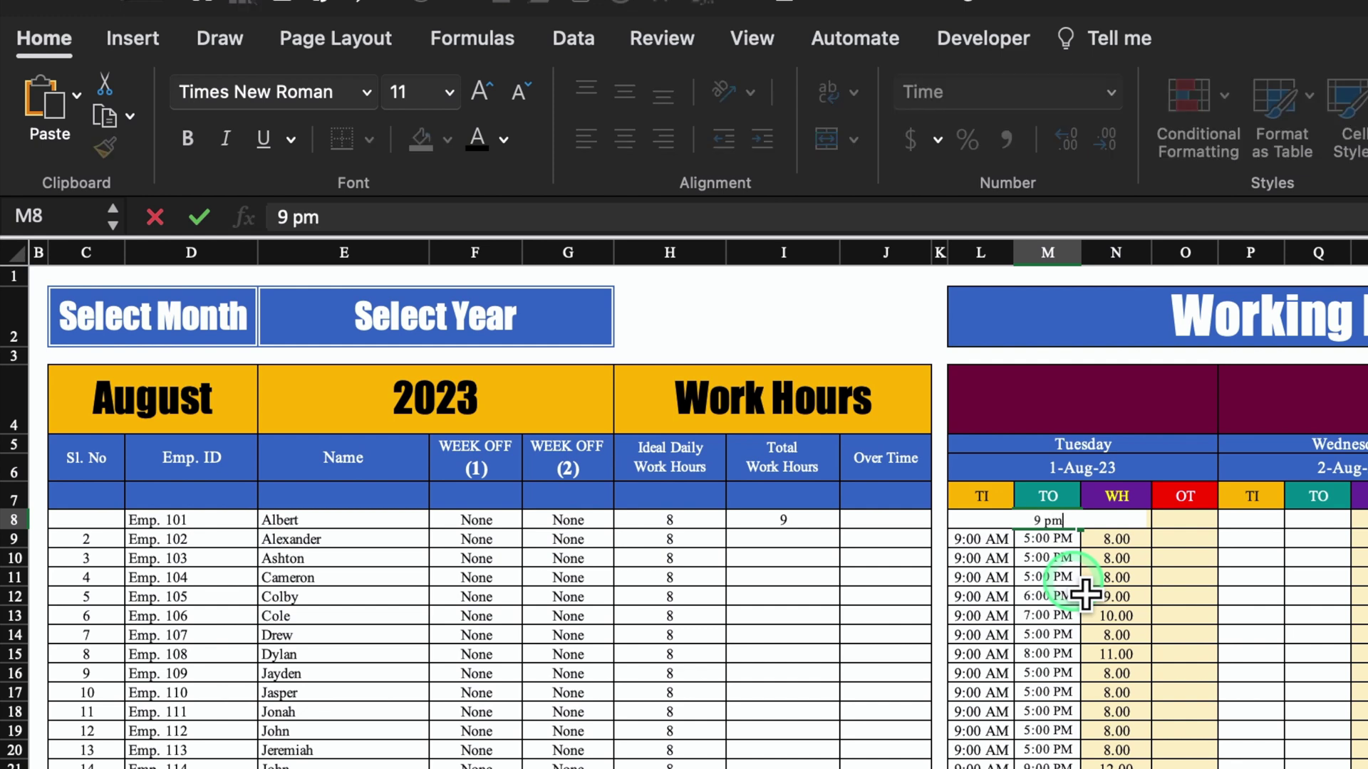
key(Return)
click(1125, 520)
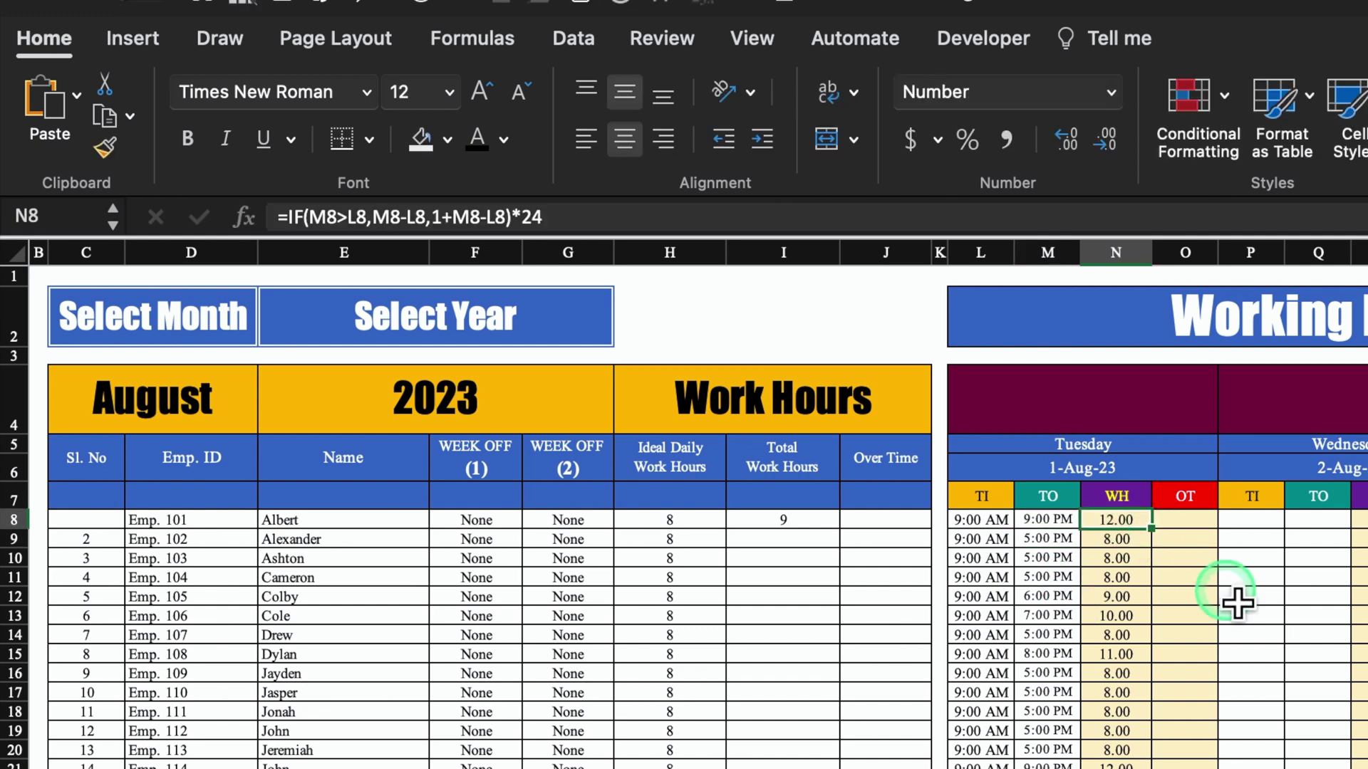
Change Albert's clock-out to 6 am, giving 21.00 overnight hours in N8
click(1047, 521)
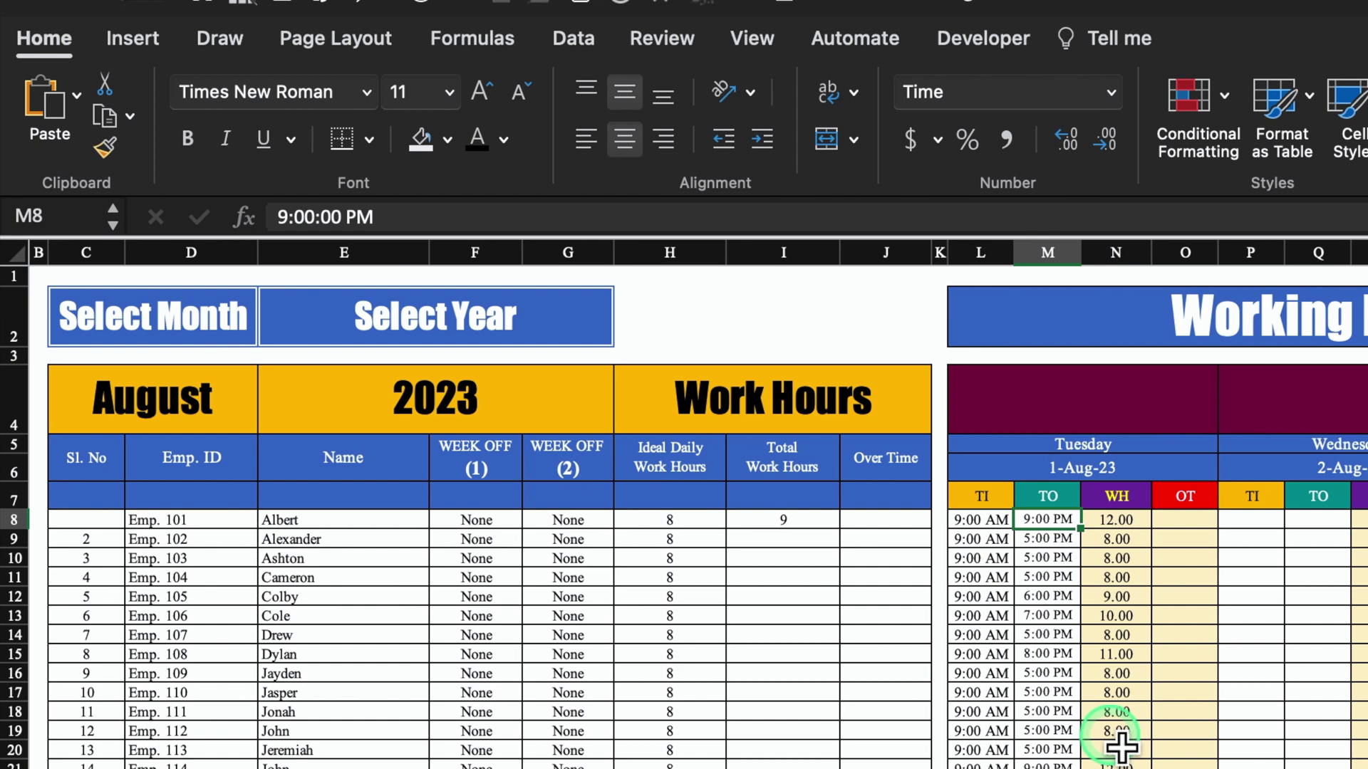
text(6 am)
key(Return)
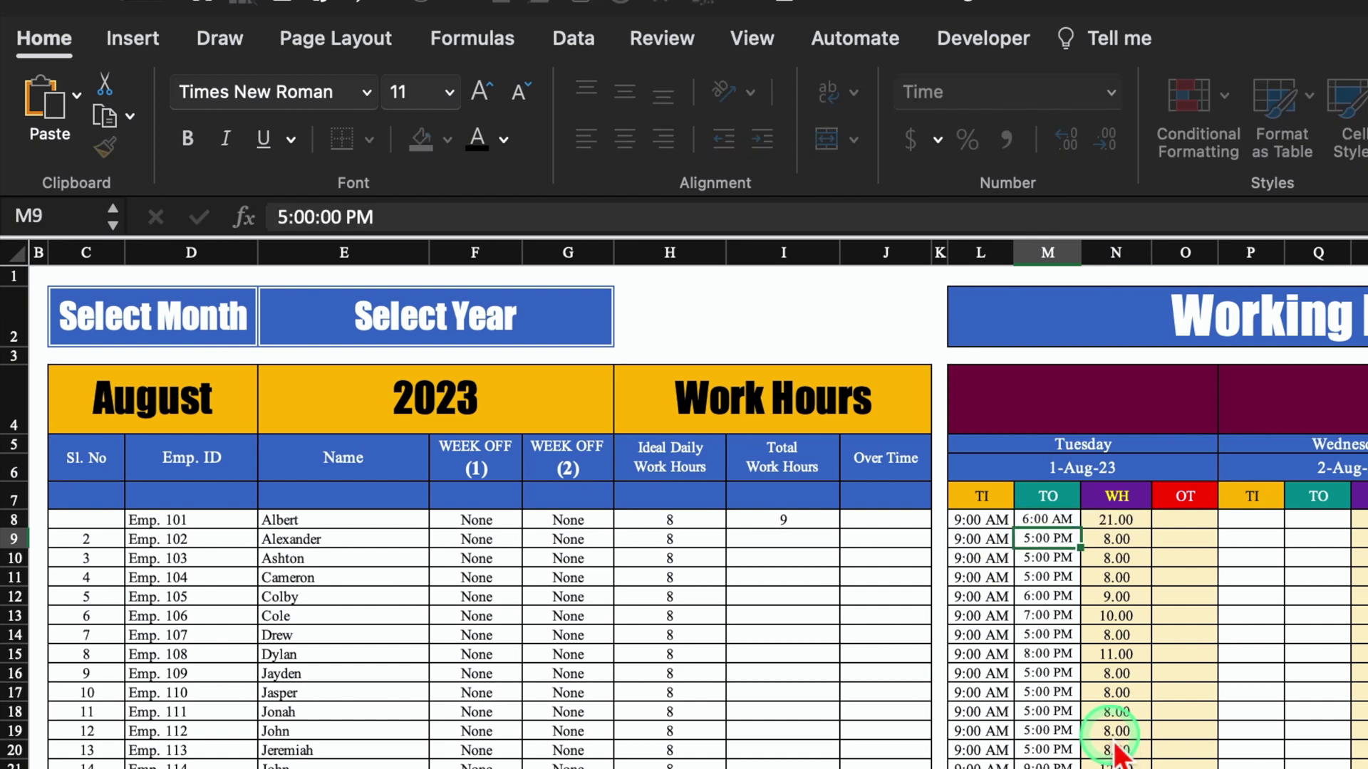
click(1115, 520)
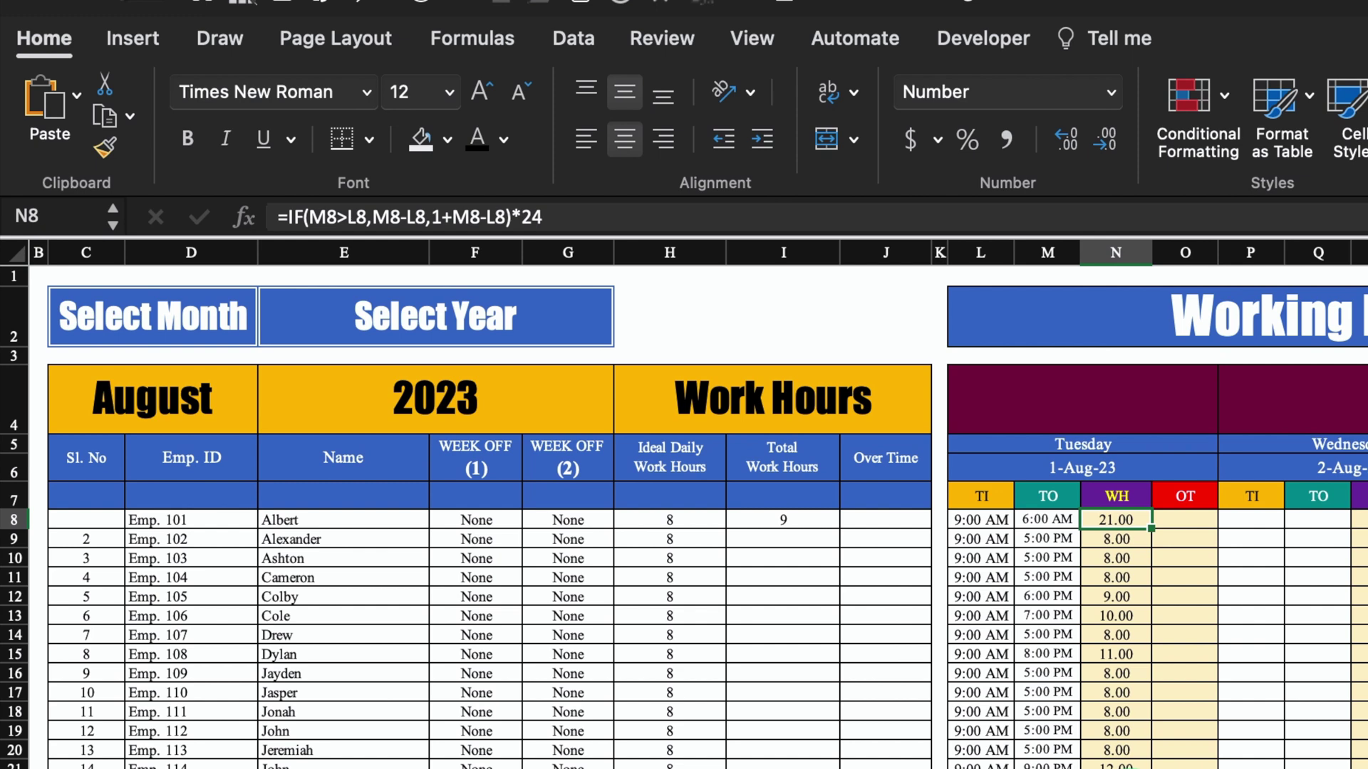
Undo the 6 AM test and clear the in/out times in L15:M18
key(ctrl+z)
key(ctrl+Down)
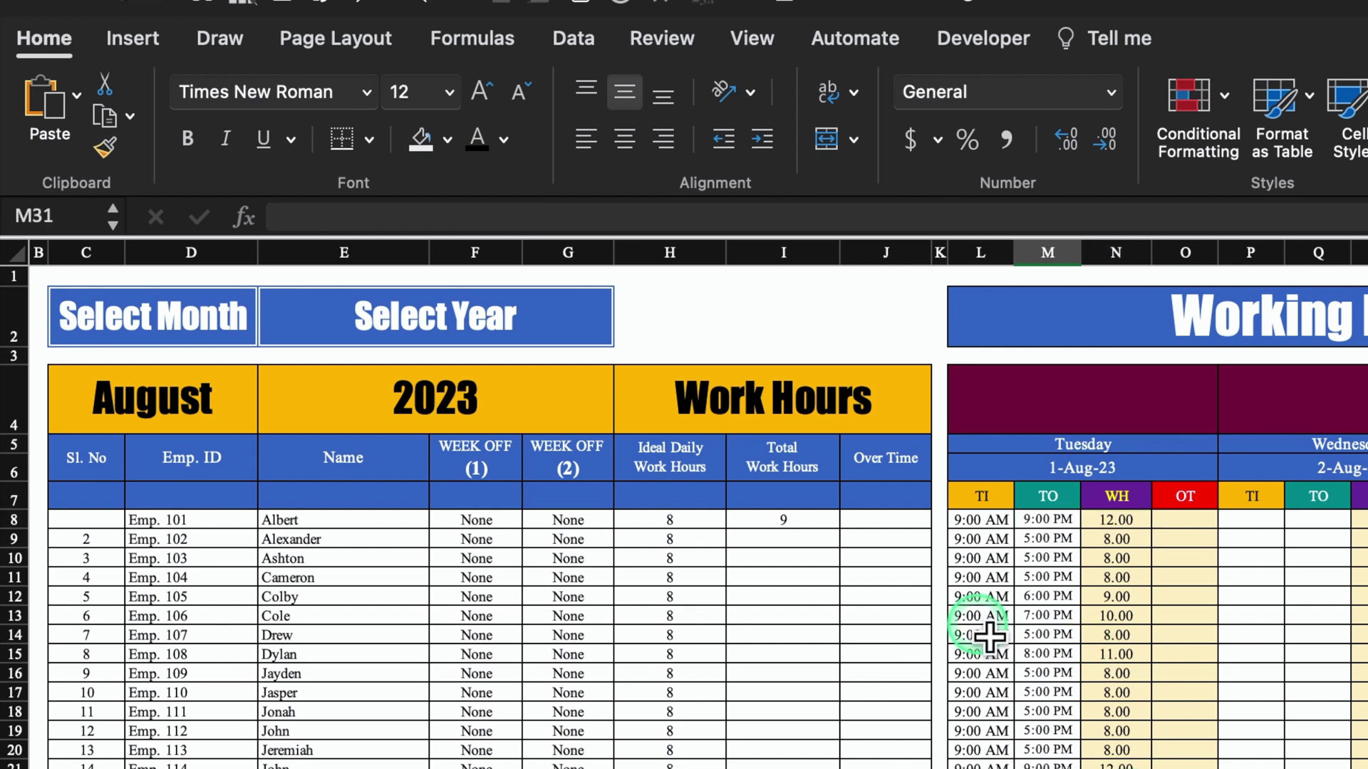
drag(983, 654, 1056, 728)
key(Delete)
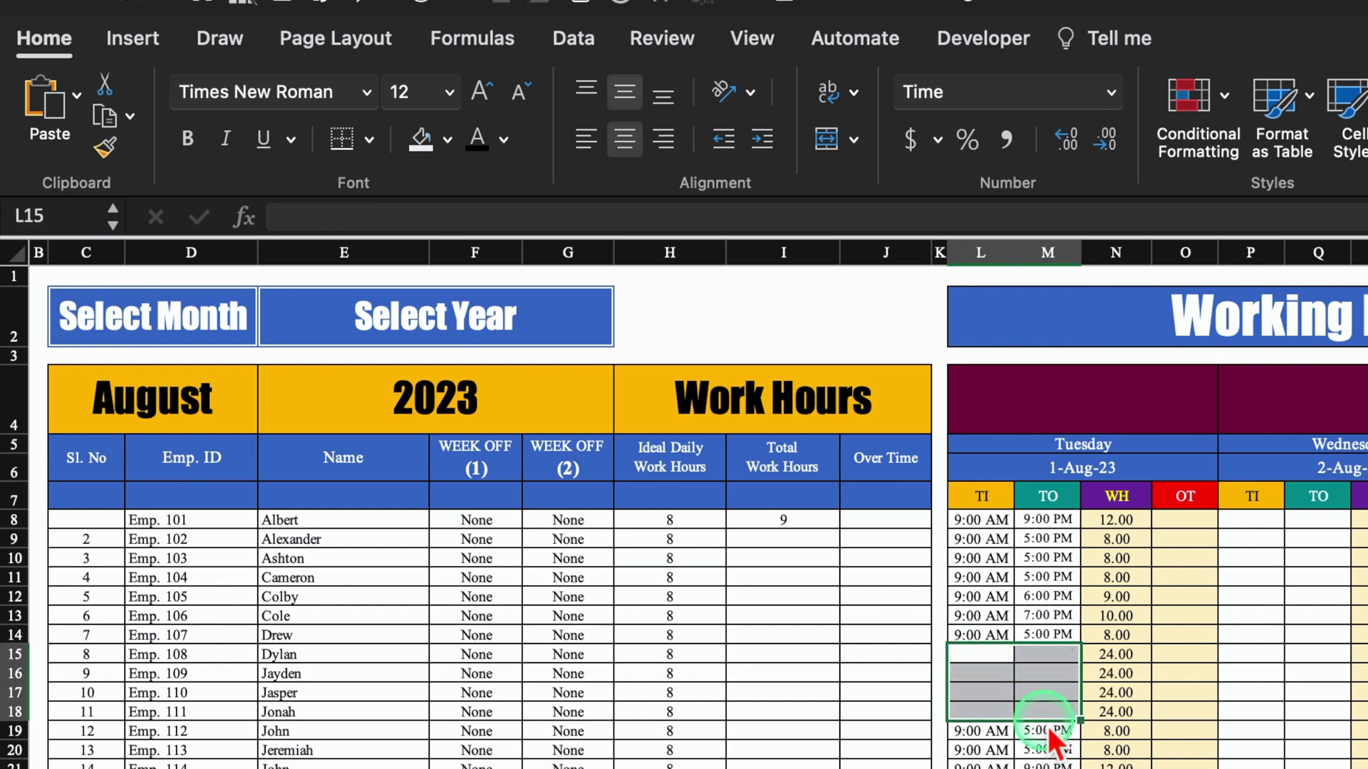
click(1251, 678)
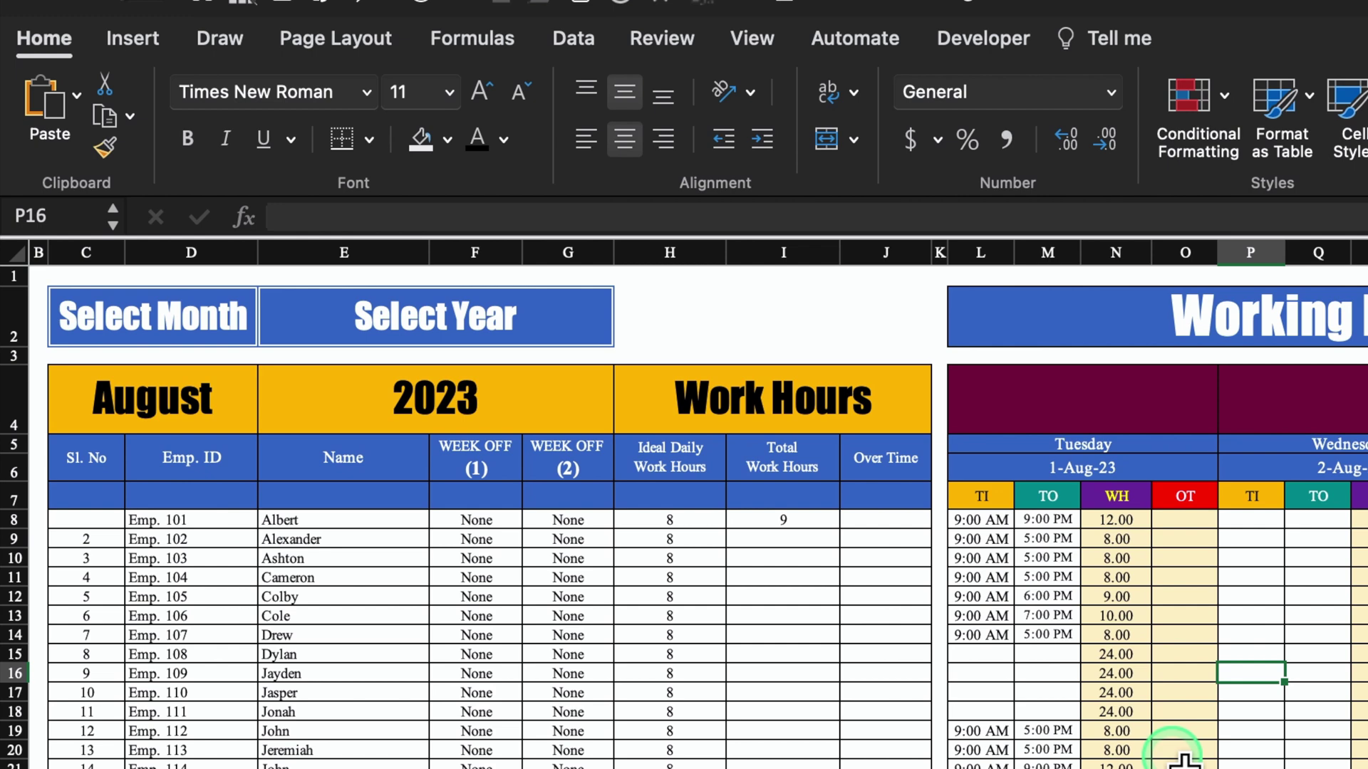
Change N8 to =IF(M8="","0",IF(M8>L8,M8-L8,1+M8-L8)*24) and fill it down column N
click(1119, 519)
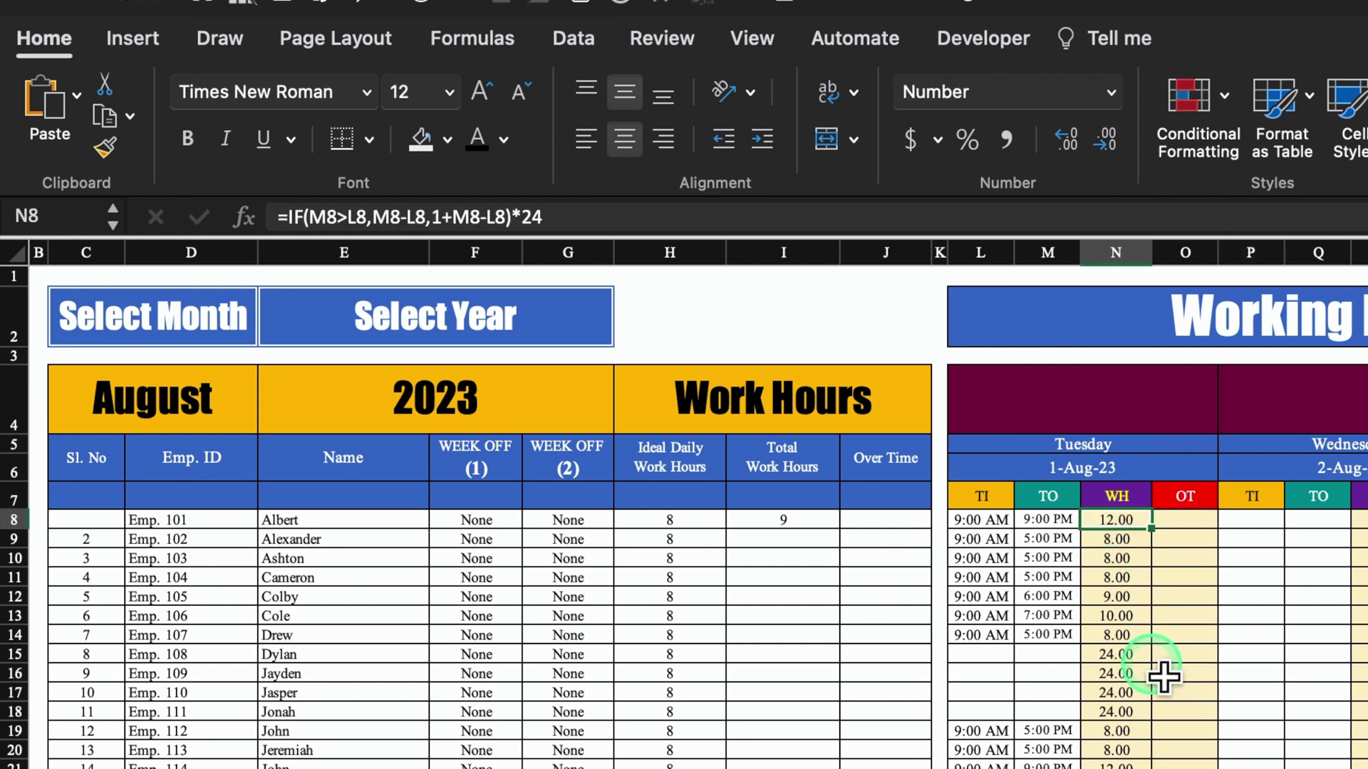
click(289, 218)
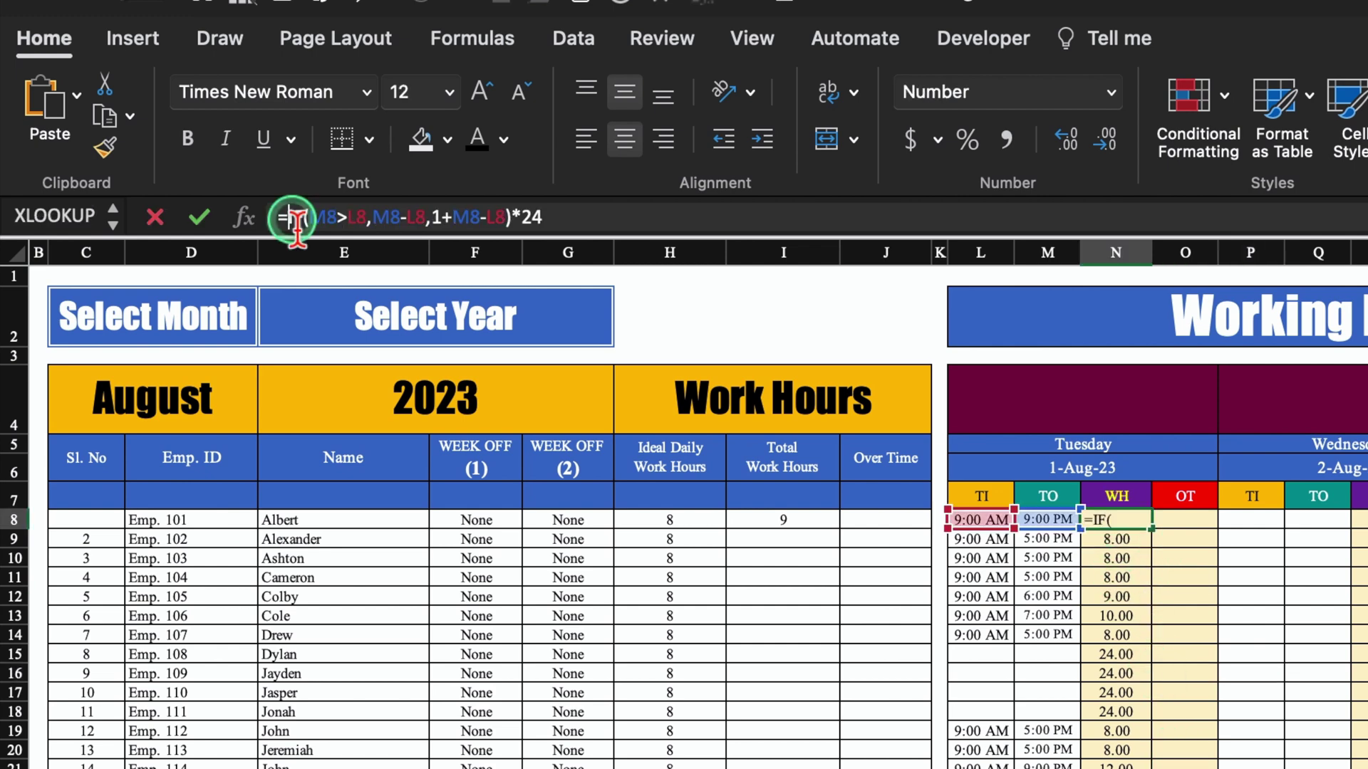
text(IF)
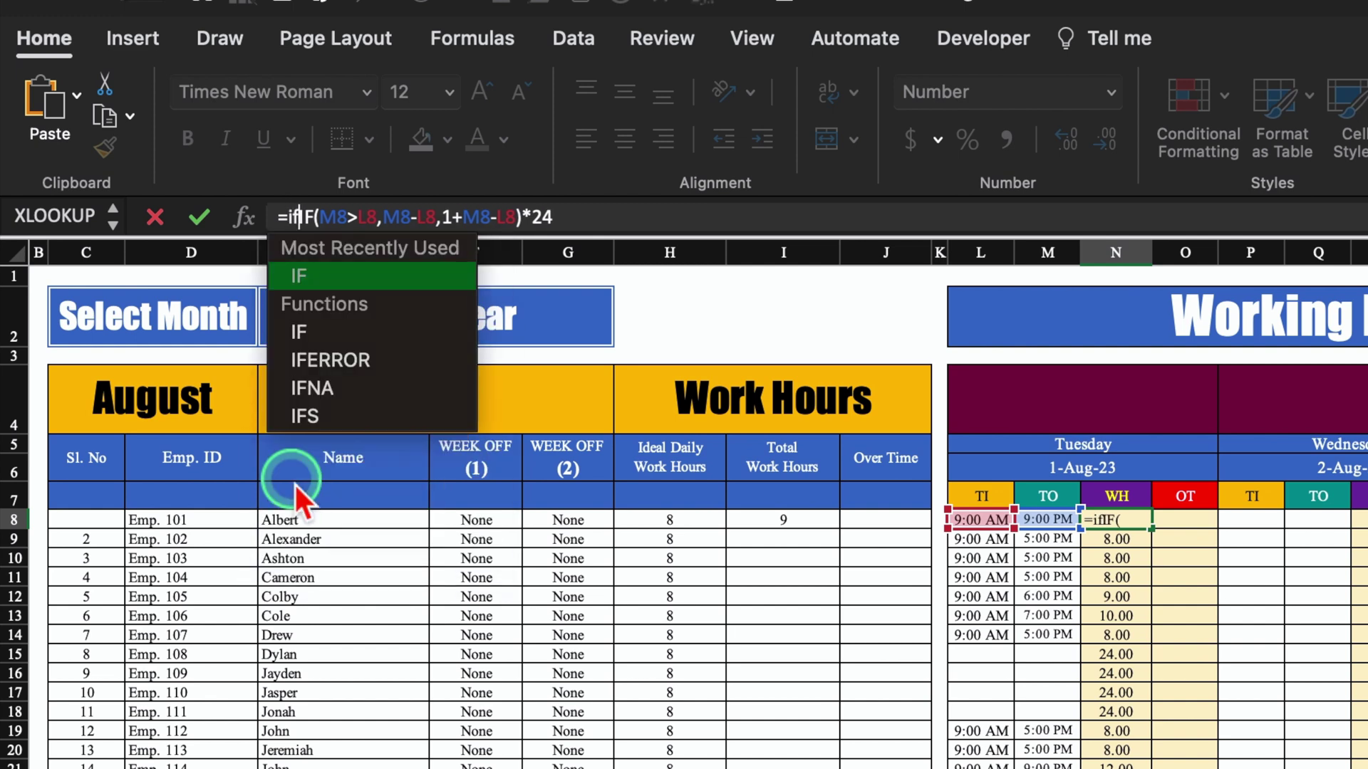
double_click(350, 287)
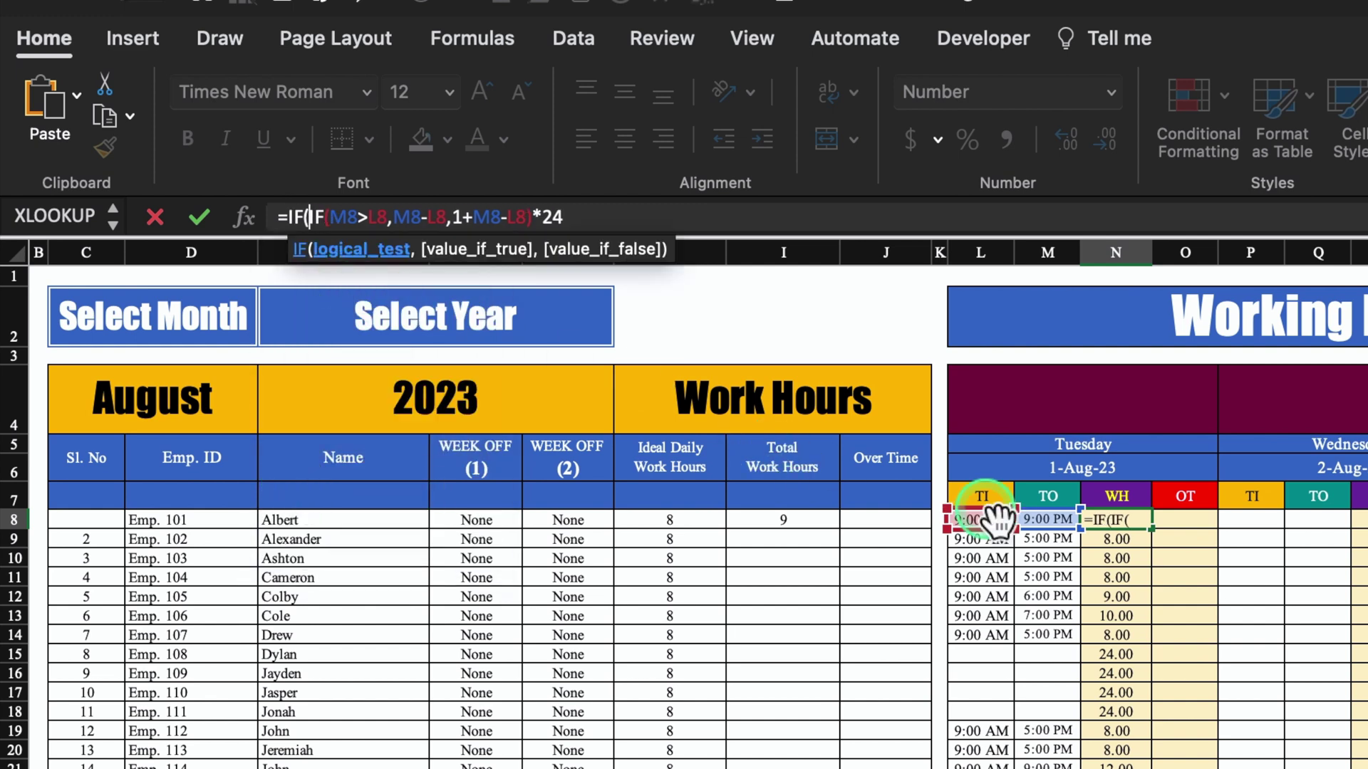
click(1046, 520)
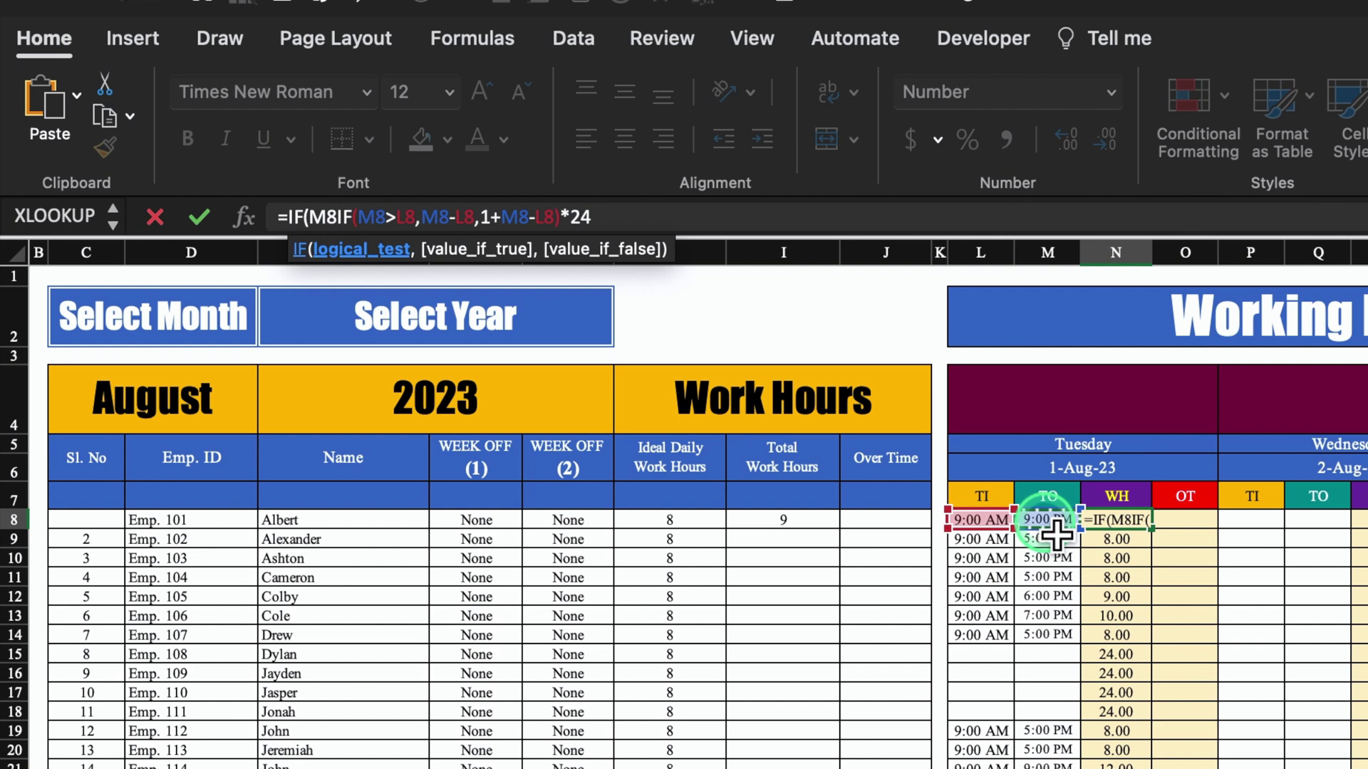
text(="")
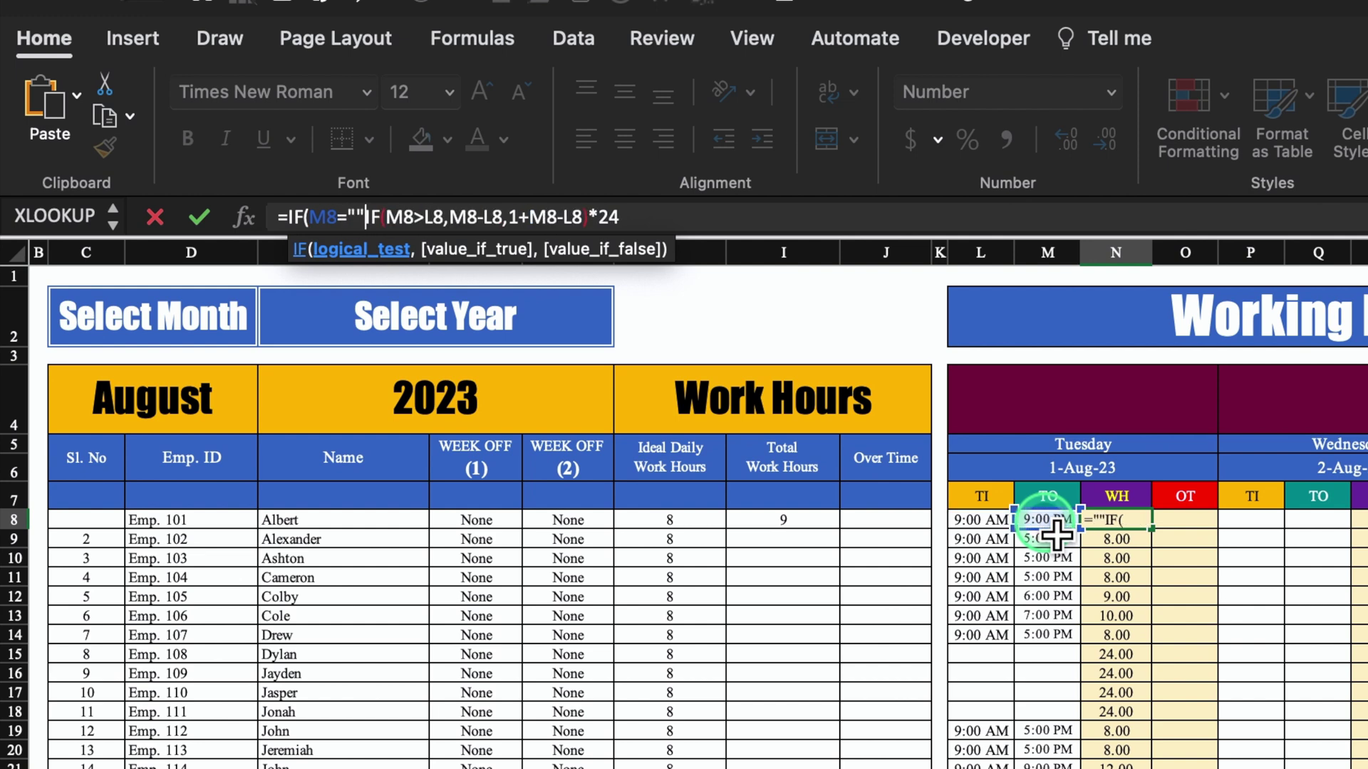
text(,)
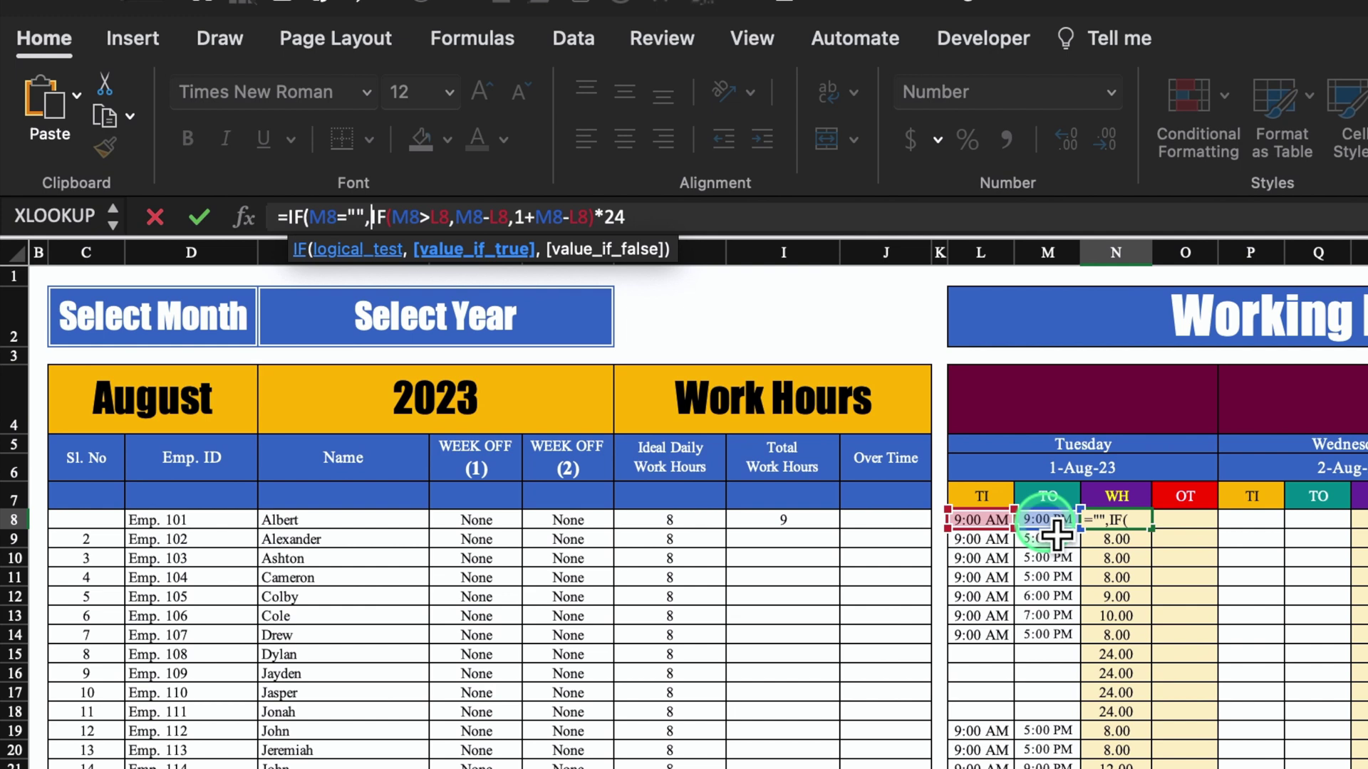
text(")
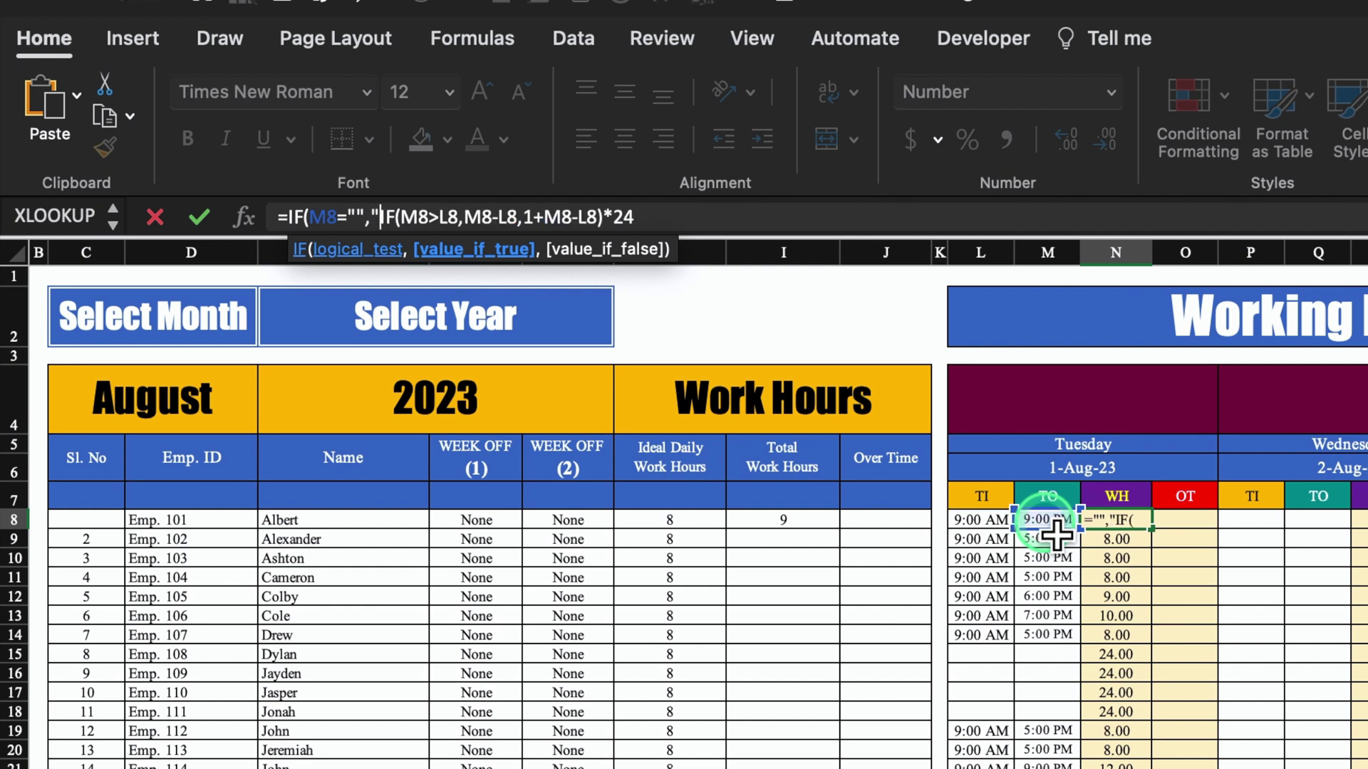
text(0")
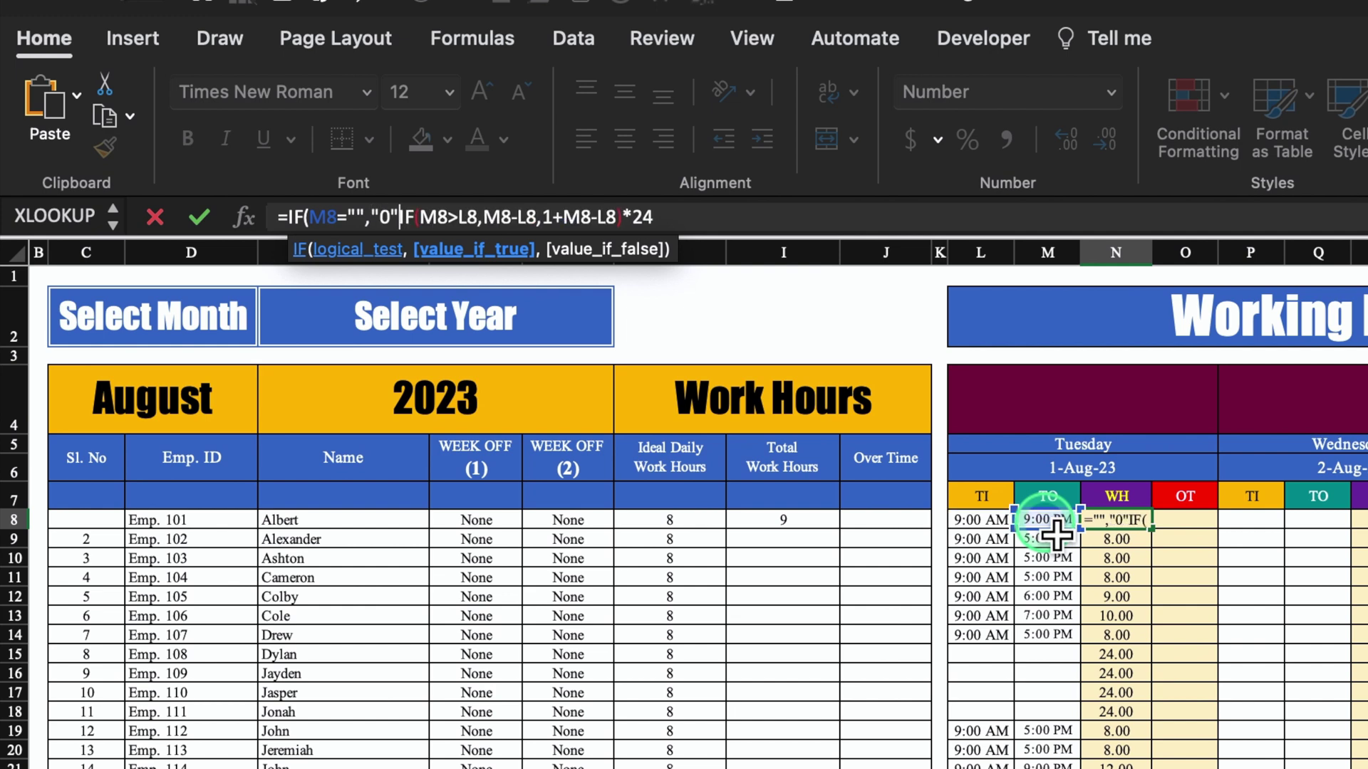
text(,)
click(796, 214)
text())
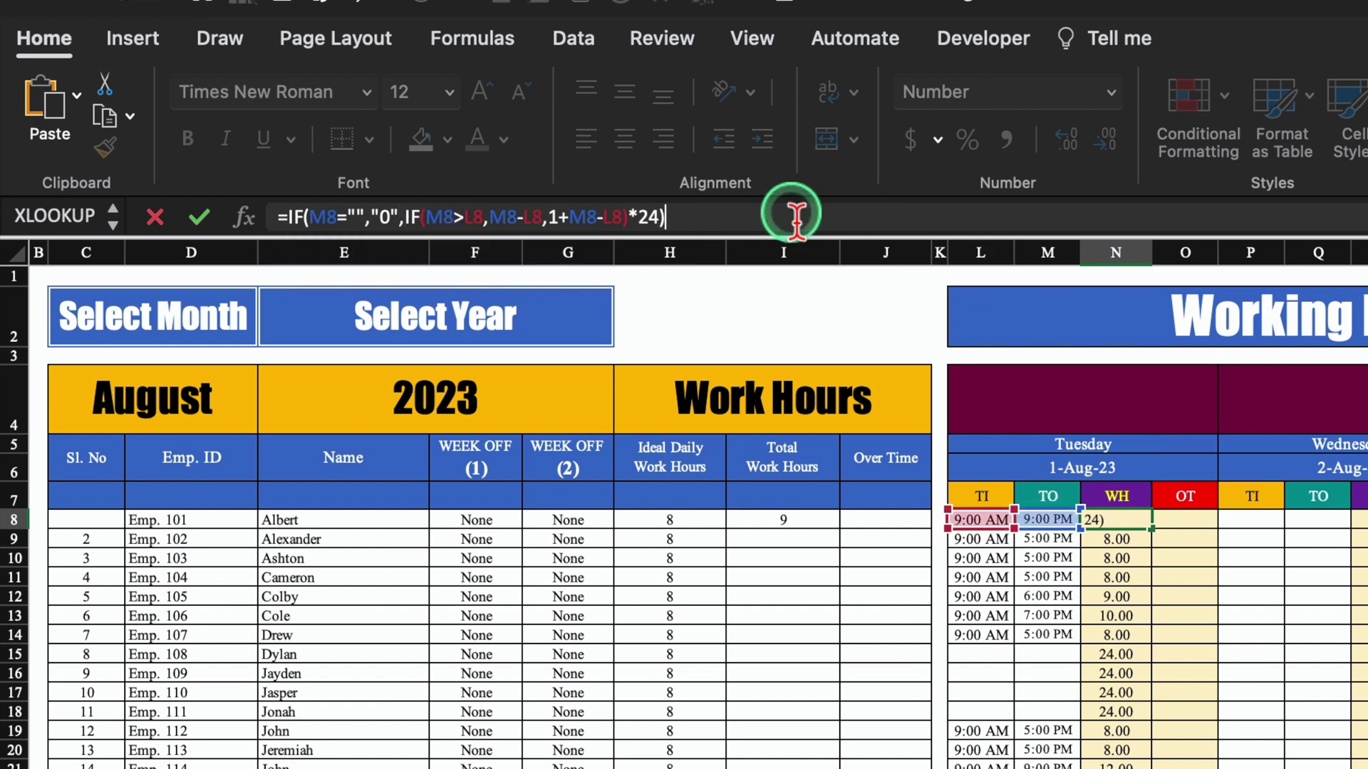
key(Return)
click(1123, 519)
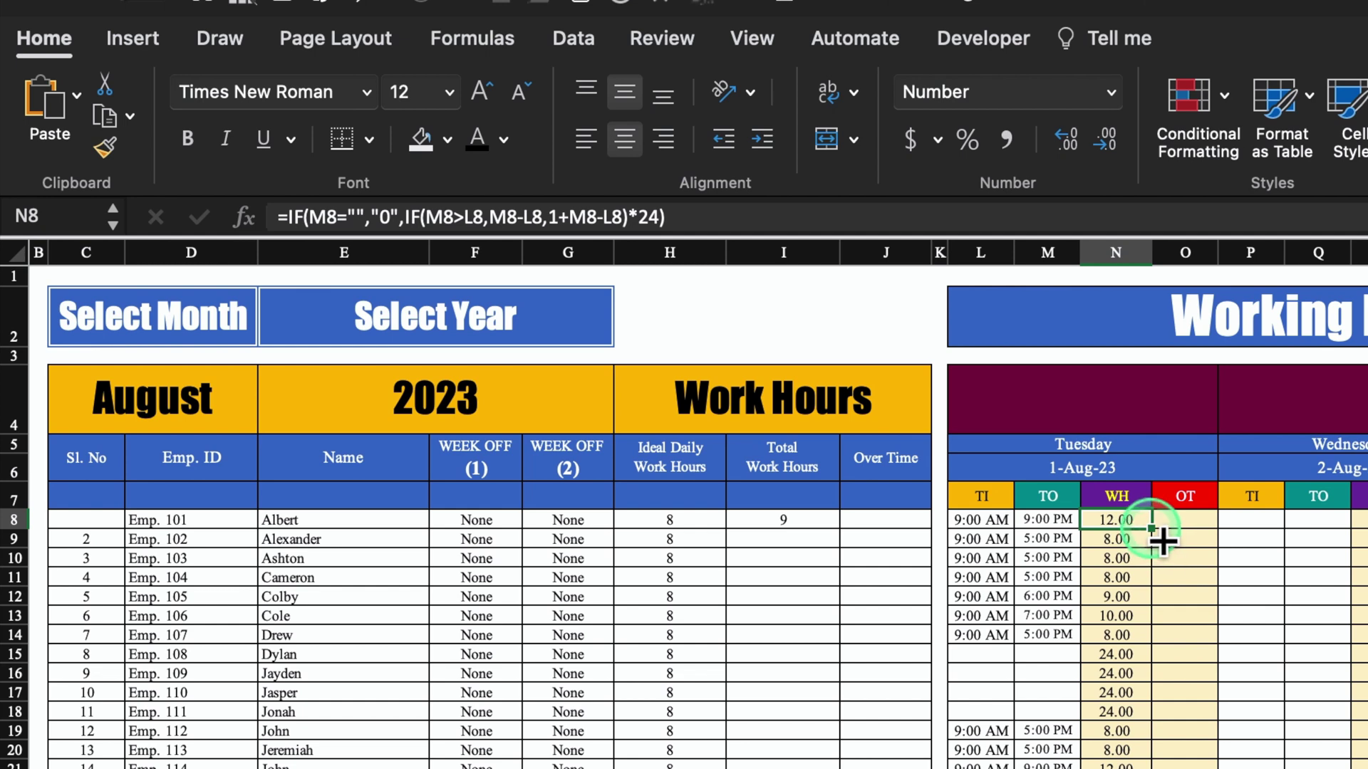
double_click(1152, 529)
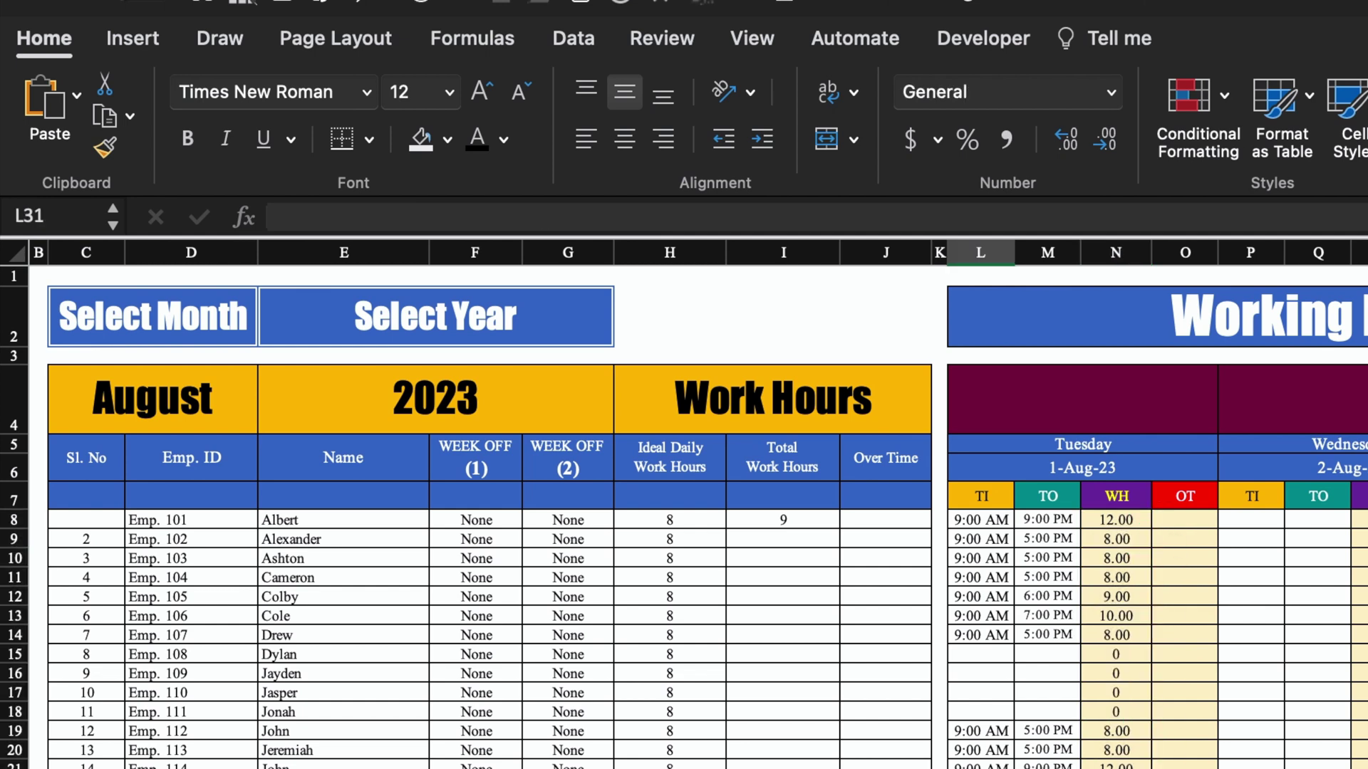
click(981, 654)
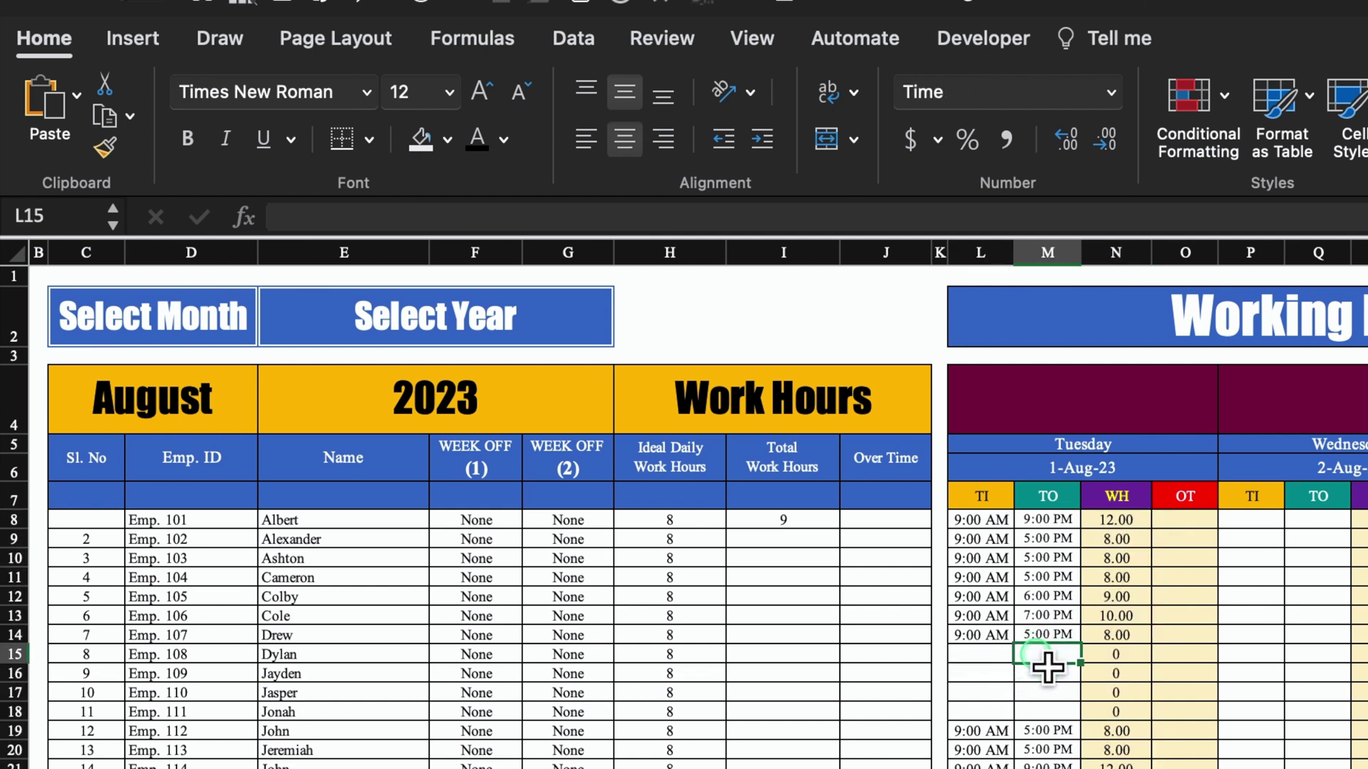
Enter =N8-H8 in O8 and copy it down the OT column
click(1047, 673)
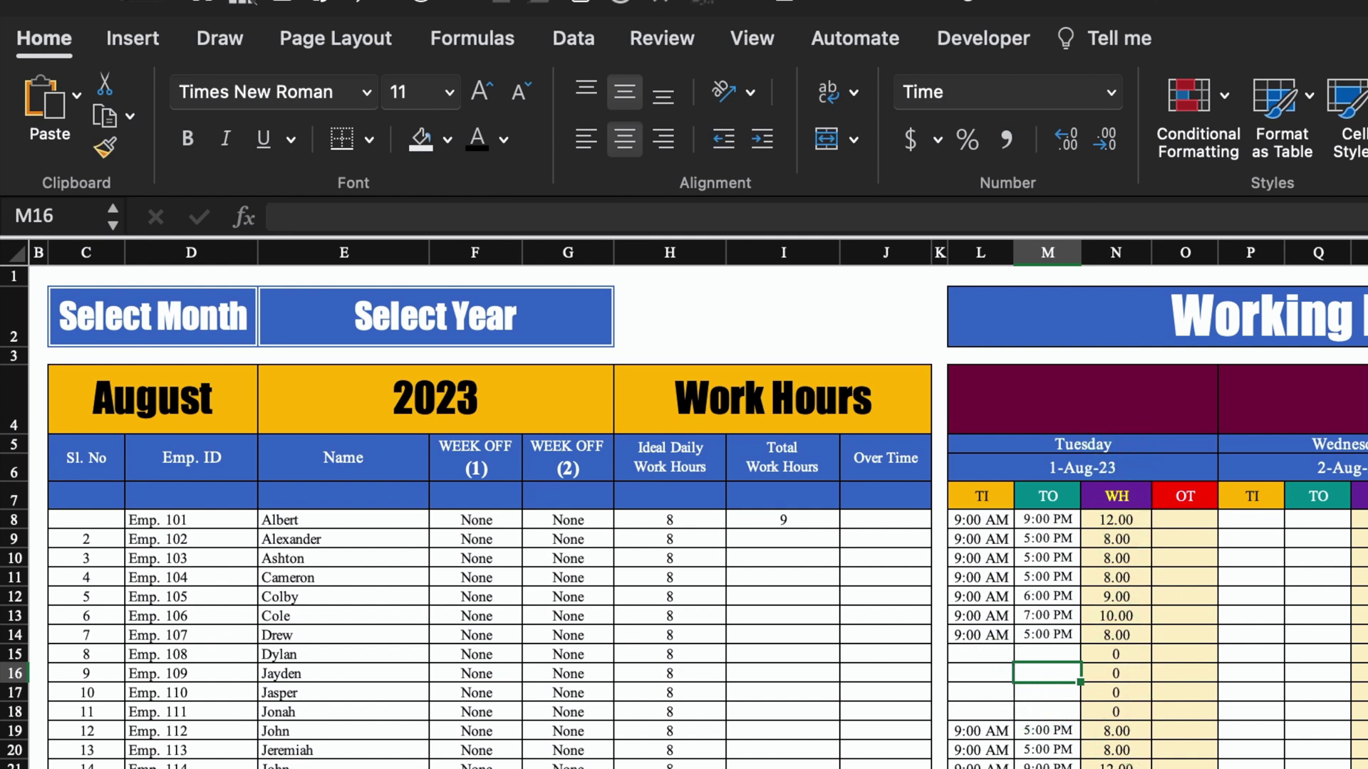
click(1187, 524)
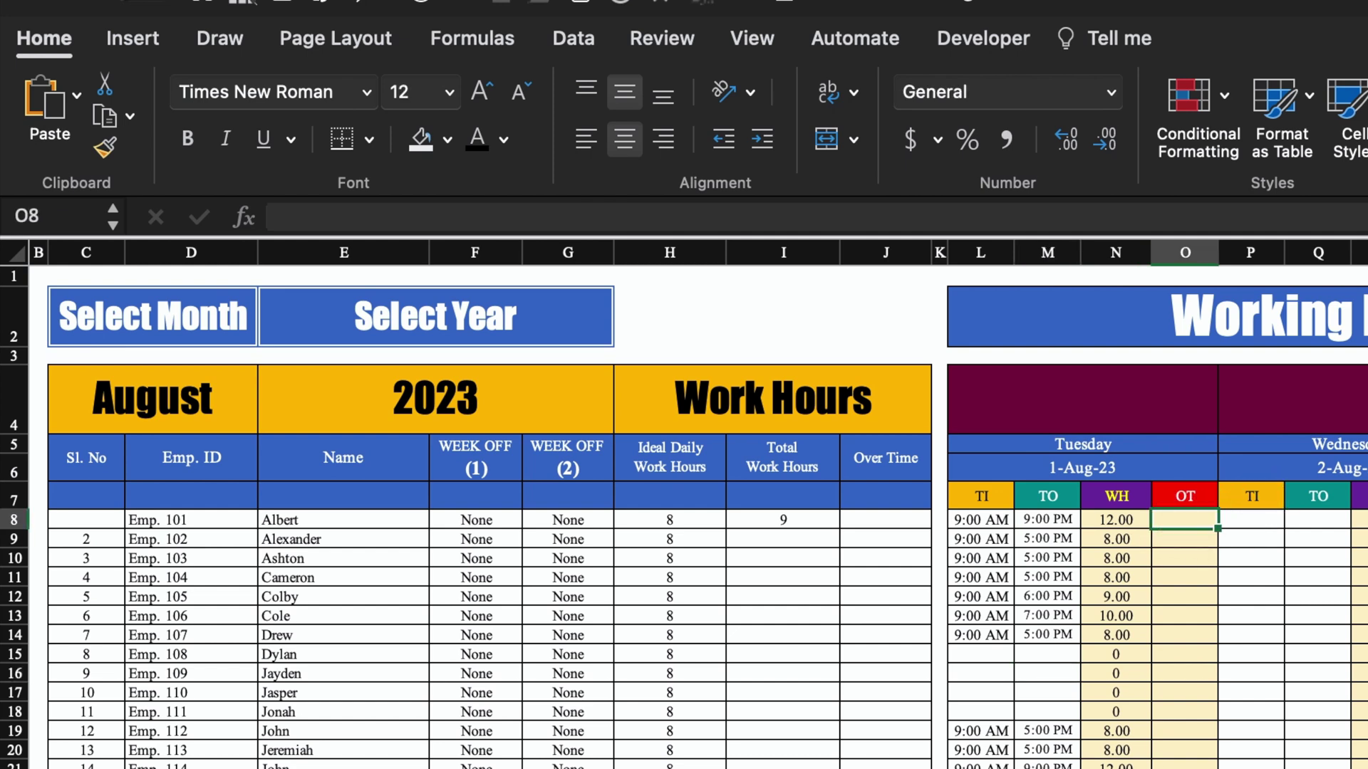
text(=)
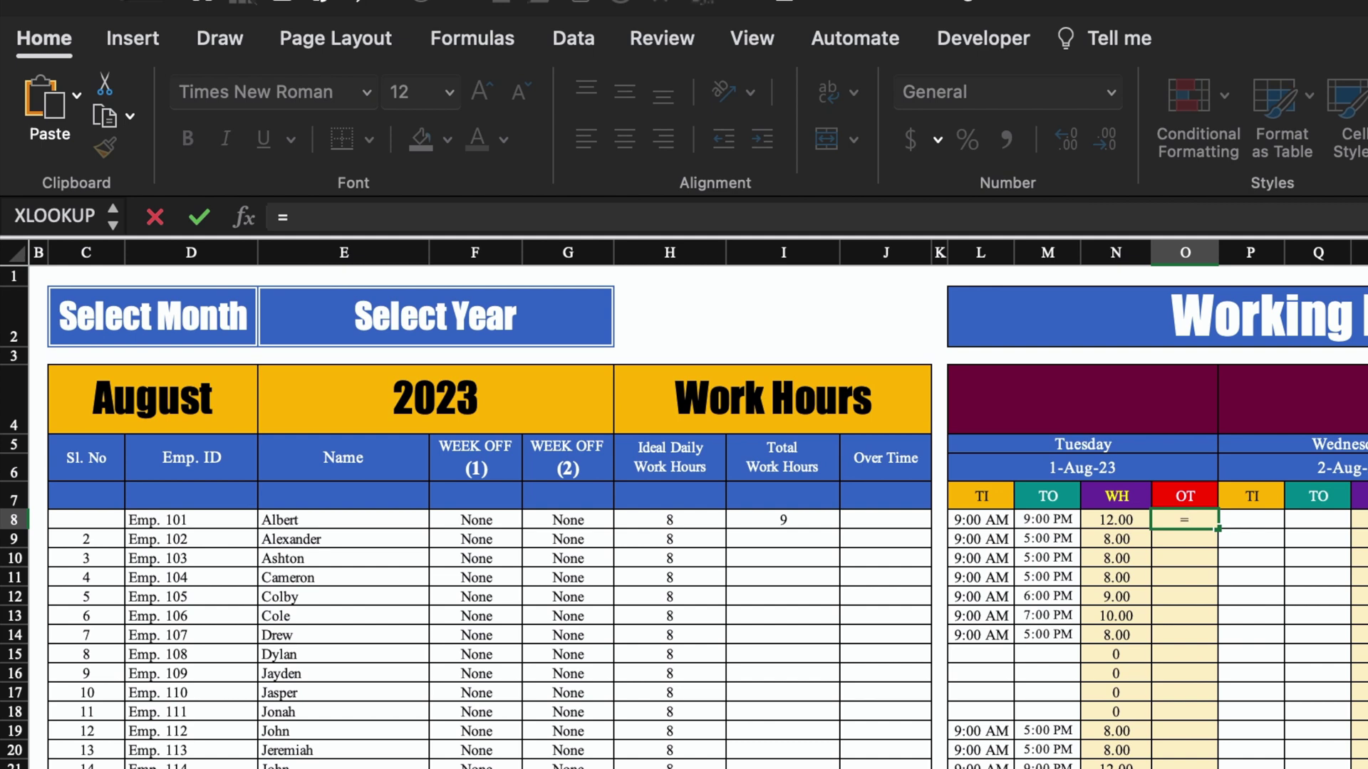
click(1117, 522)
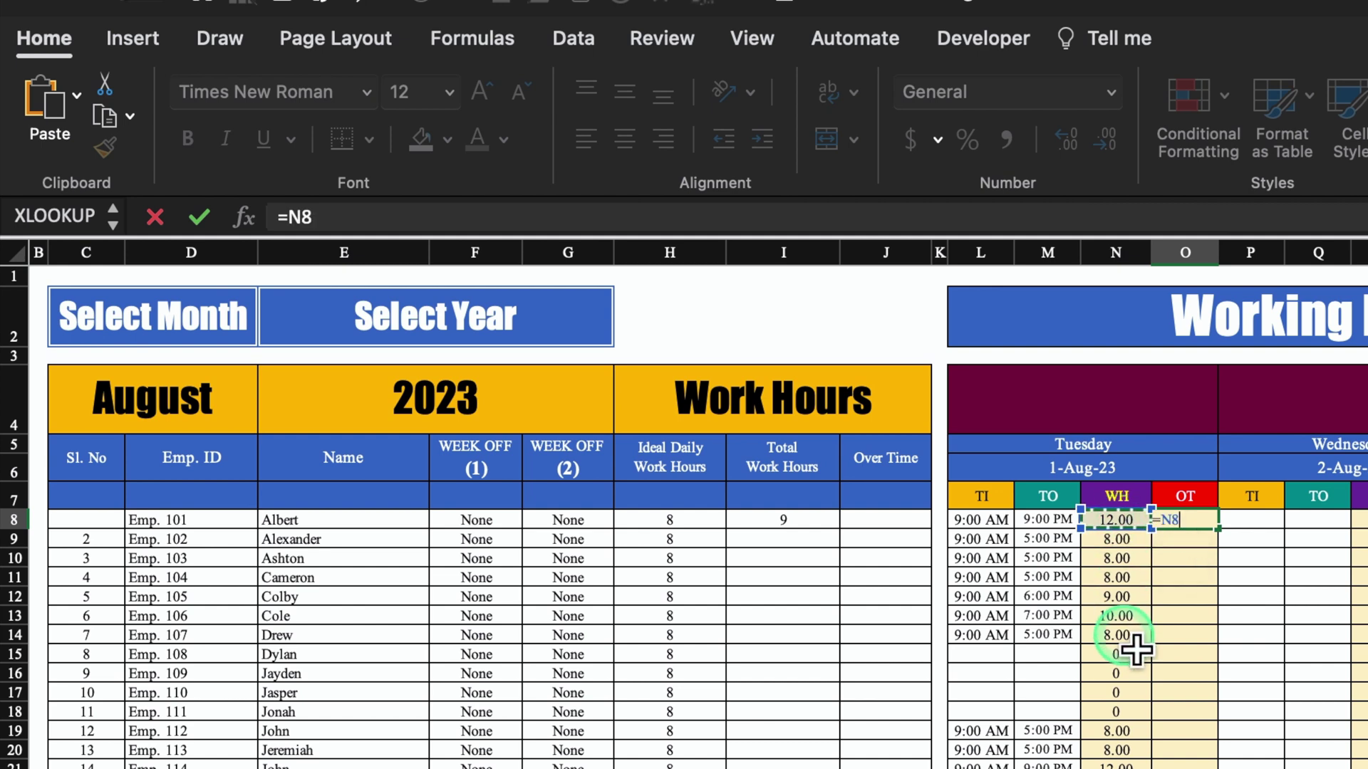
text(-)
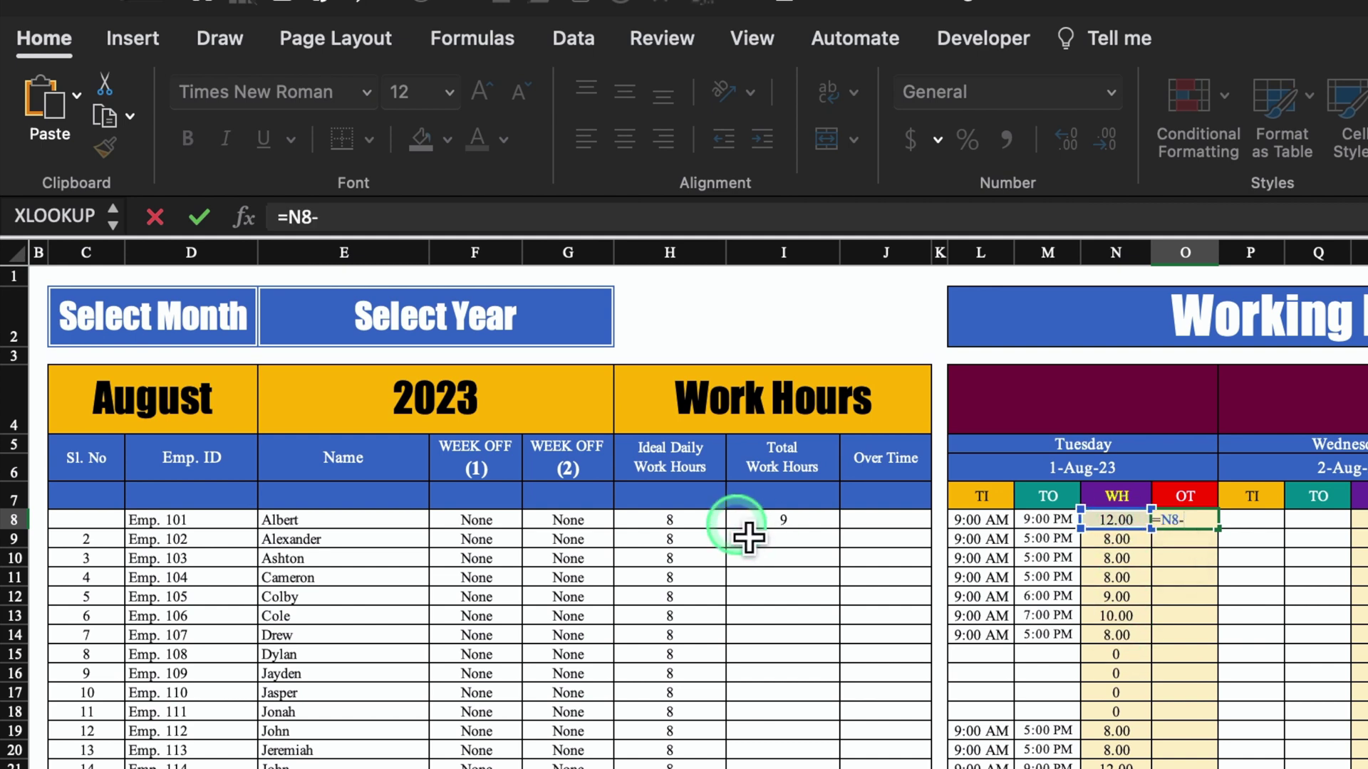
click(716, 529)
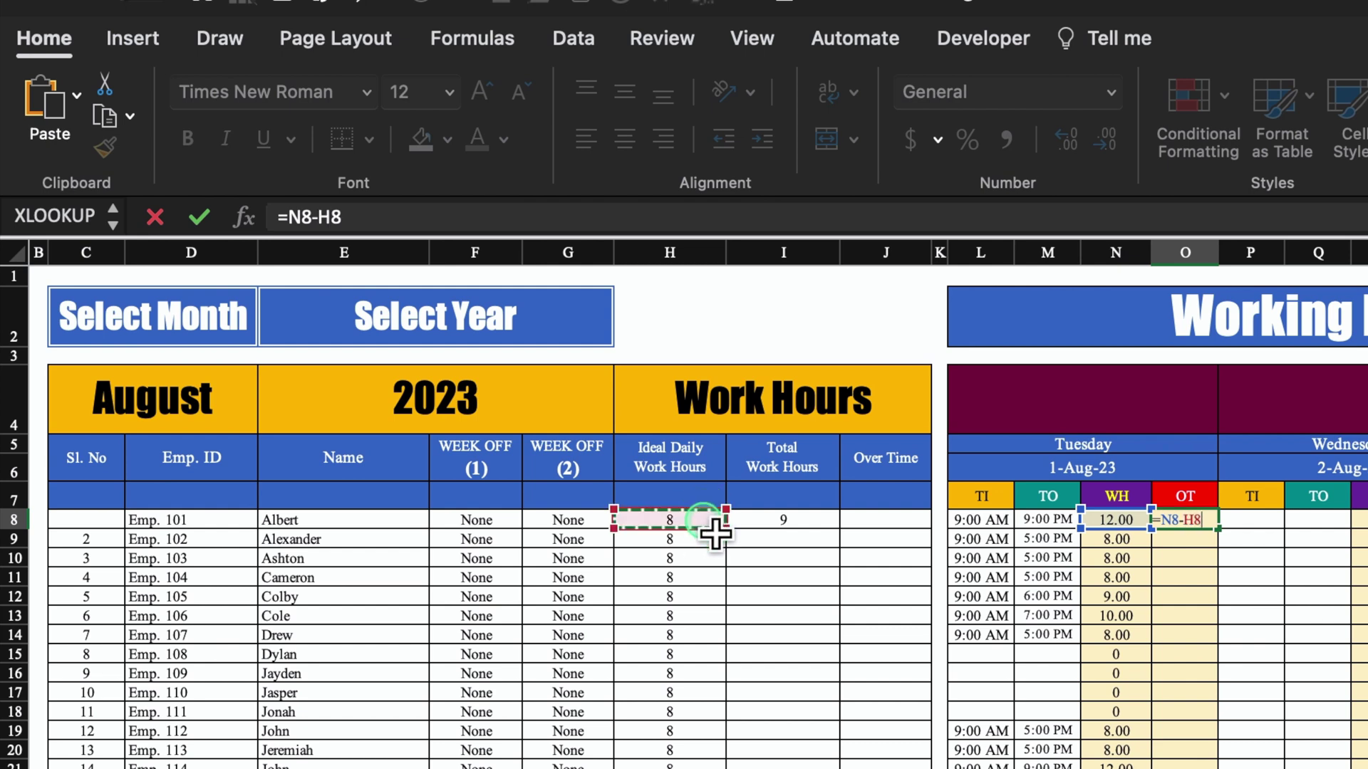
key(Return)
click(1185, 520)
double_click(1218, 528)
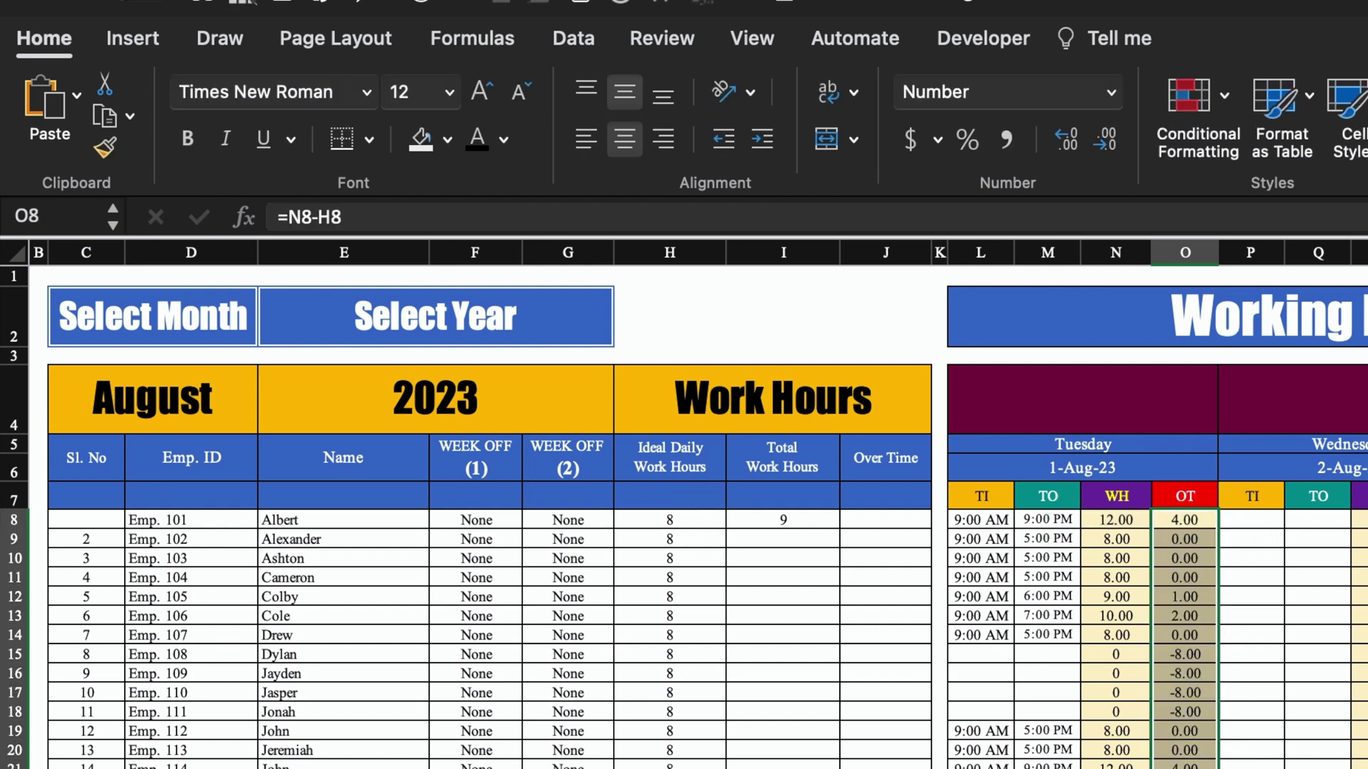
Select the WH and OT cells N15:O18 of the empty rows
click(1115, 654)
click(1250, 673)
drag(1115, 654, 1191, 720)
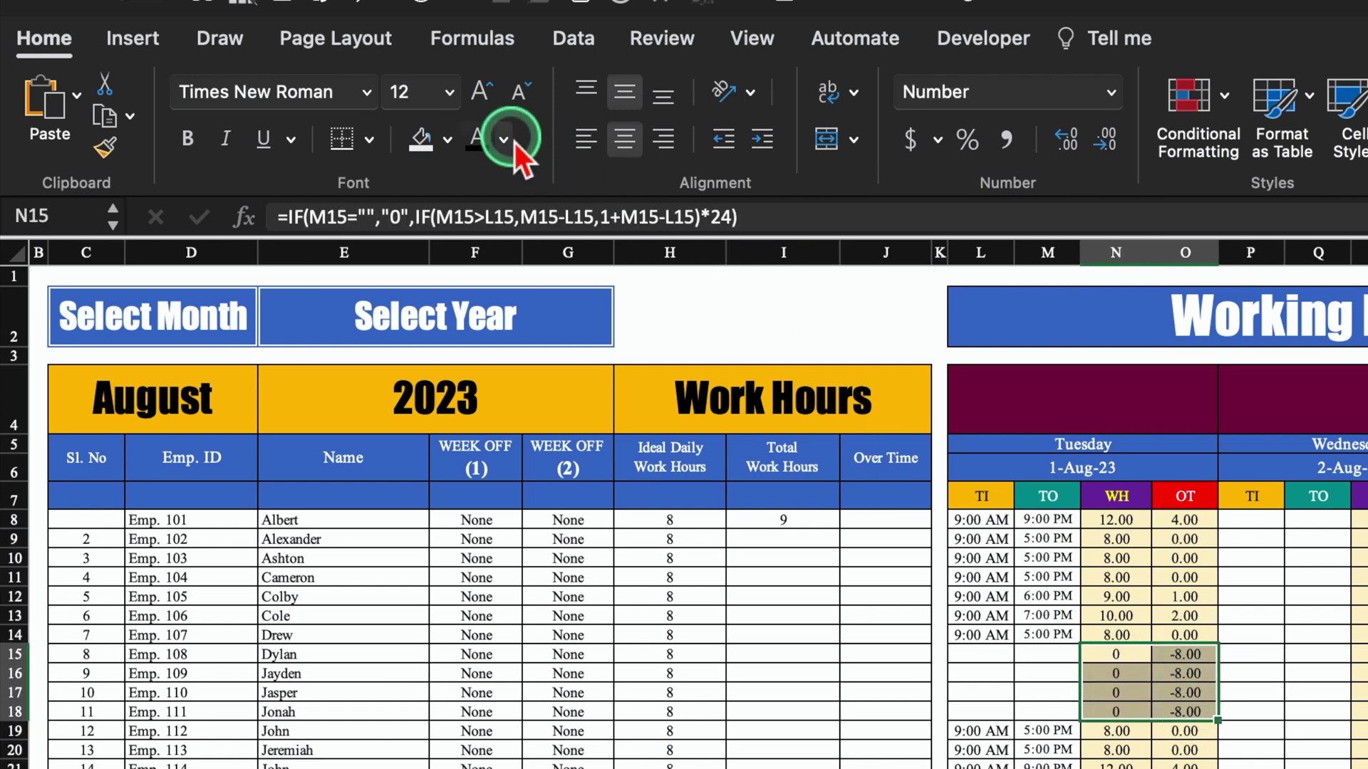
Shade N15:O18 red with light text to flag the four employees without 1-Aug times
click(449, 139)
click(466, 476)
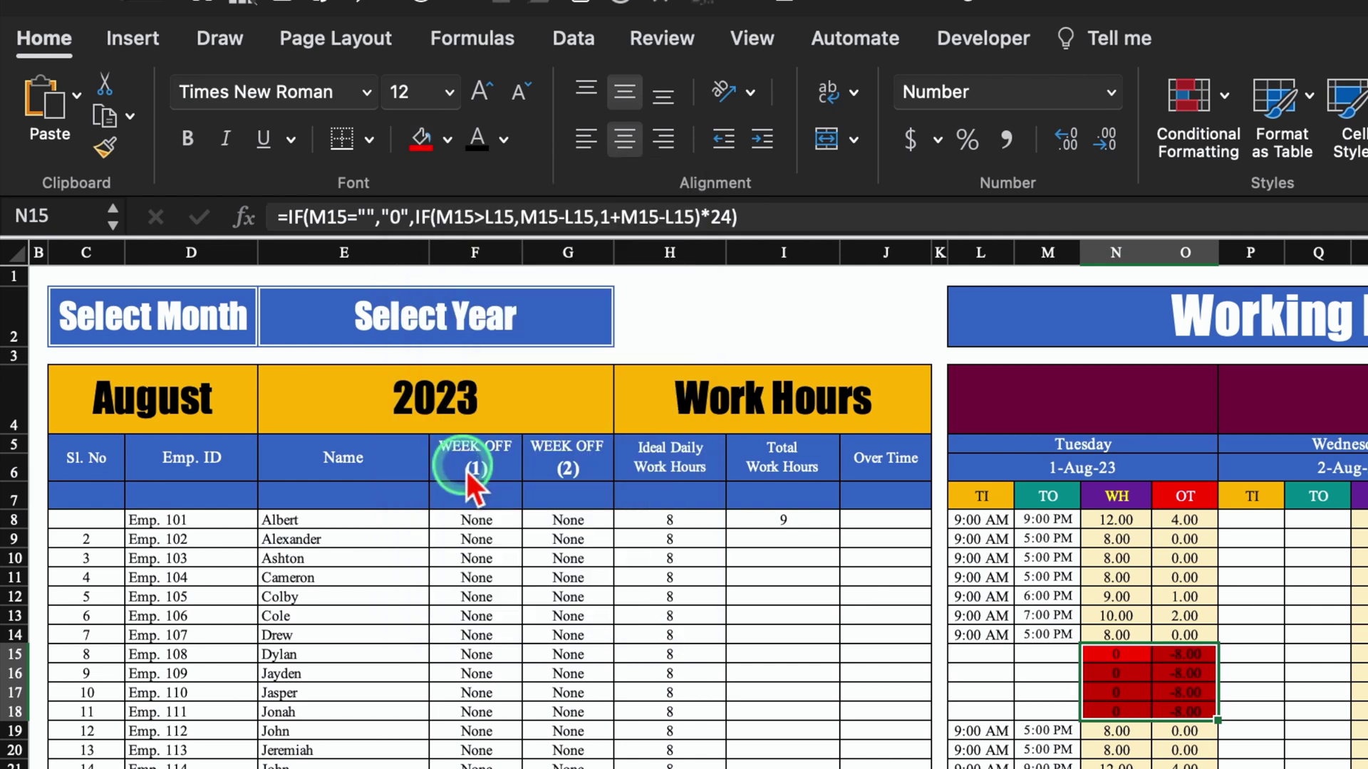
click(504, 140)
click(581, 476)
click(990, 673)
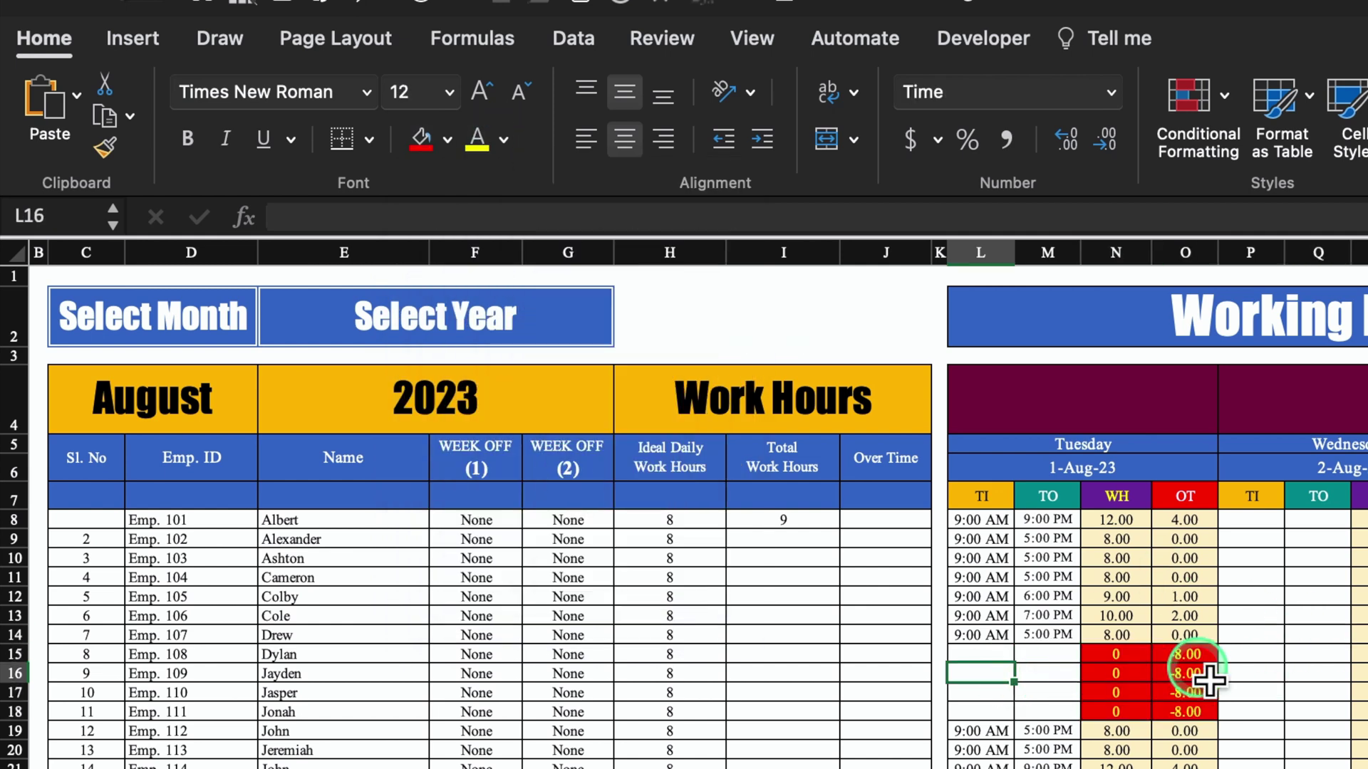
click(994, 655)
click(987, 675)
click(995, 695)
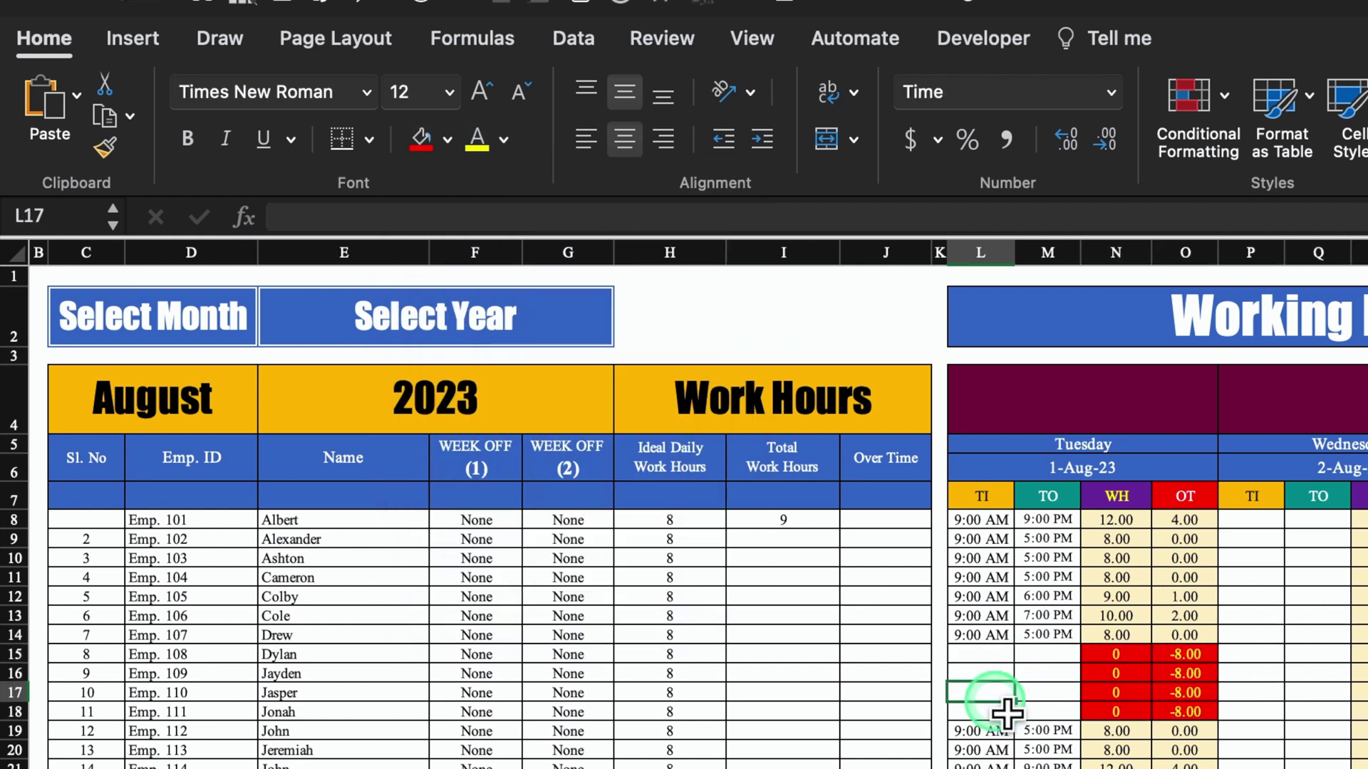
click(1204, 654)
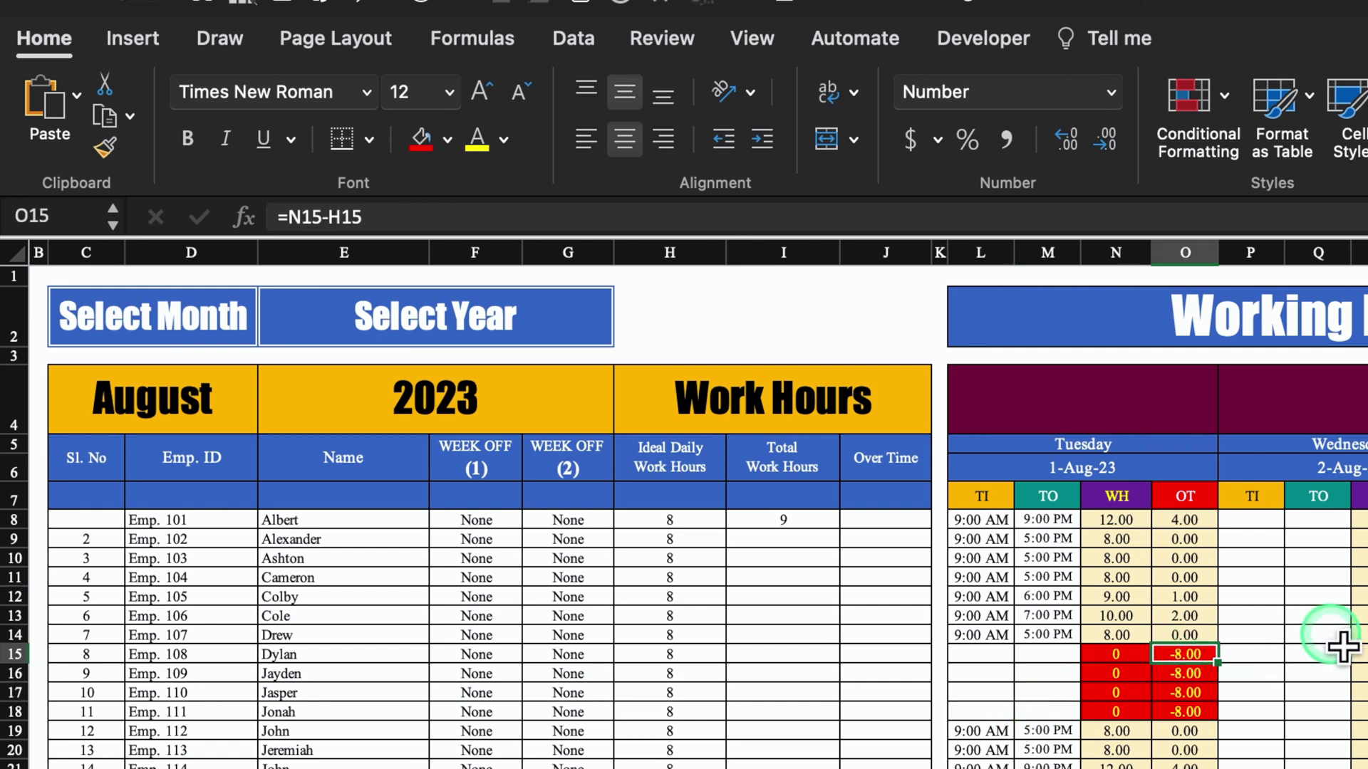
Change the O15 overtime formula to =IF(N15="0","0",N15-H15)
click(290, 217)
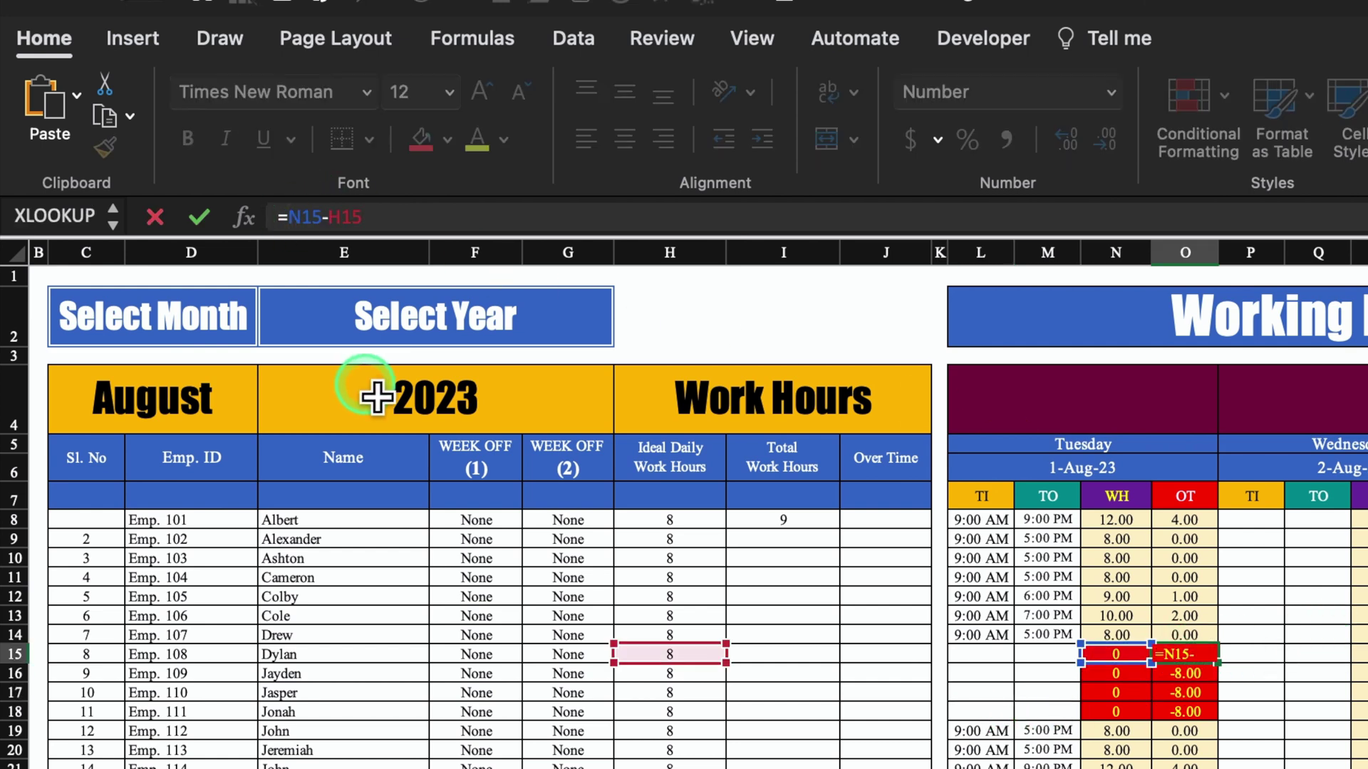
text(if)
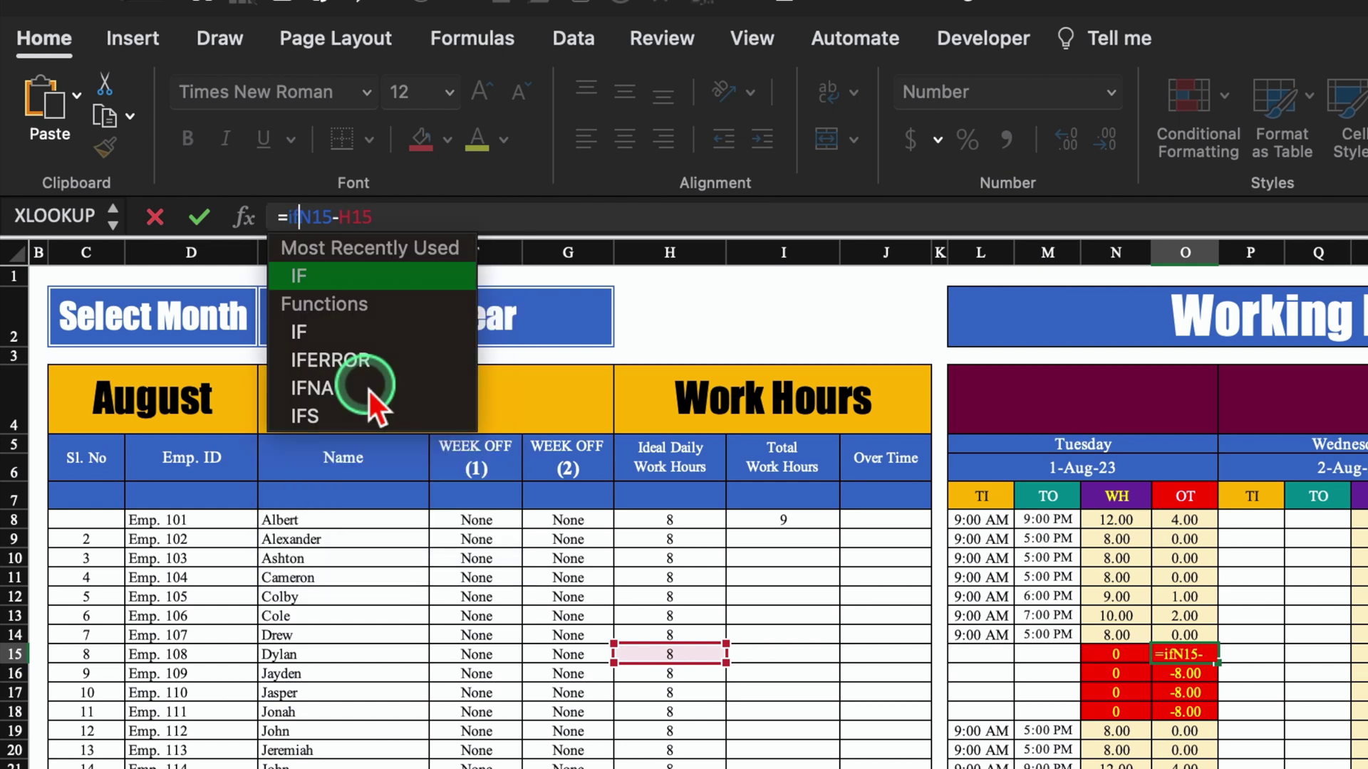
double_click(377, 278)
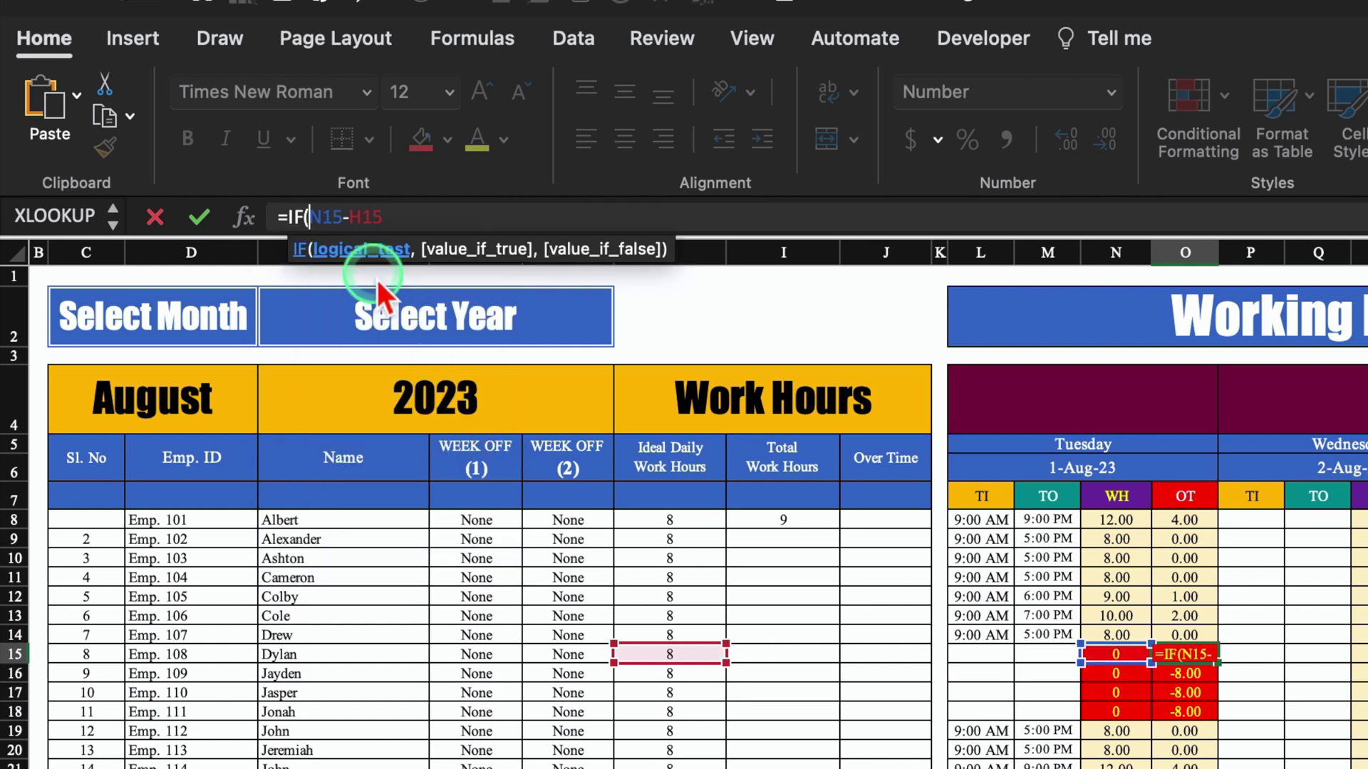
click(1125, 654)
text(=)
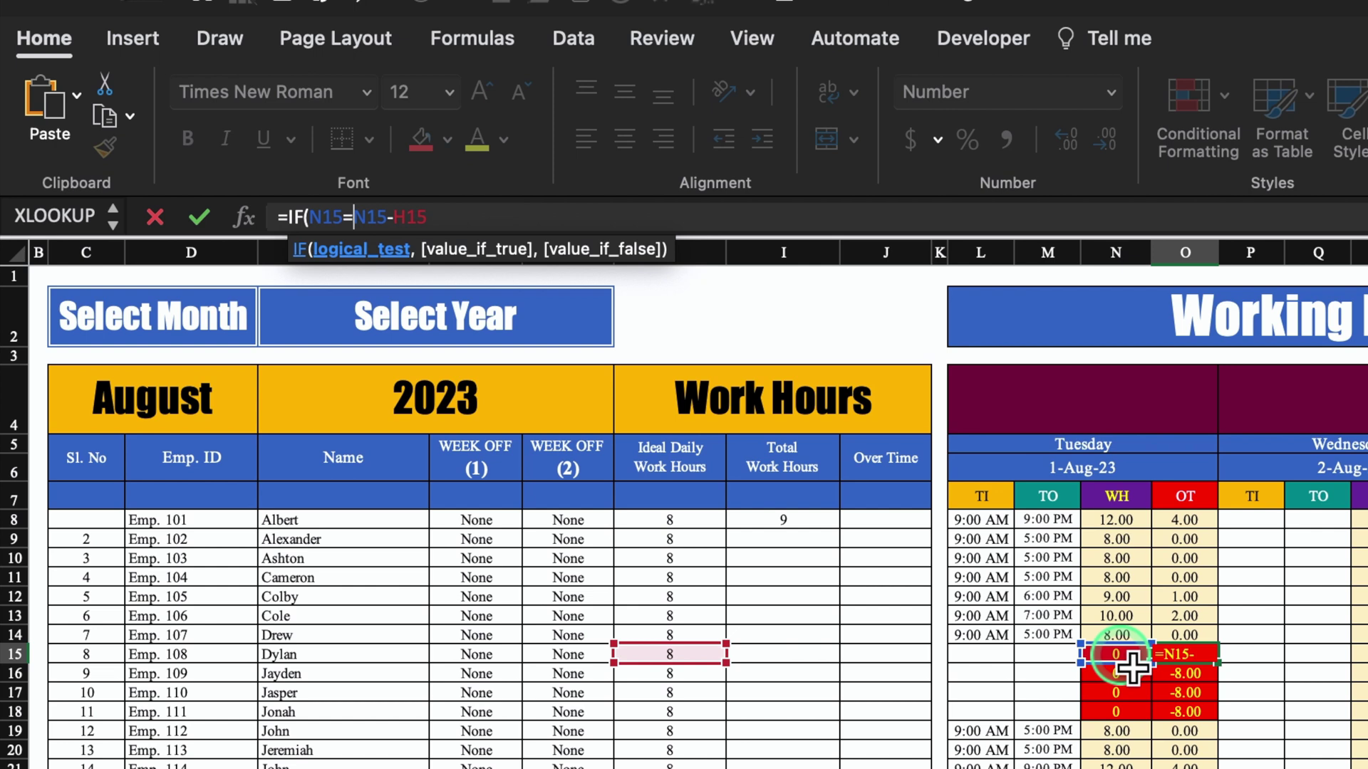
text(")
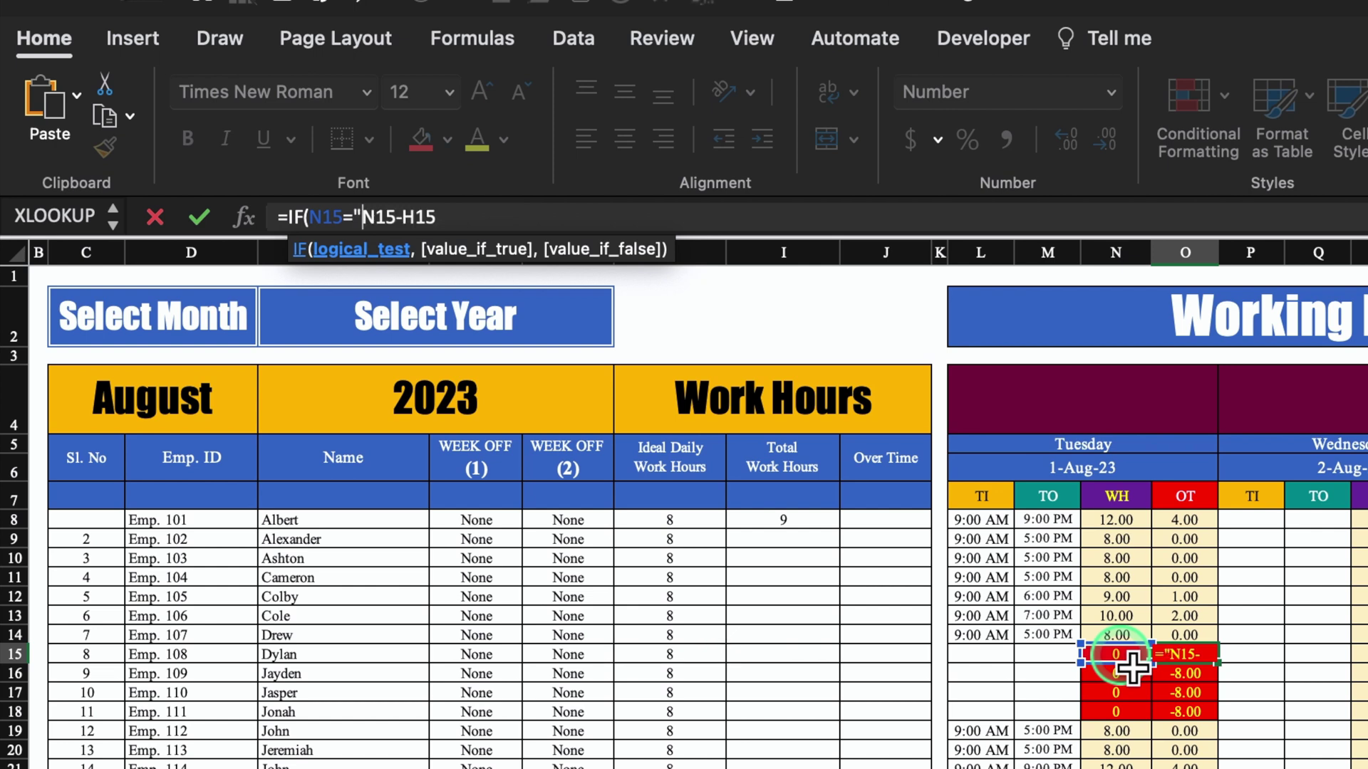
text(0",)
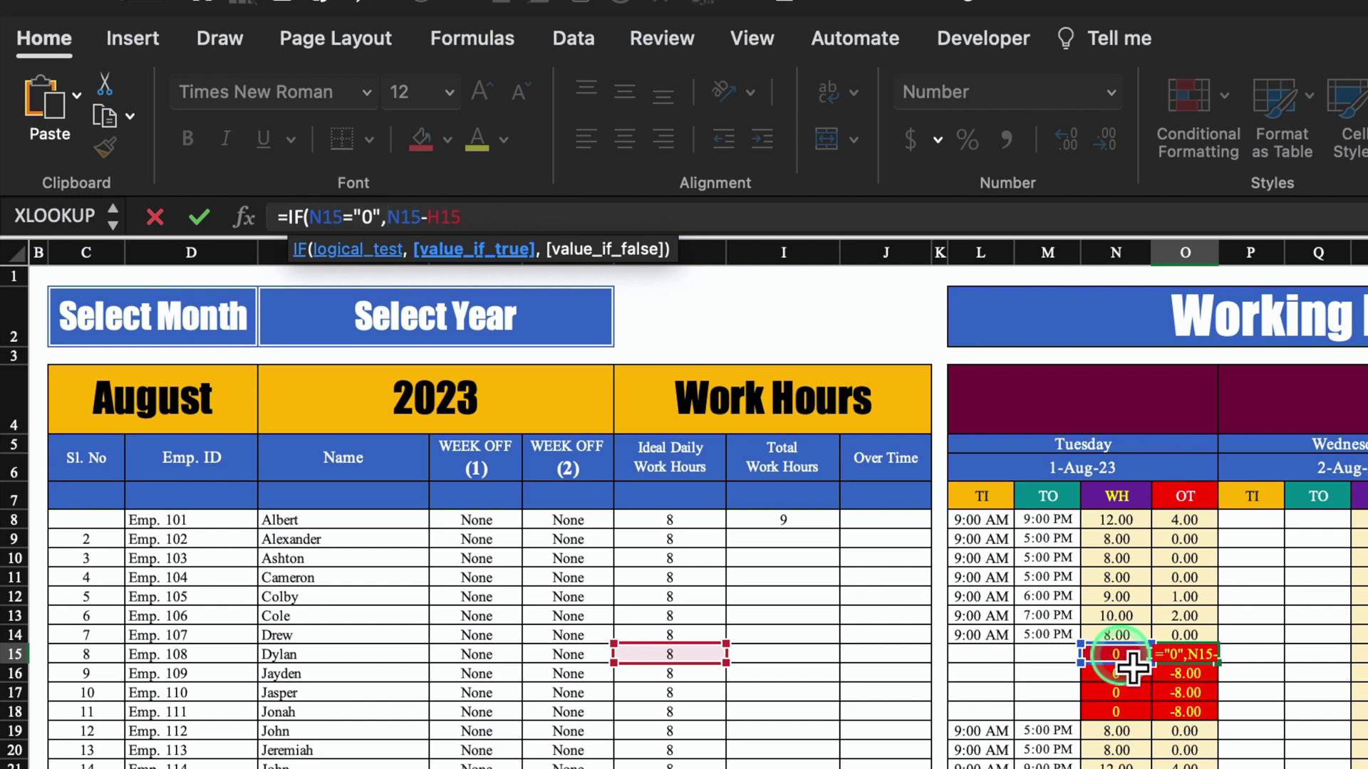
text("0")
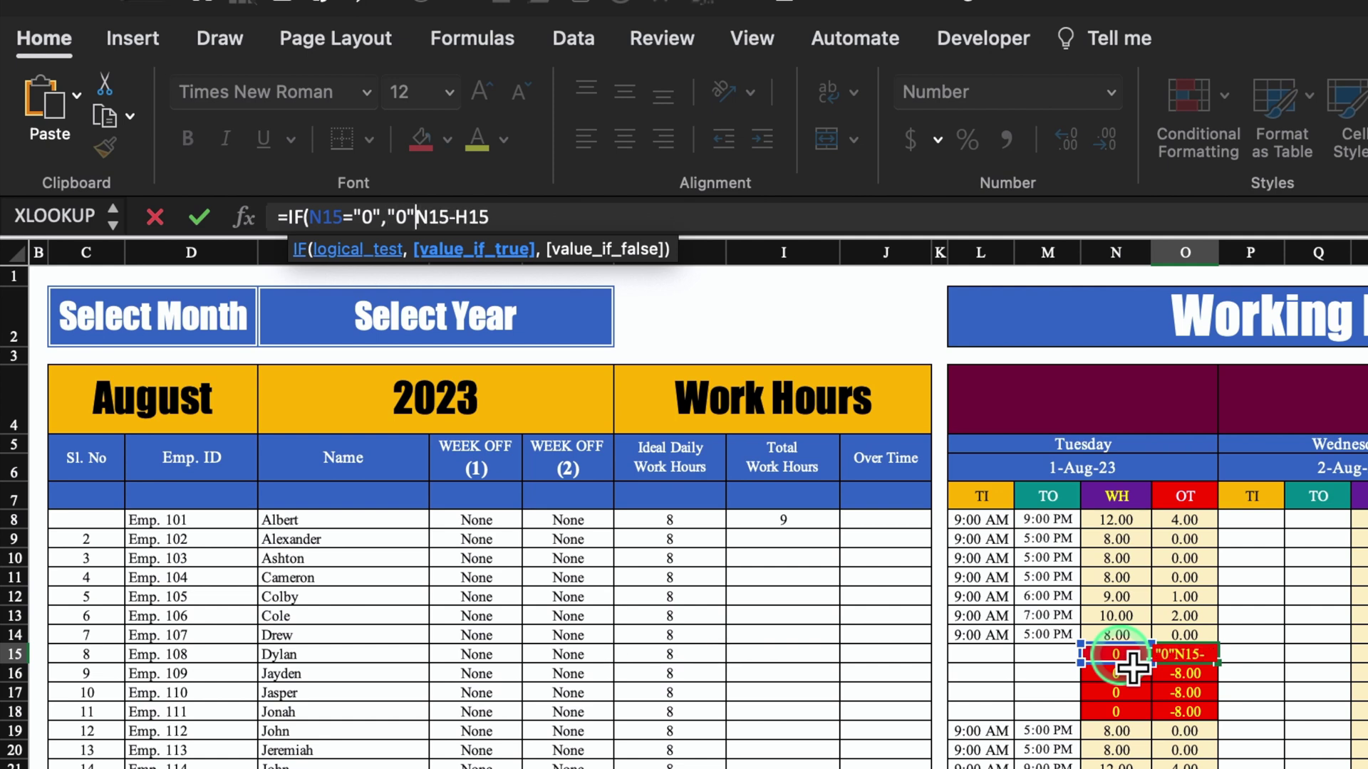
text(,)
click(677, 227)
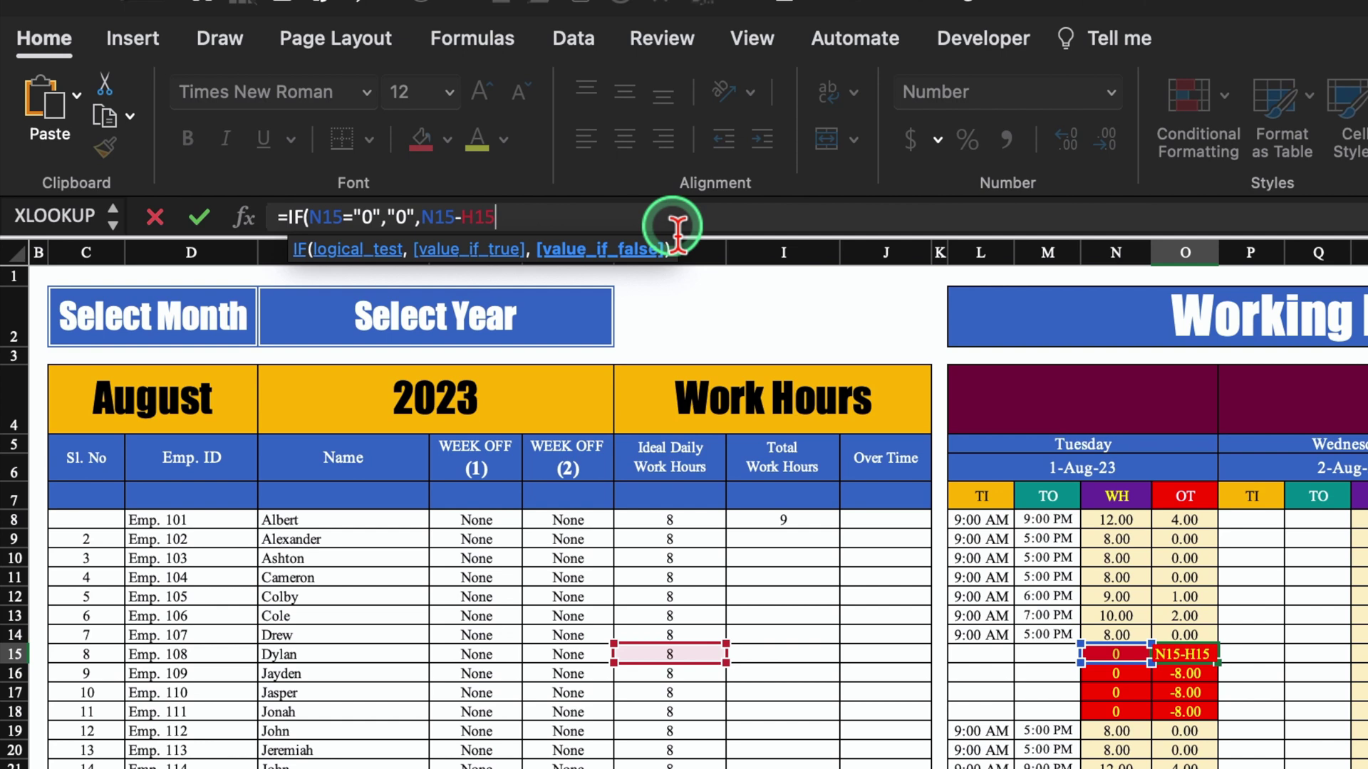
text())
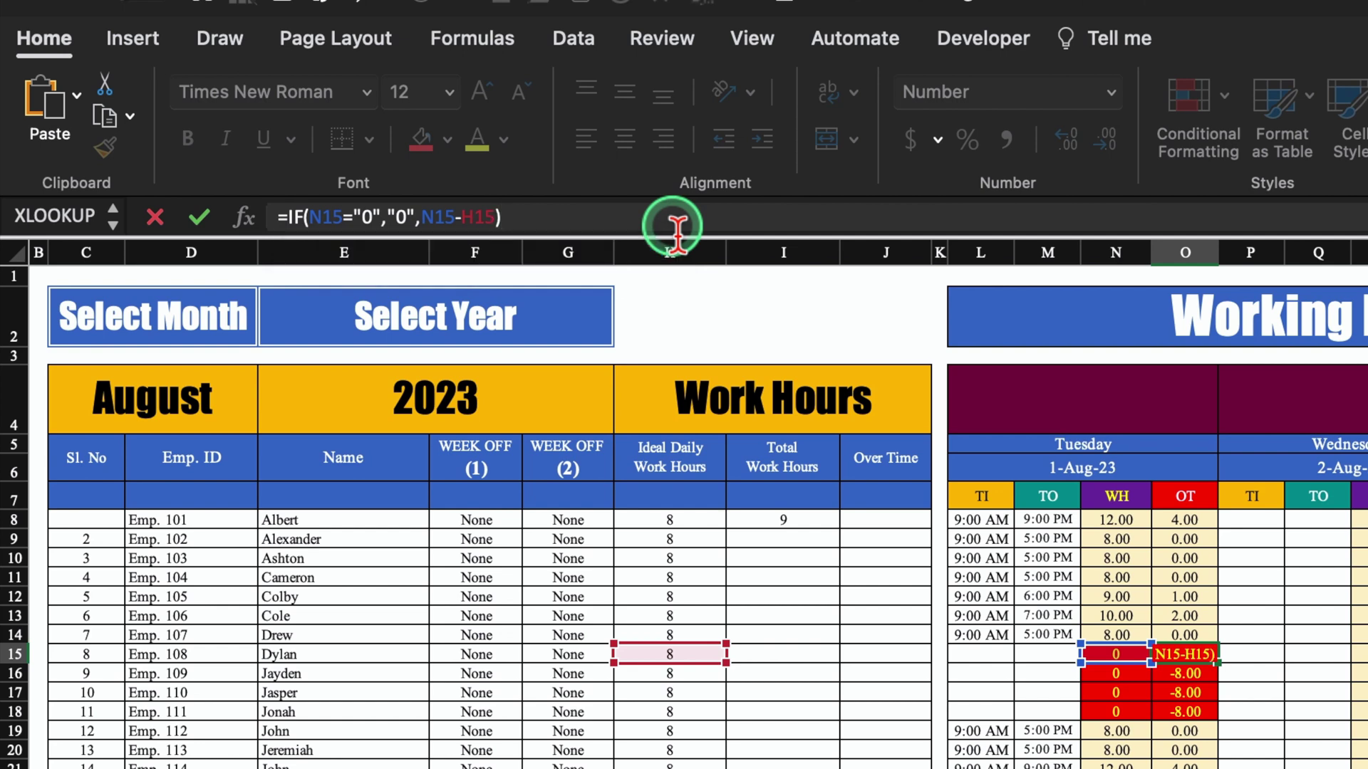
click(1211, 659)
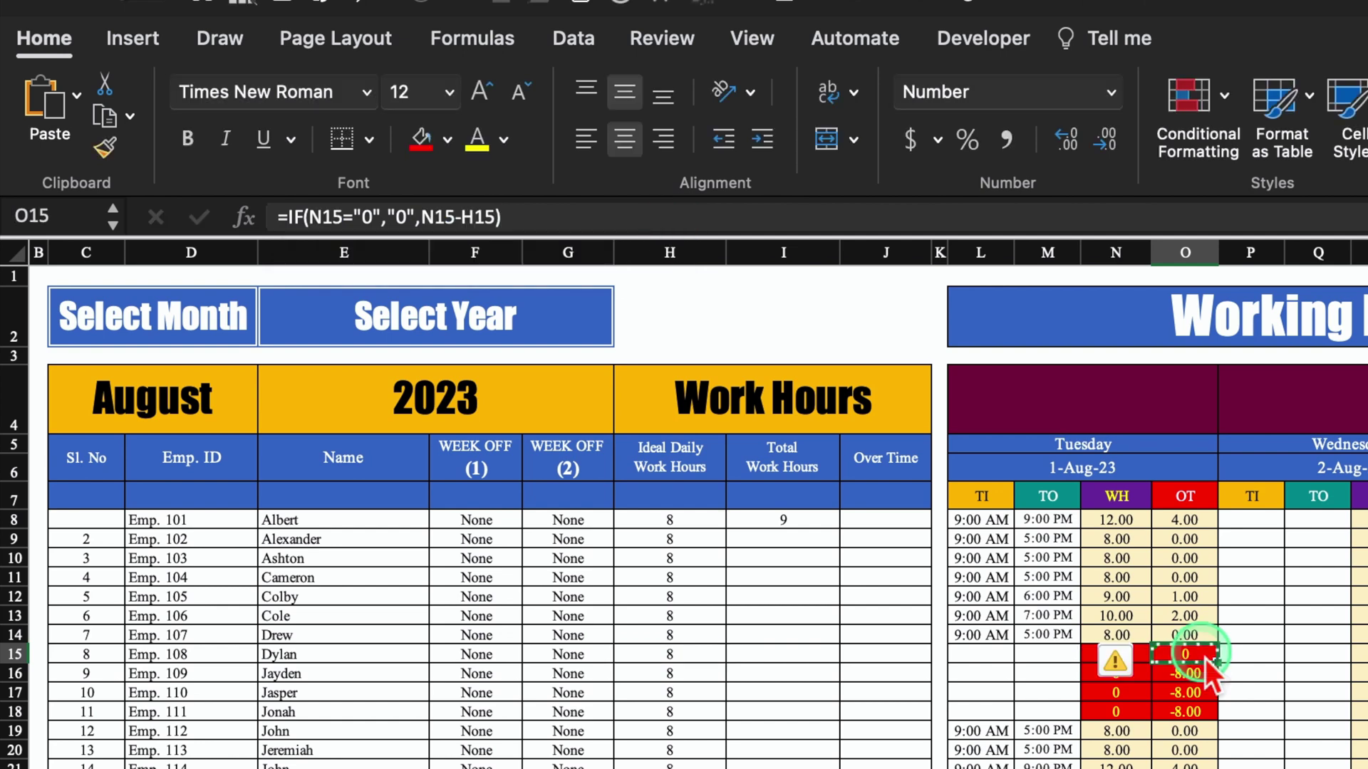
Copy the new O15 overtime formula and select the whole 1-Aug overtime column
click(1185, 520)
click(1116, 654)
drag(1159, 671, 1197, 708)
click(1212, 656)
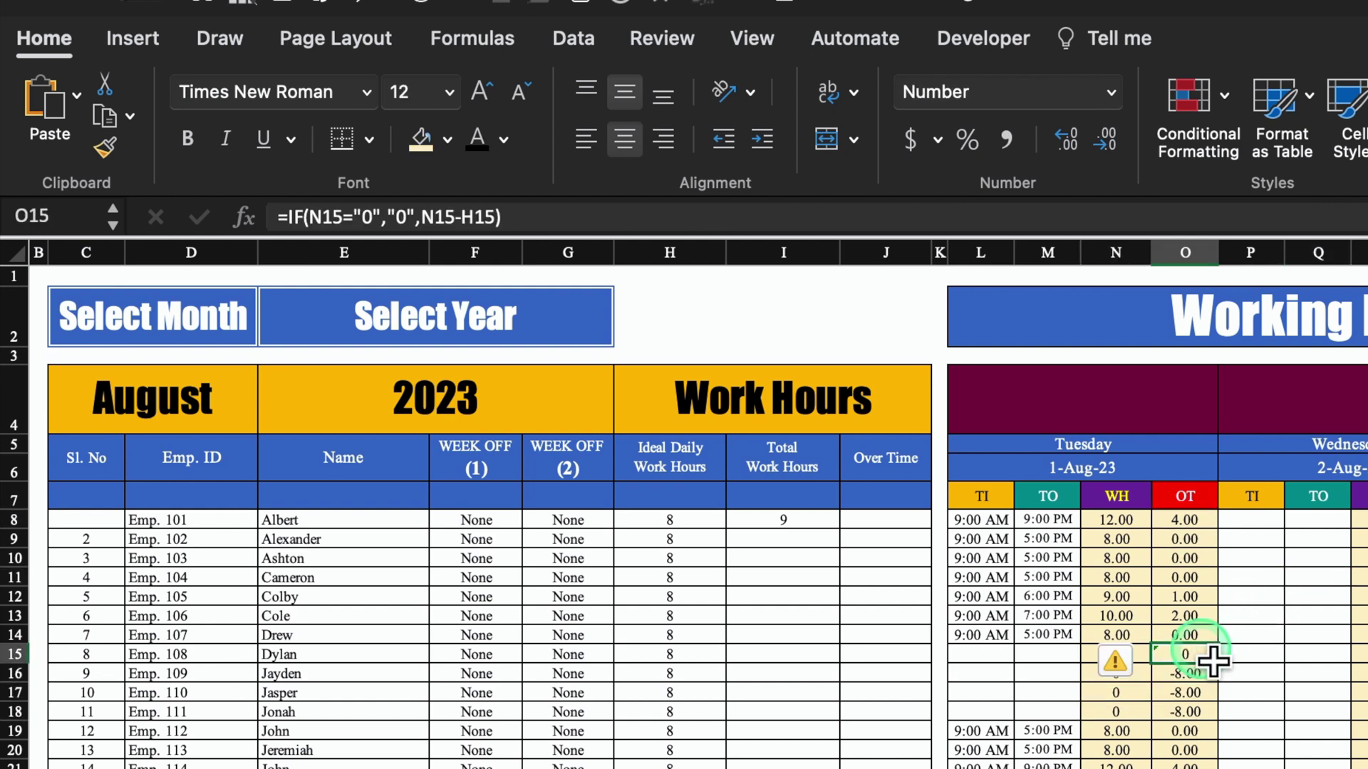
key(super+c)
drag(1186, 522, 1193, 768)
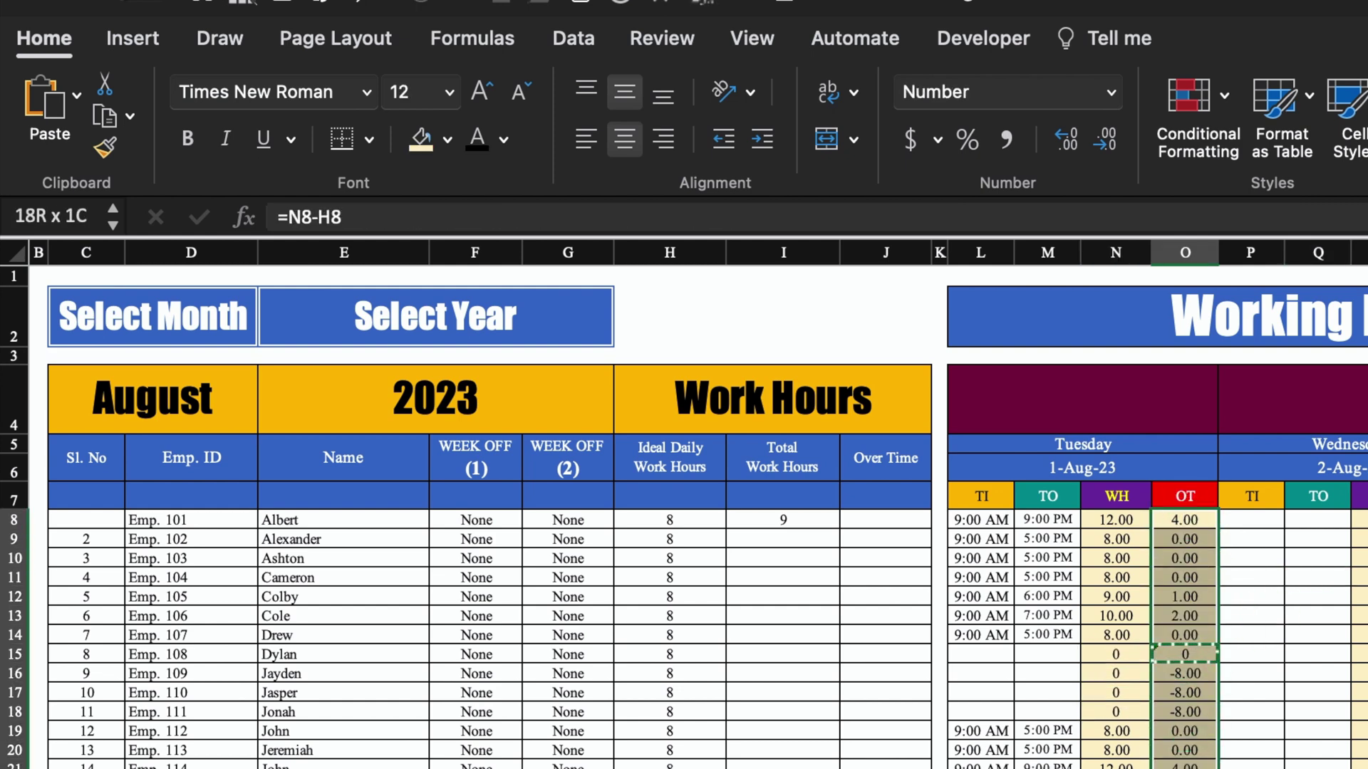
Paste the fixed formula down the overtime column, then copy the L8:O27 block into 2-Aug and 3-Aug
key(super+v)
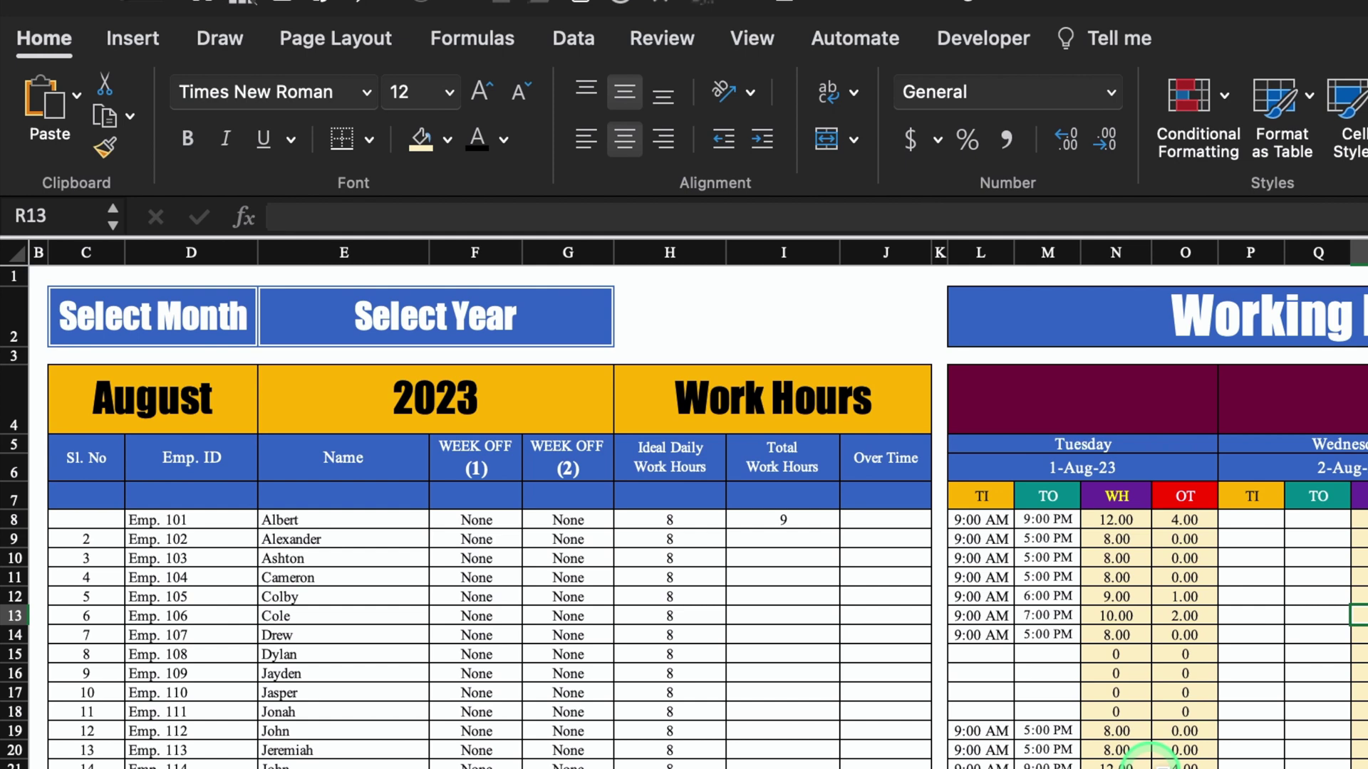
drag(975, 526, 1194, 768)
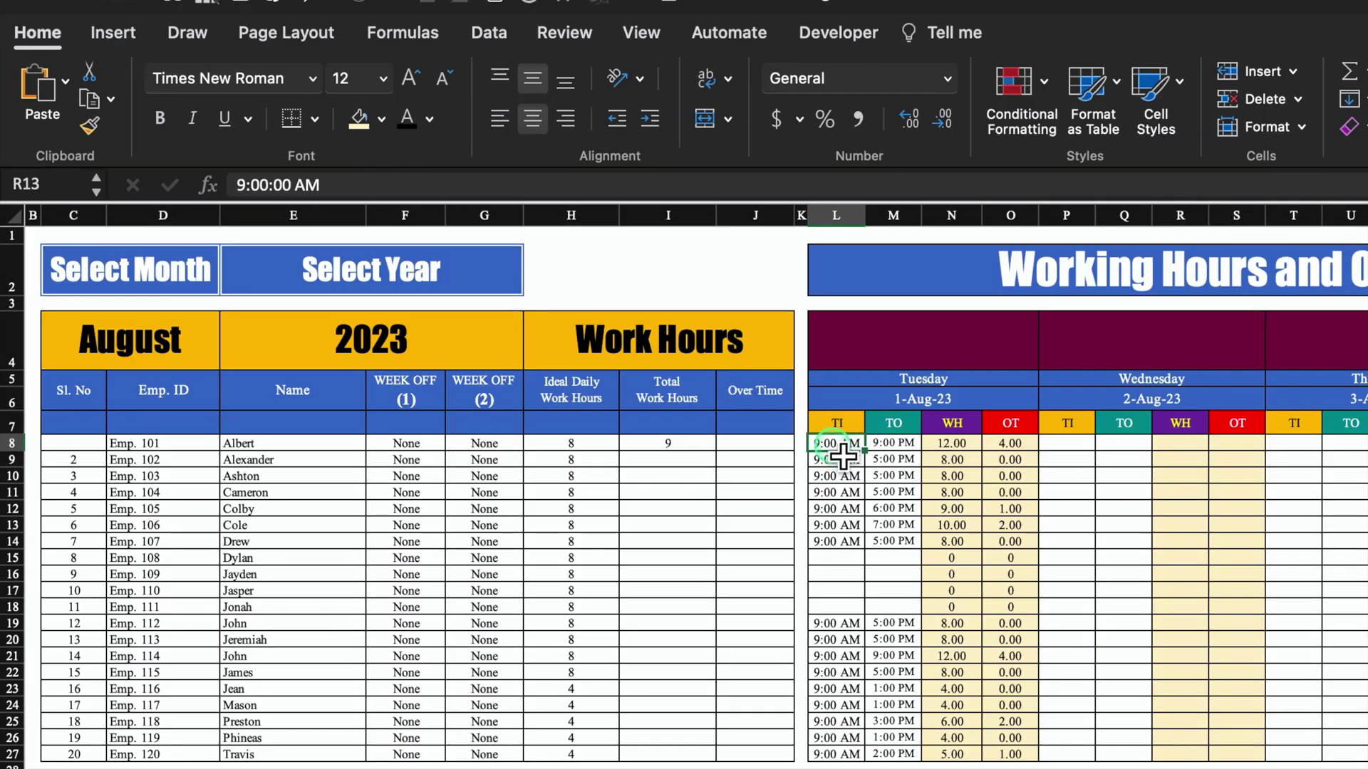
drag(1018, 759, 1019, 759)
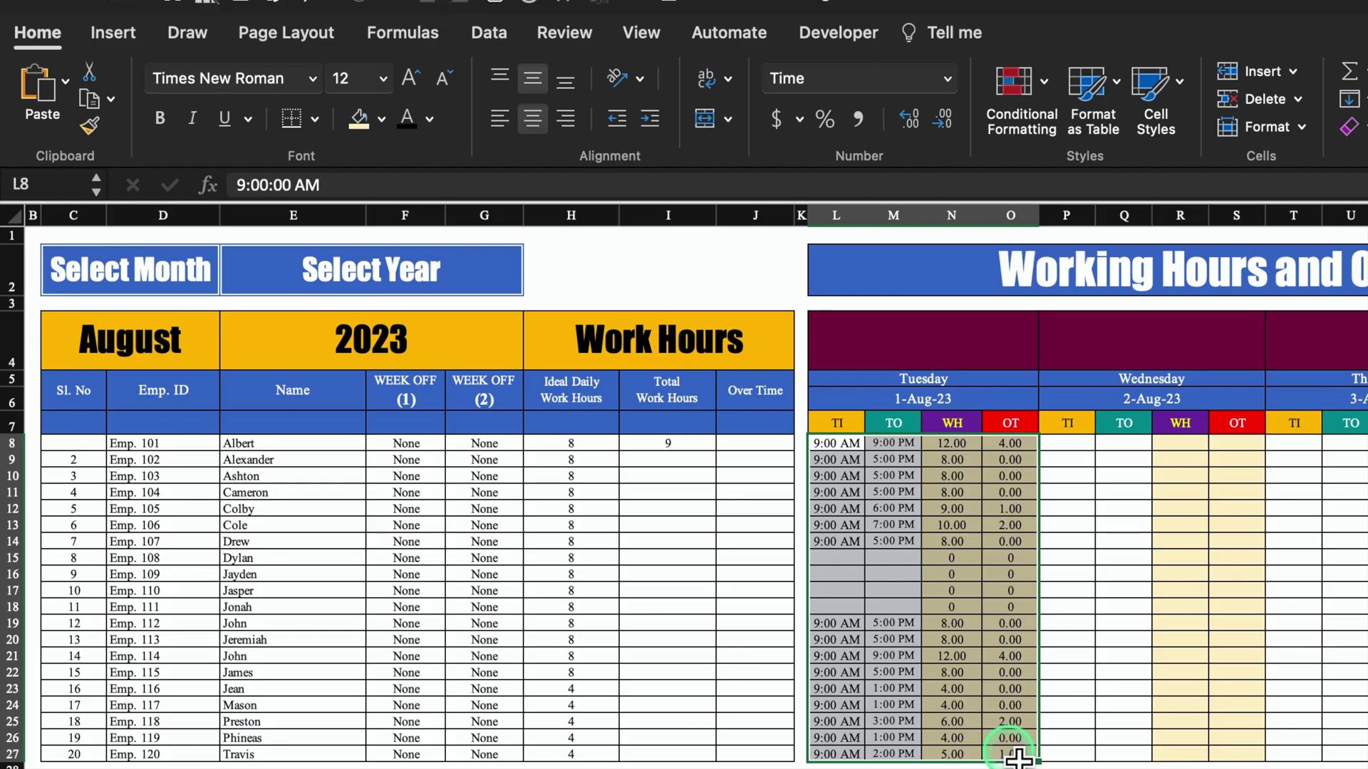
key(ctrl+c)
click(1072, 444)
key(ctrl+v)
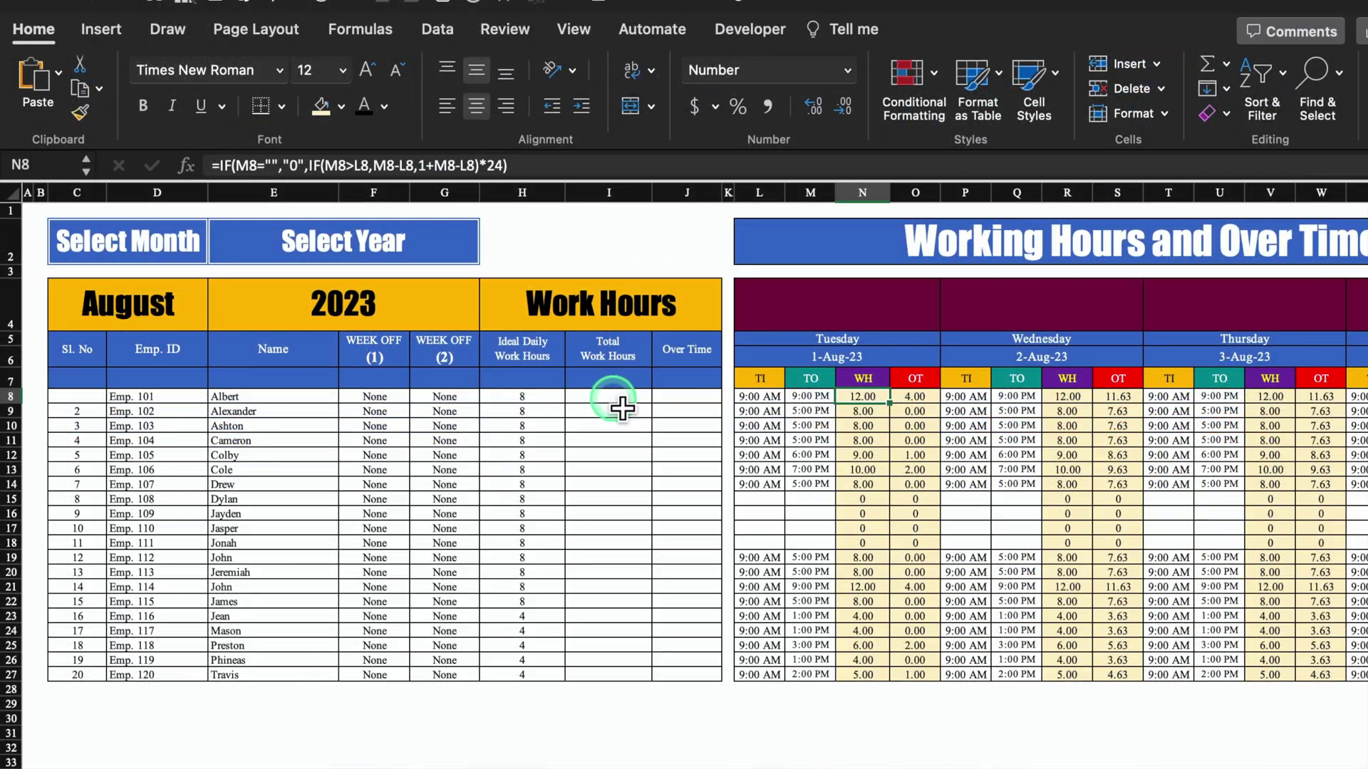
click(618, 572)
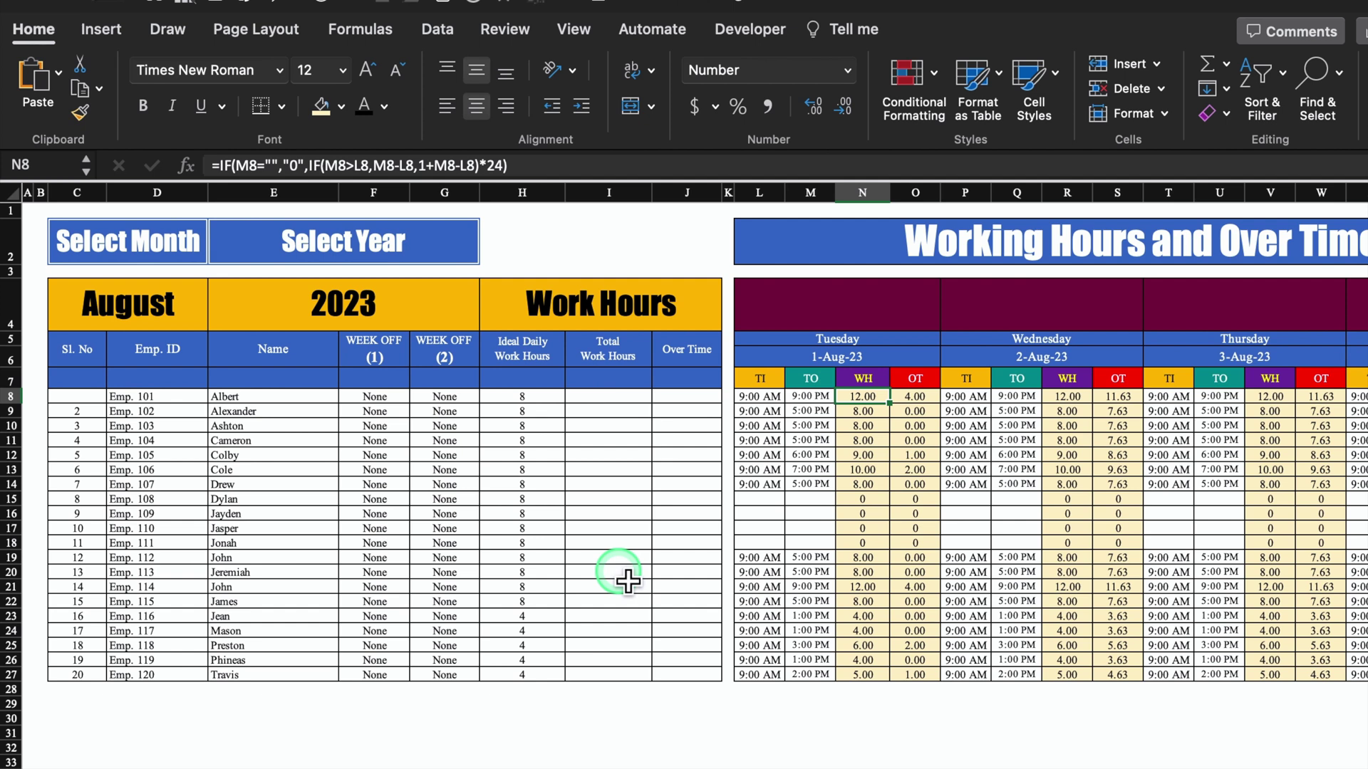
Enter =N8+R8+… in I8, adding the first employee's daily WH cells to show 372.00
click(617, 396)
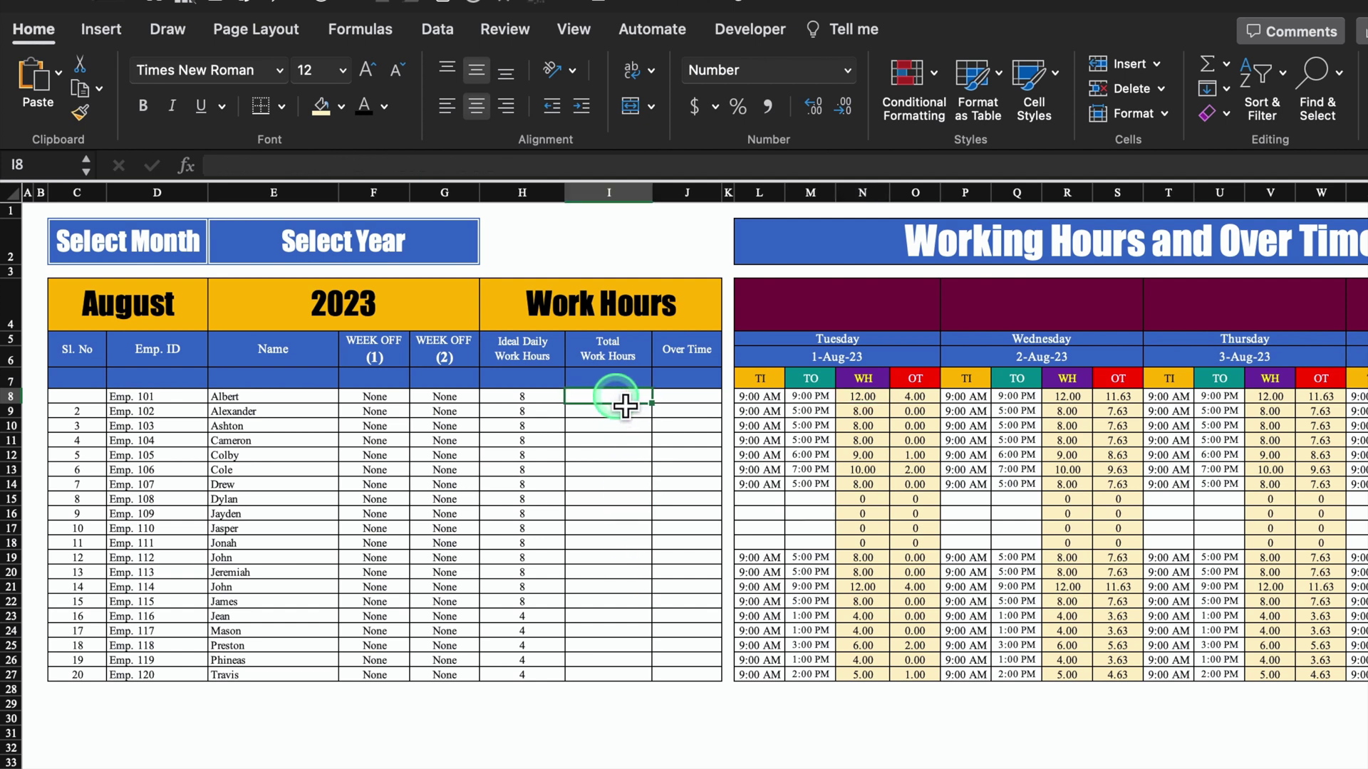
text(=)
click(870, 401)
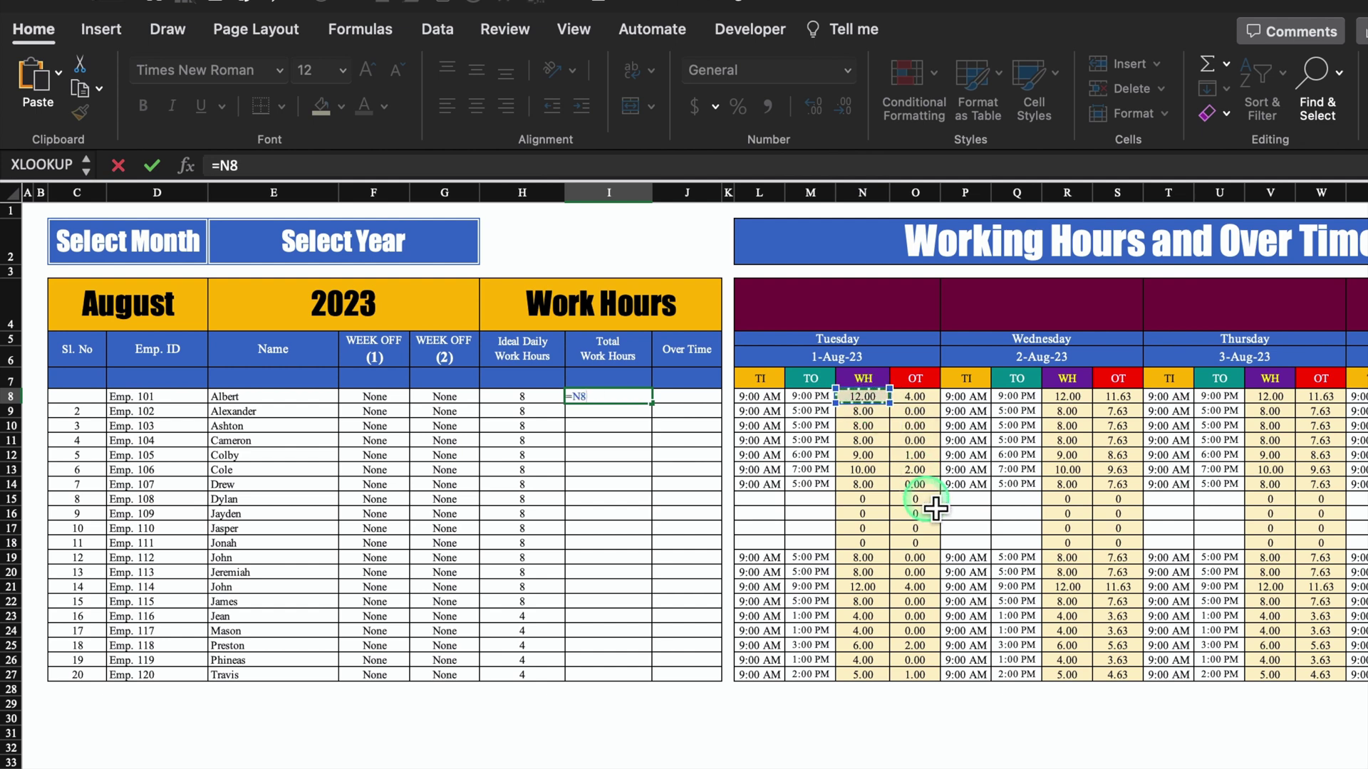
text(+)
click(1066, 397)
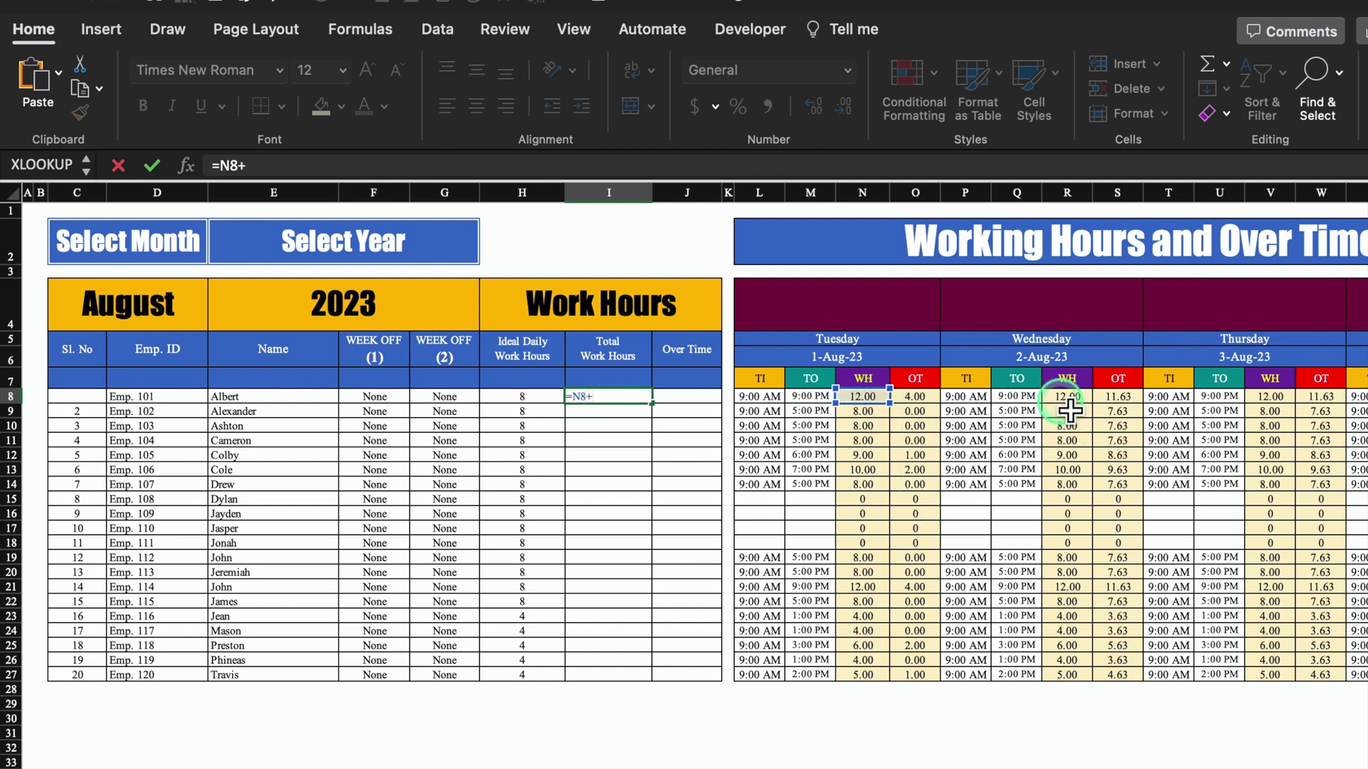
text(+)
click(1269, 397)
text(+)
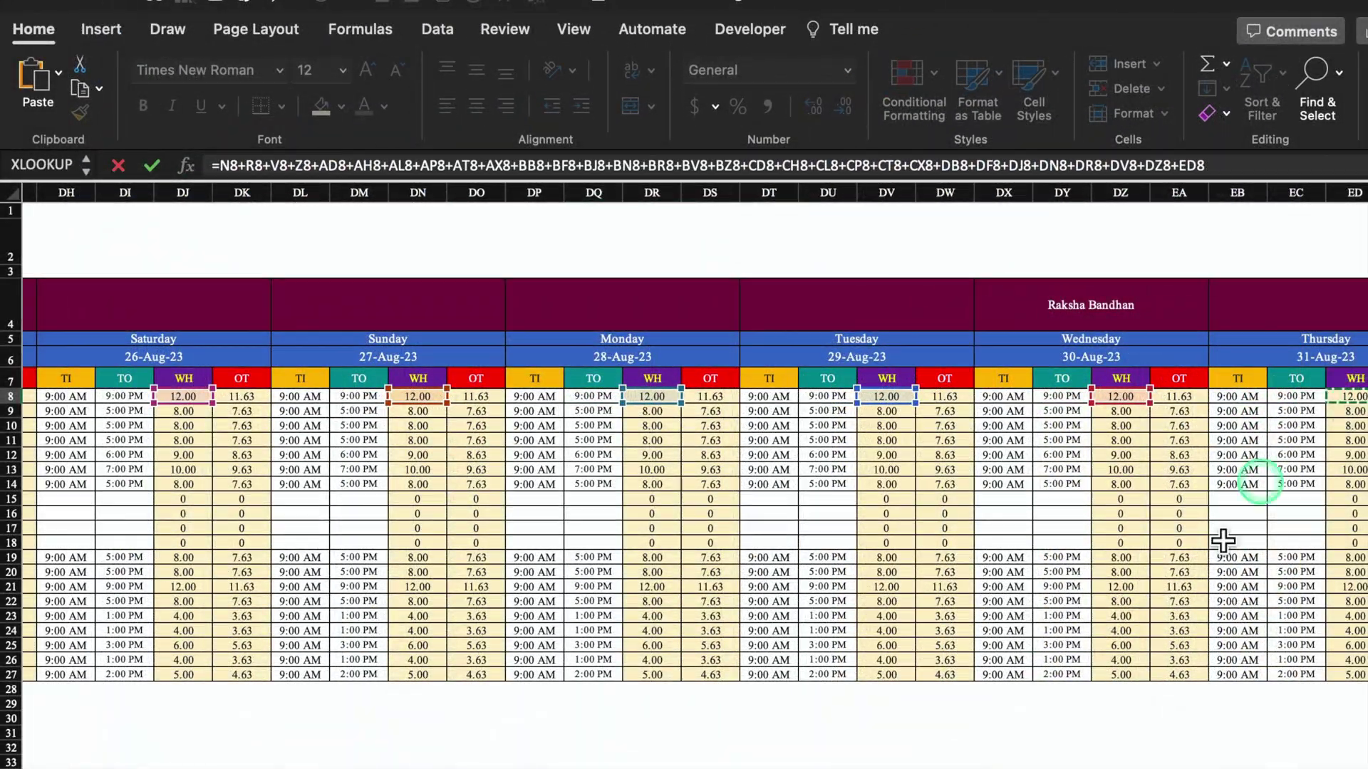
key(Return)
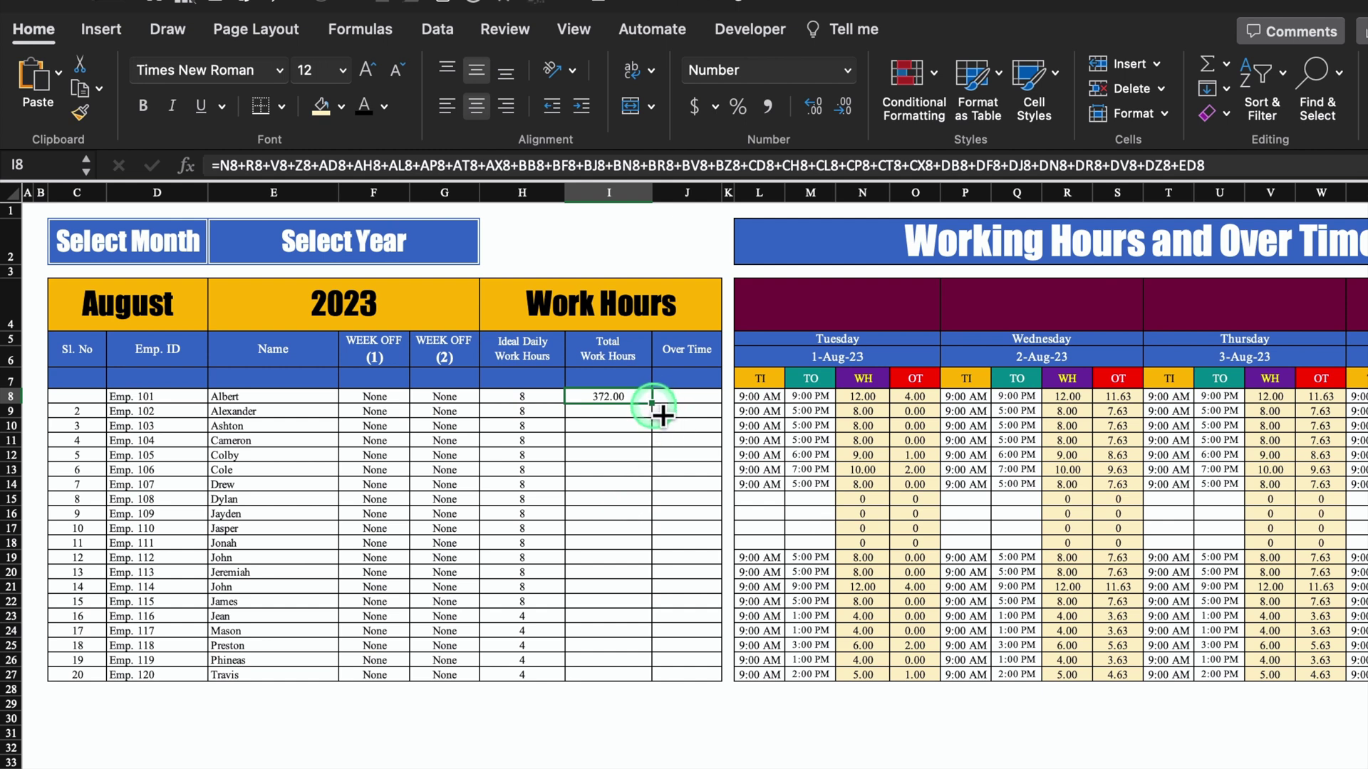
Extend the I8 sum into Over Time J8, then fill both totals down to row 27
drag(663, 416, 706, 421)
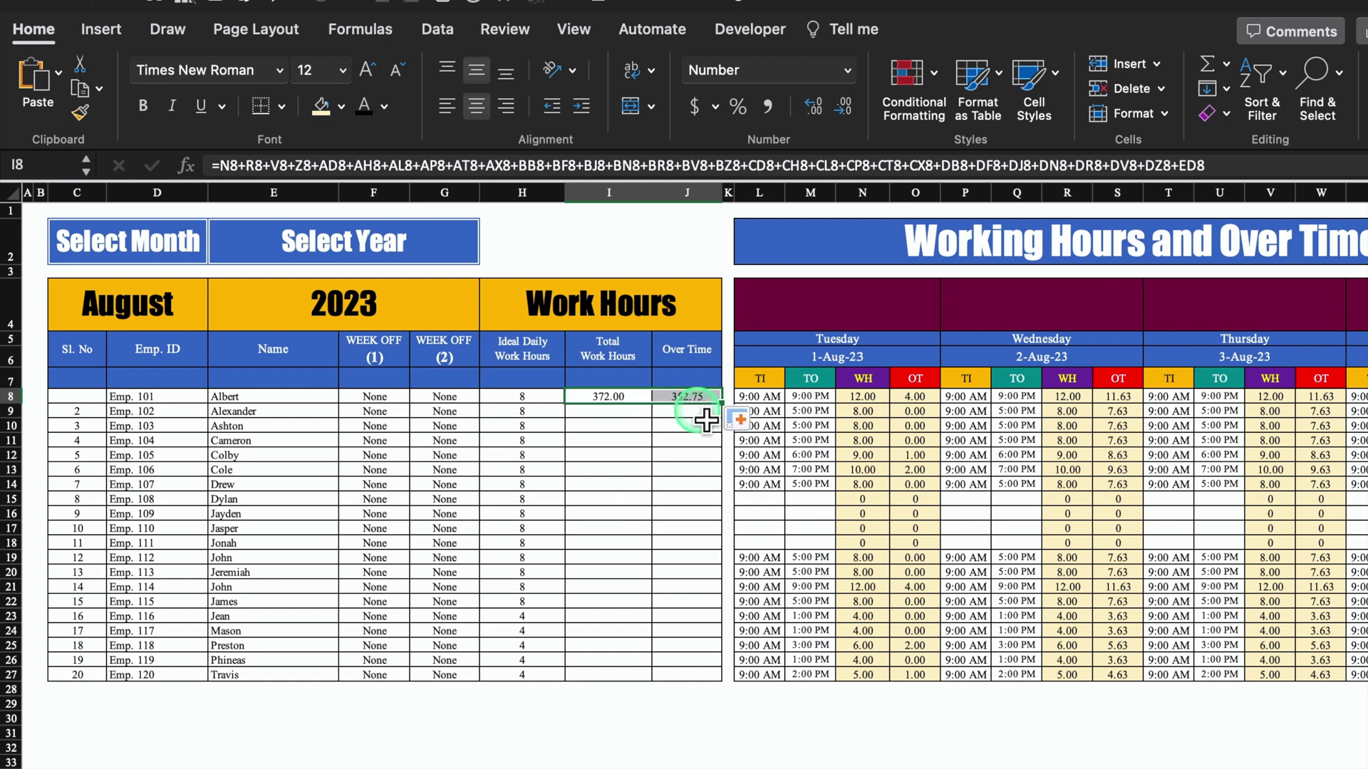
click(702, 398)
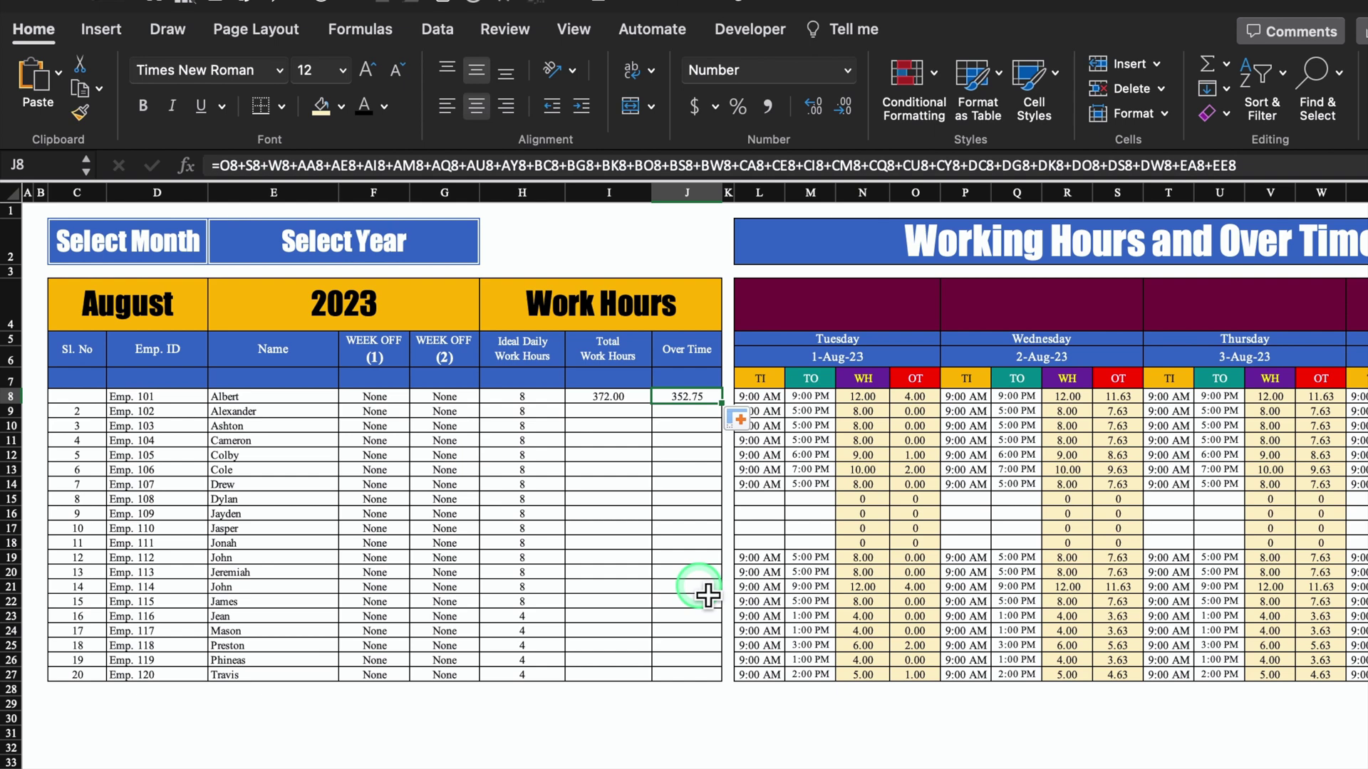
key(Left)
drag(613, 397, 725, 681)
click(919, 399)
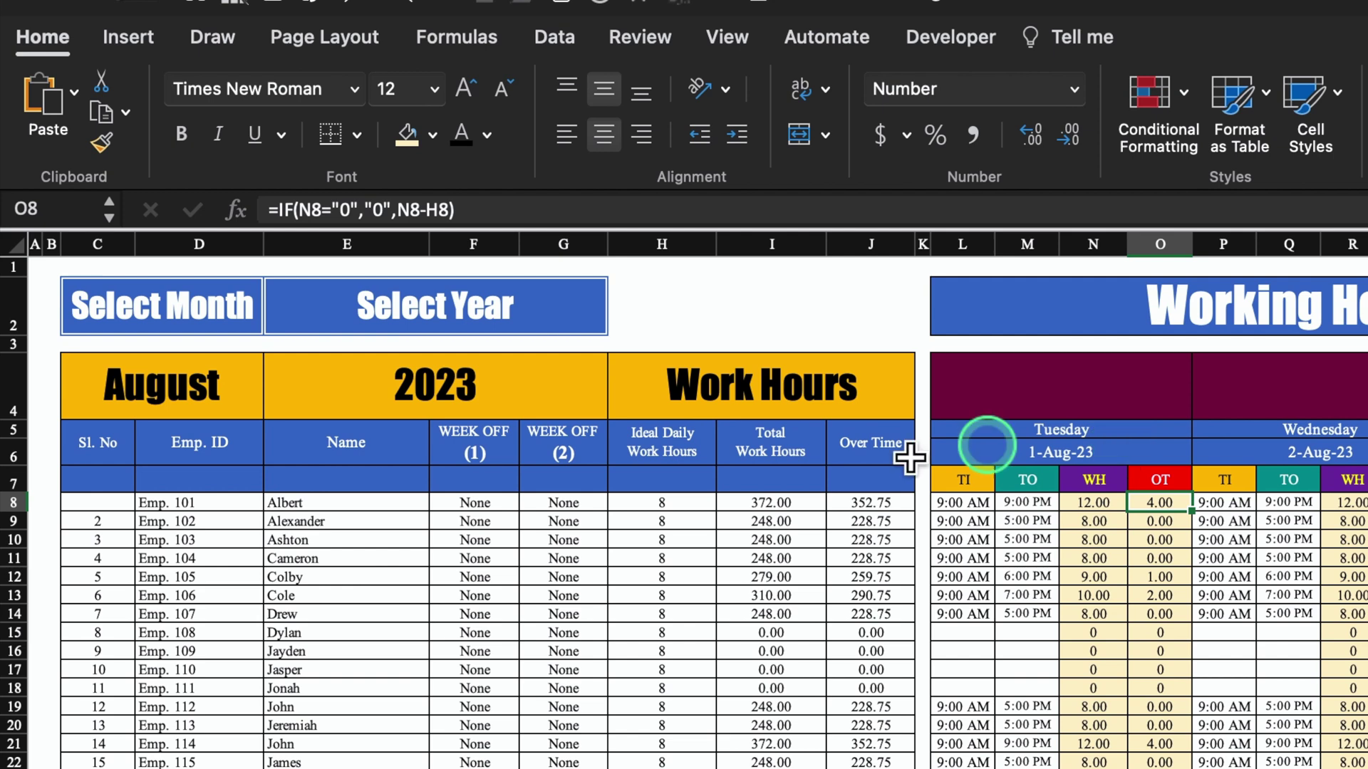
Lock the 1-Aug overtime formula to $H8 and set the first employee's clock-out M8 to 5 pm
click(429, 211)
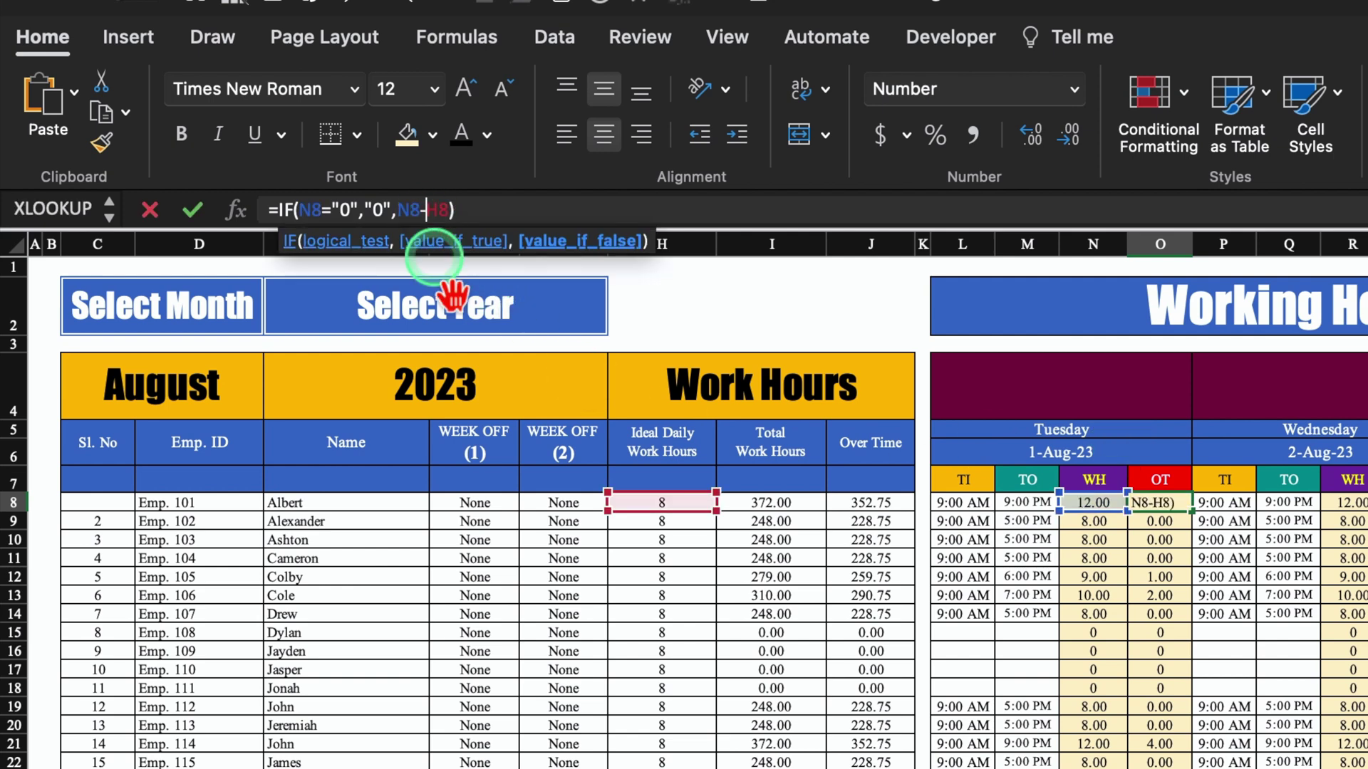
text($)
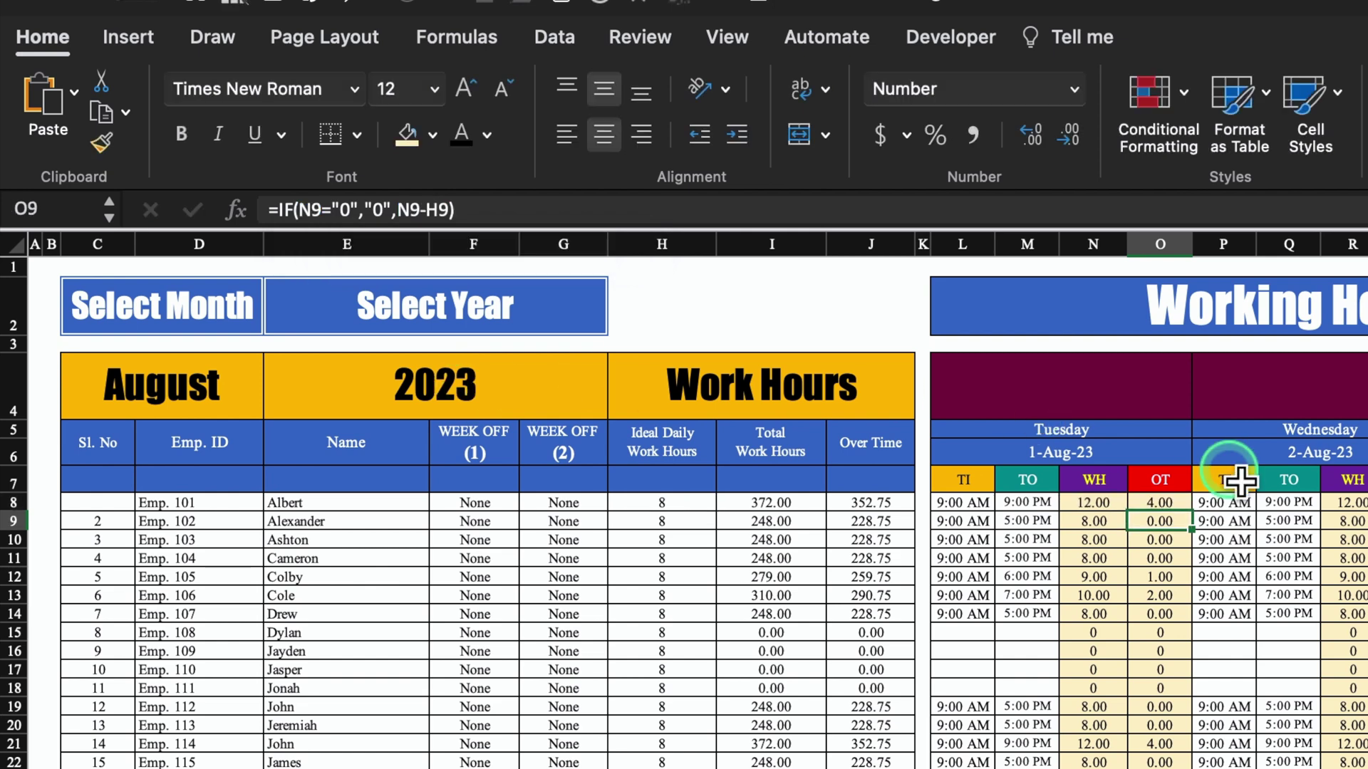
click(1160, 500)
click(1027, 503)
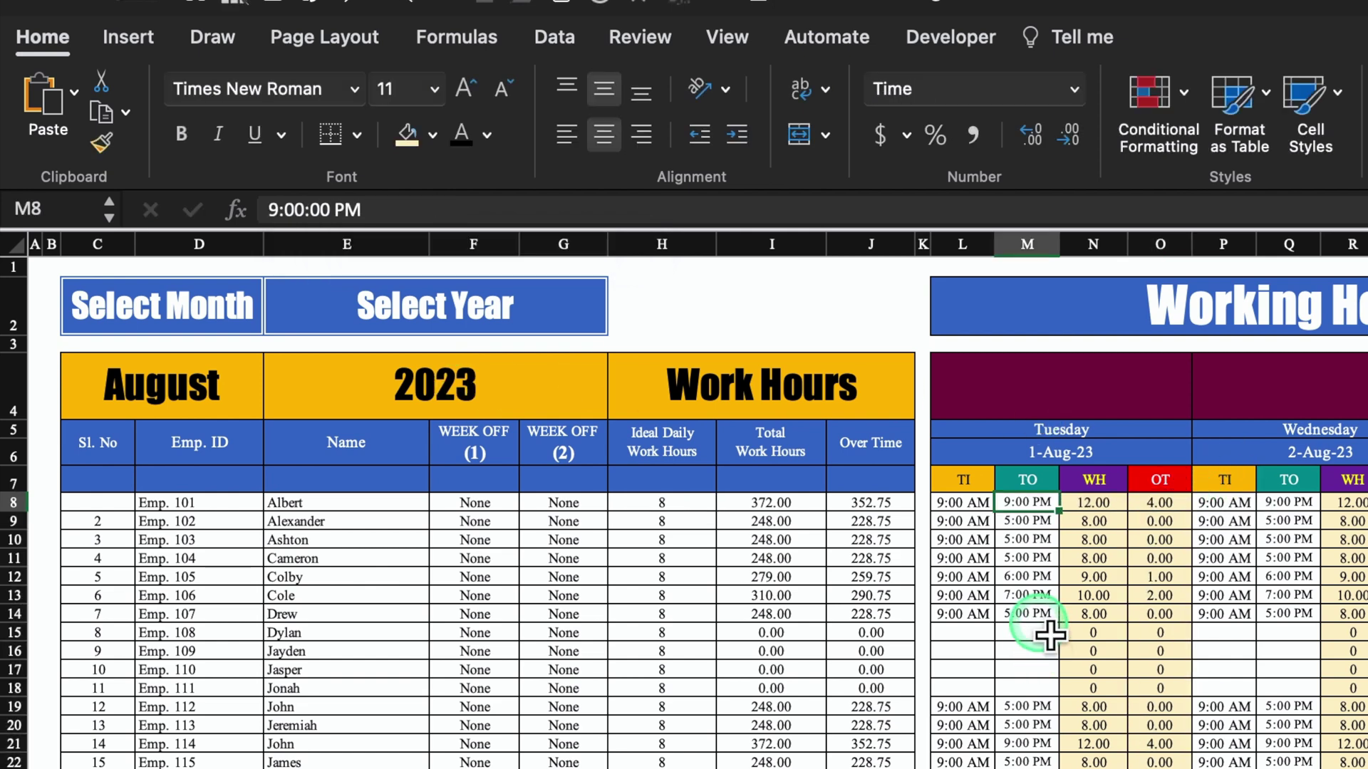
text(5)
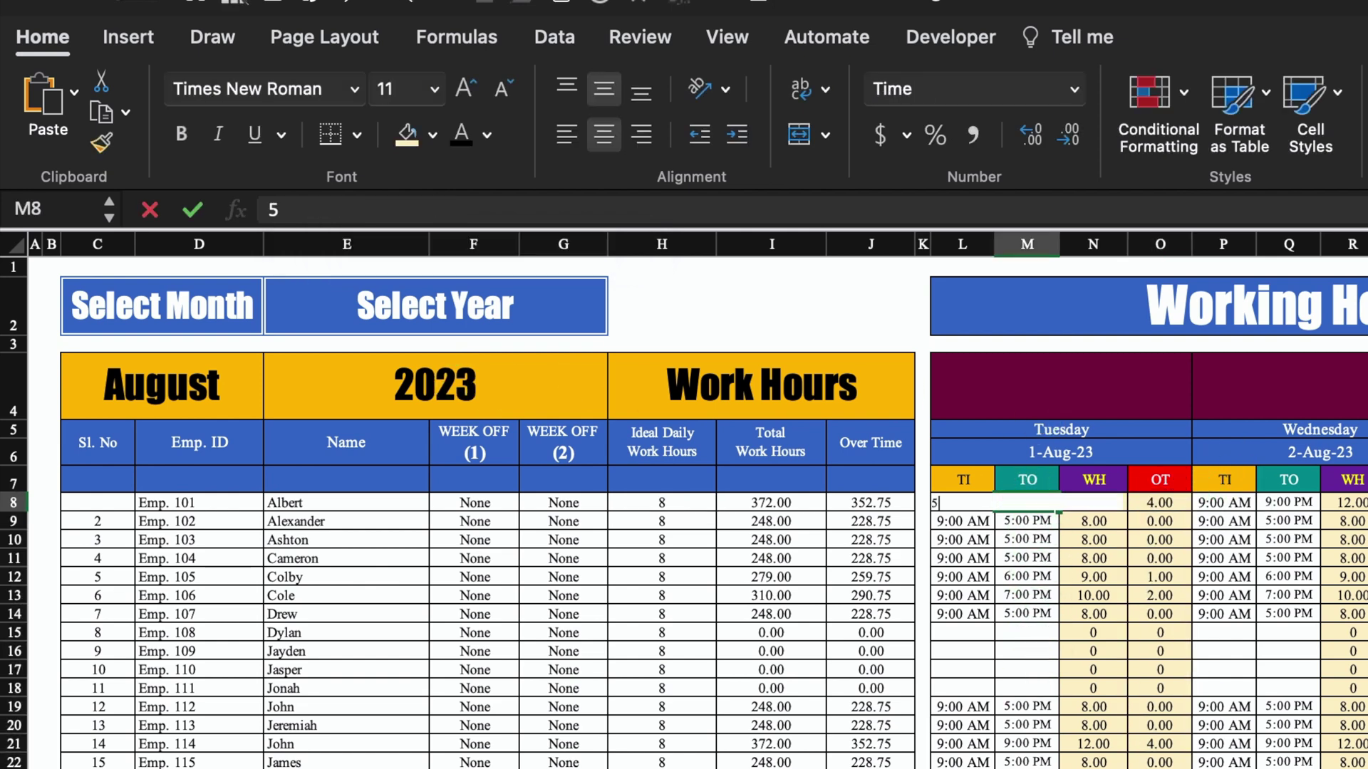
text( pm)
key(Return)
Fill the 9:00 AM–5:00 PM times down all employees and copy the 1-Aug block to later days
drag(961, 503, 1161, 768)
double_click(1060, 512)
click(1094, 502)
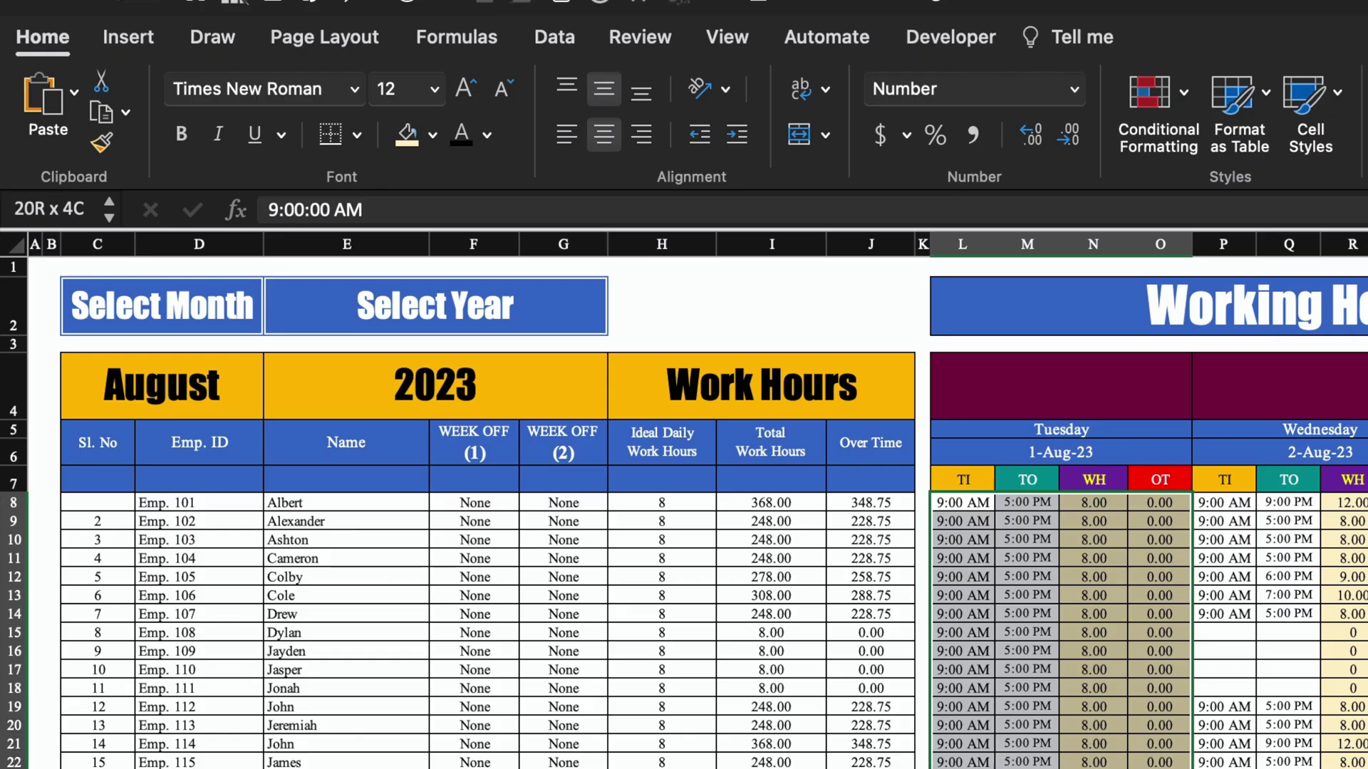
key(super+c)
click(1240, 509)
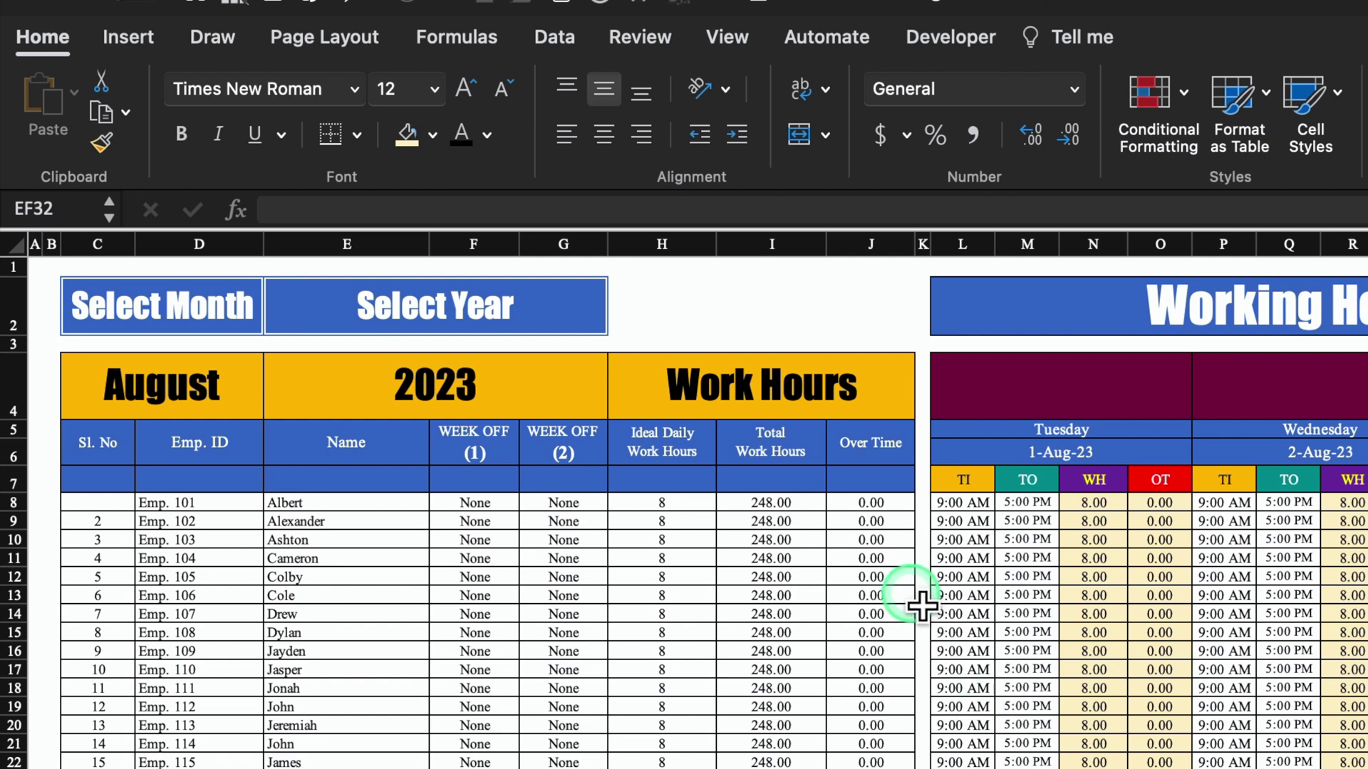
drag(883, 502, 884, 768)
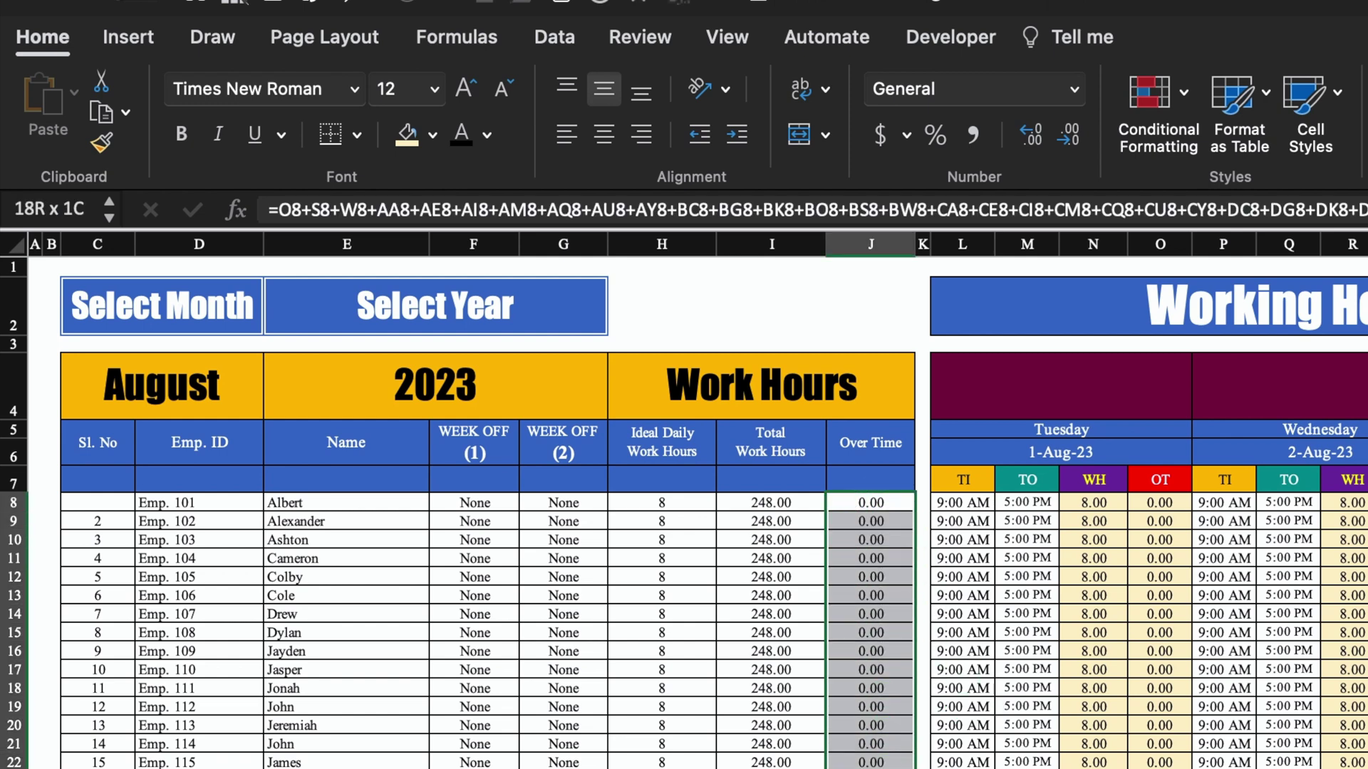
click(873, 505)
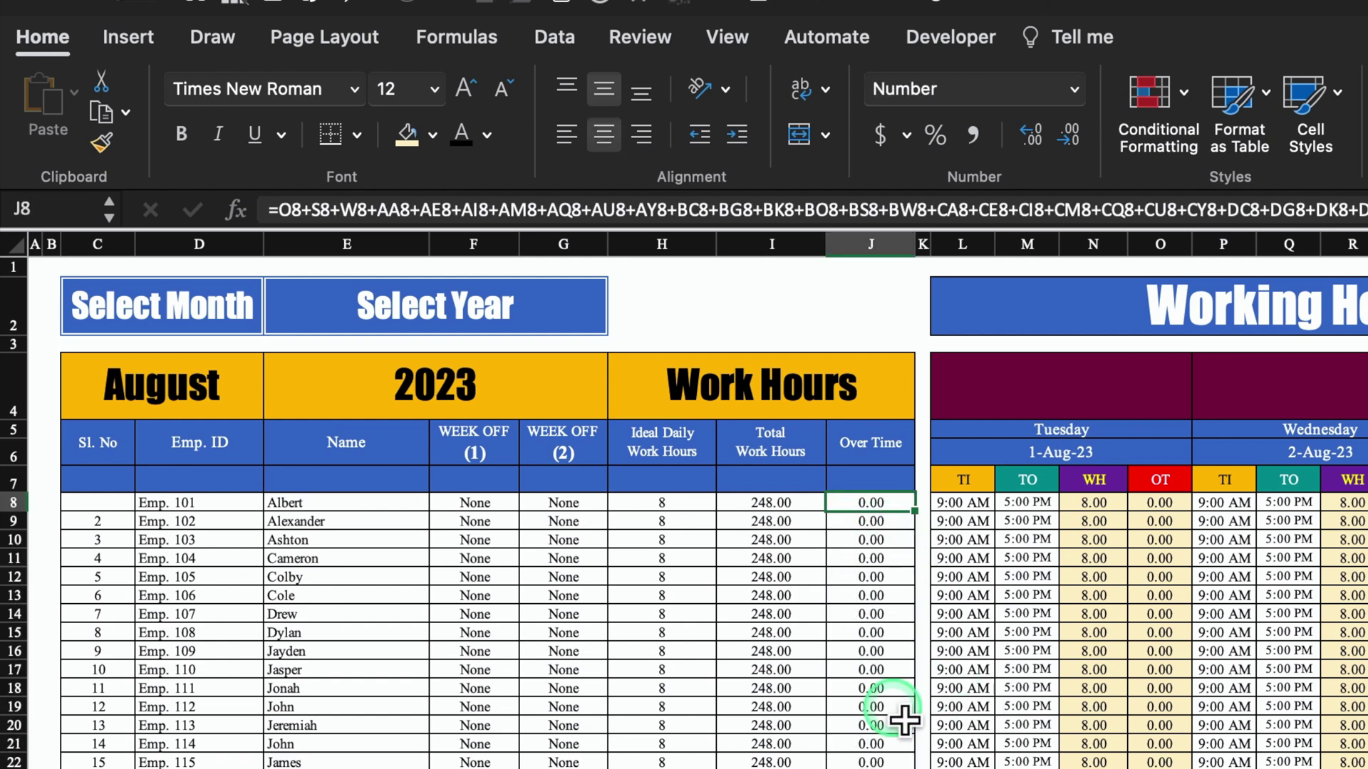